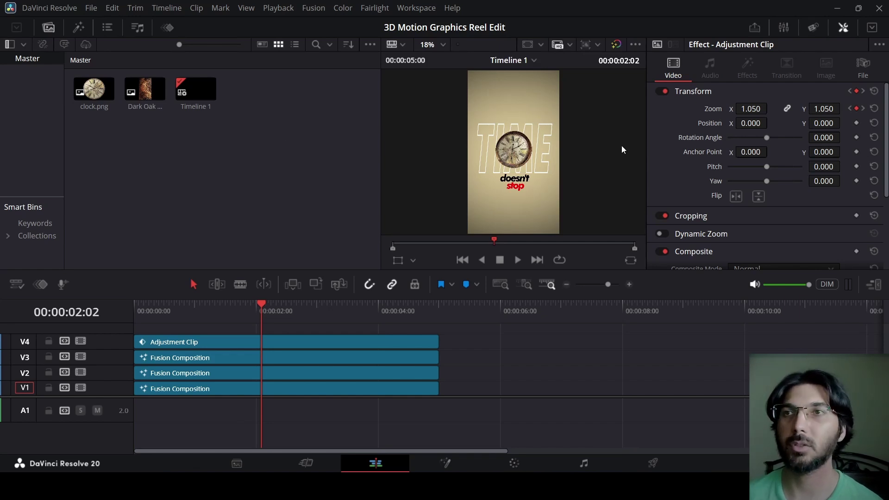
- Preview the Dark Oak wood texture, Timeline 1 and clock.png in the media pool
left_click(133, 98)
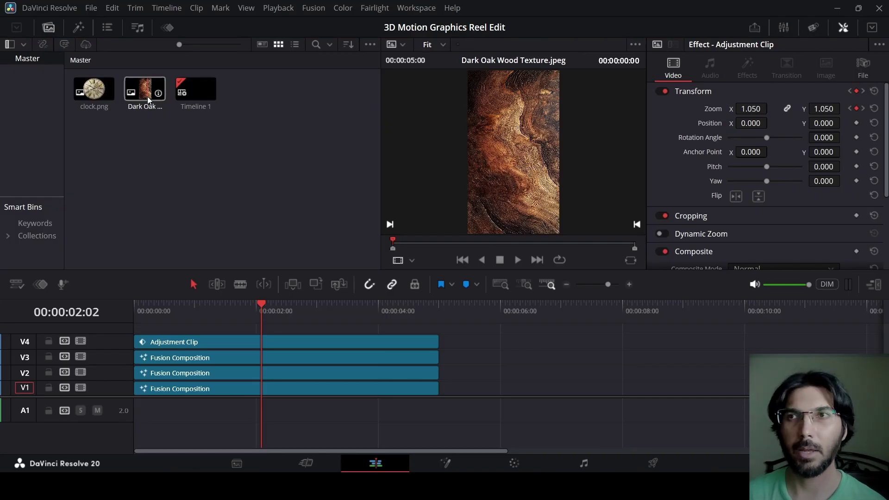
left_click(188, 106)
left_click(86, 97)
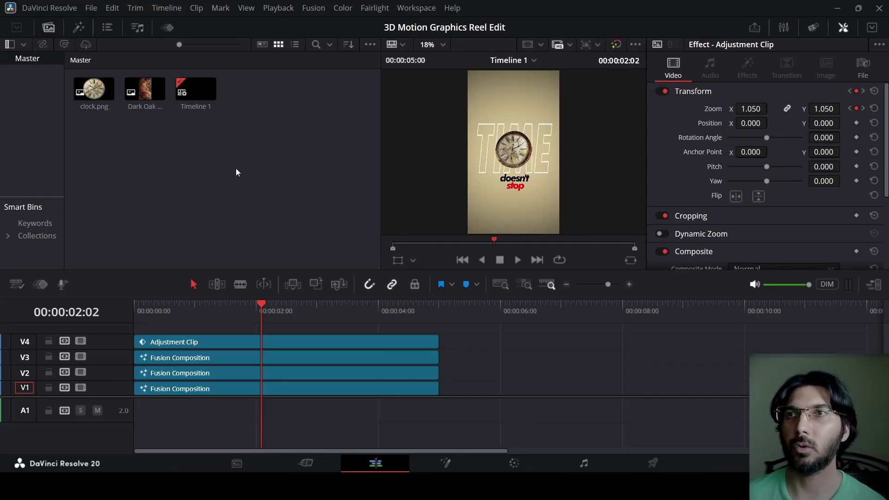
- Place a new Fusion Composition on track V1, a short gap after the existing clips
left_click(78, 28)
left_click_drag(301, 84, 481, 388)
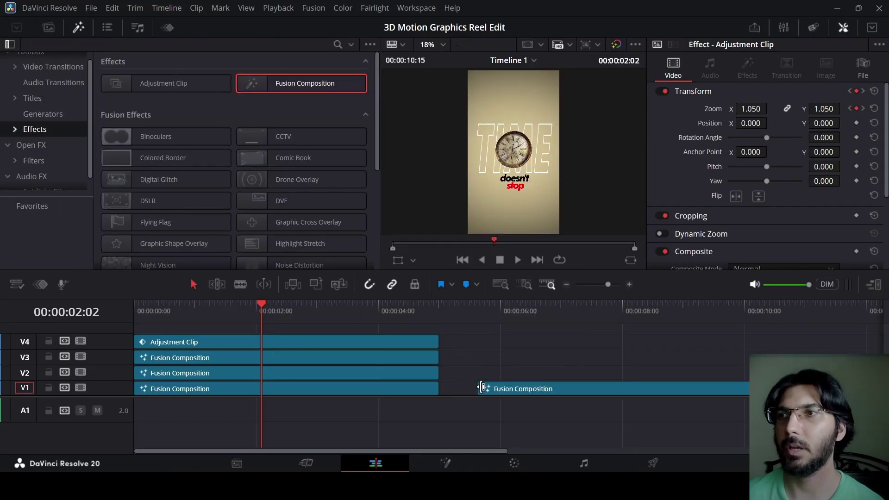
right_click(510, 387)
- Copy the HTML colour code #dbc898 from the Background node of the existing V1 composition
right_click(401, 387)
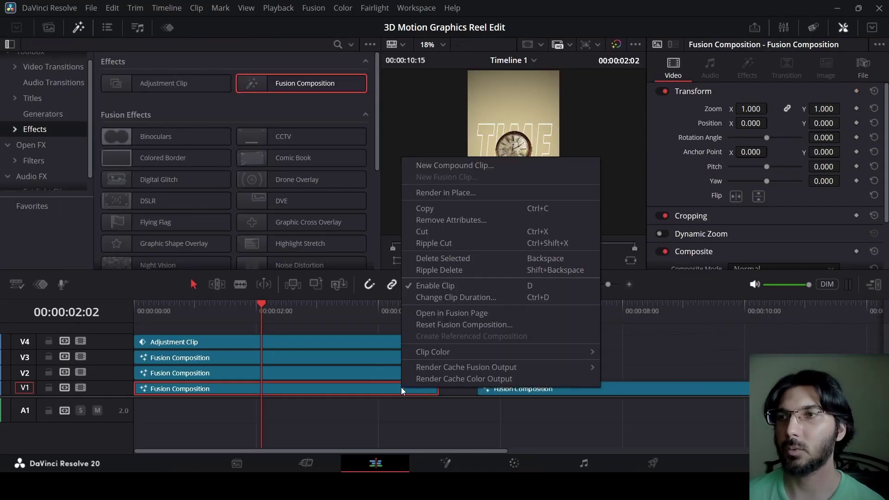
left_click(447, 314)
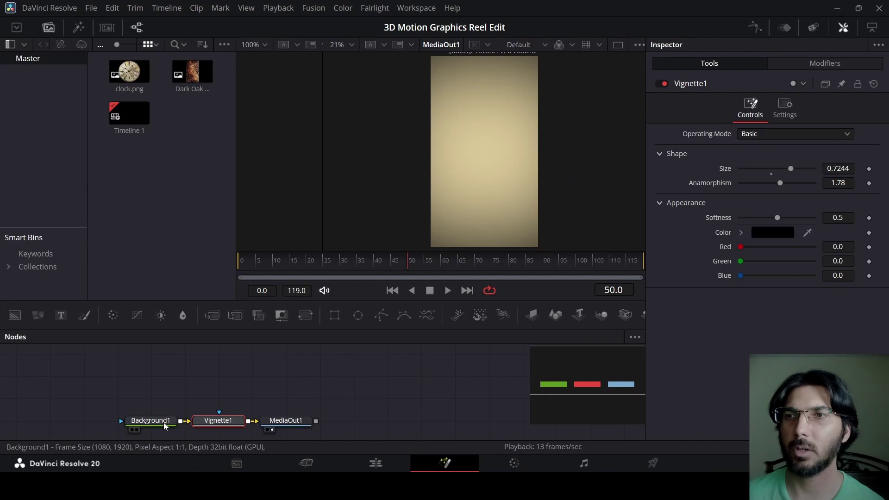
left_click(164, 424)
left_click(762, 201)
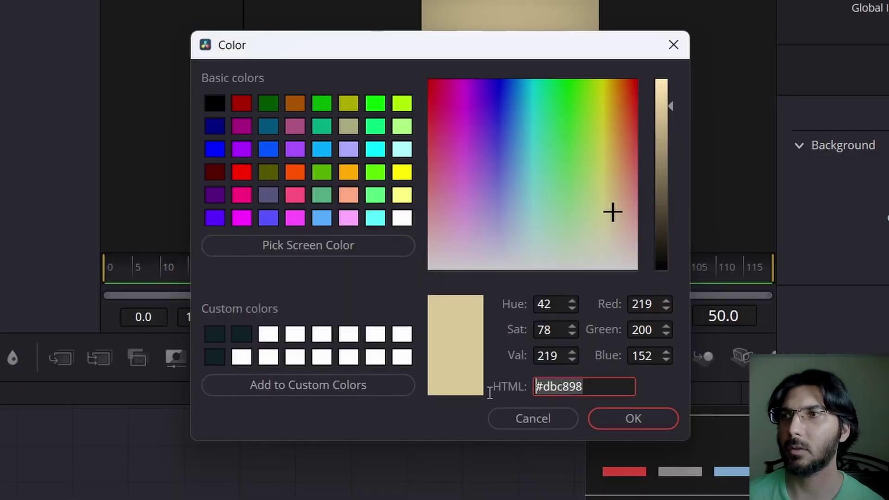
right_click(554, 389)
left_click(607, 467)
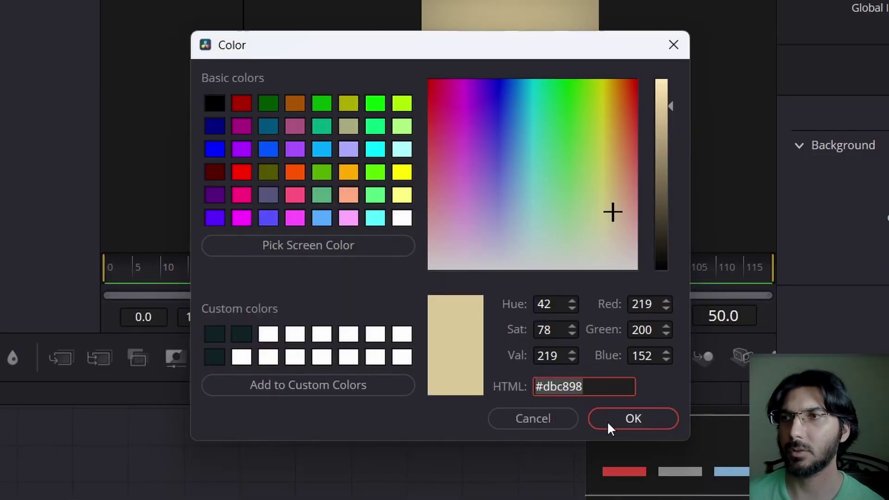
left_click(607, 421)
- Open the new V1 composition in Fusion and add a Background node
left_click(376, 463)
right_click(580, 385)
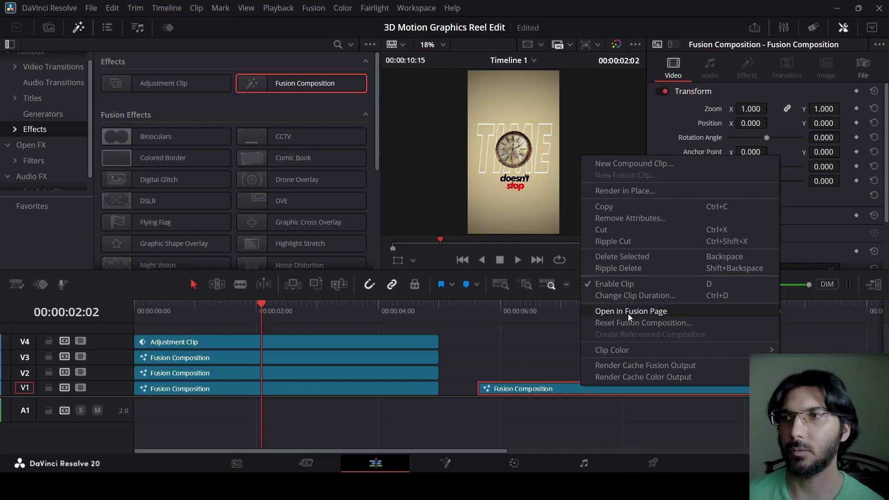
left_click(628, 312)
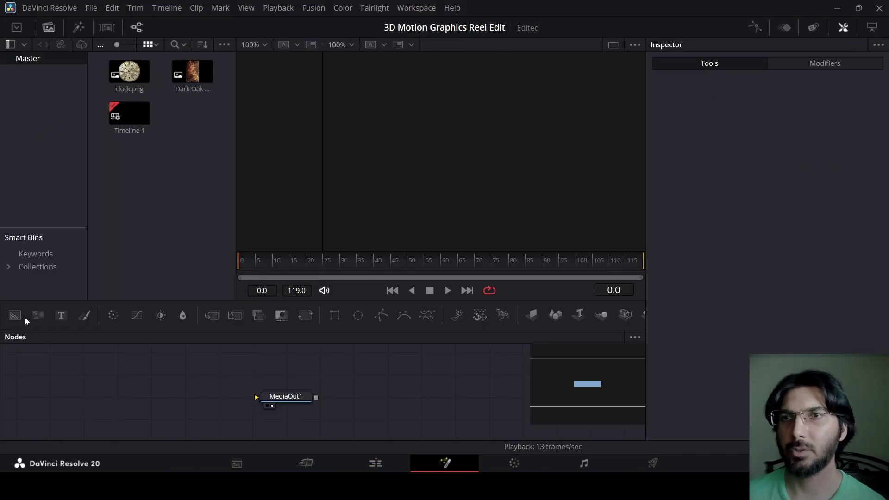
left_click(24, 317)
left_click_drag(54, 379, 124, 407)
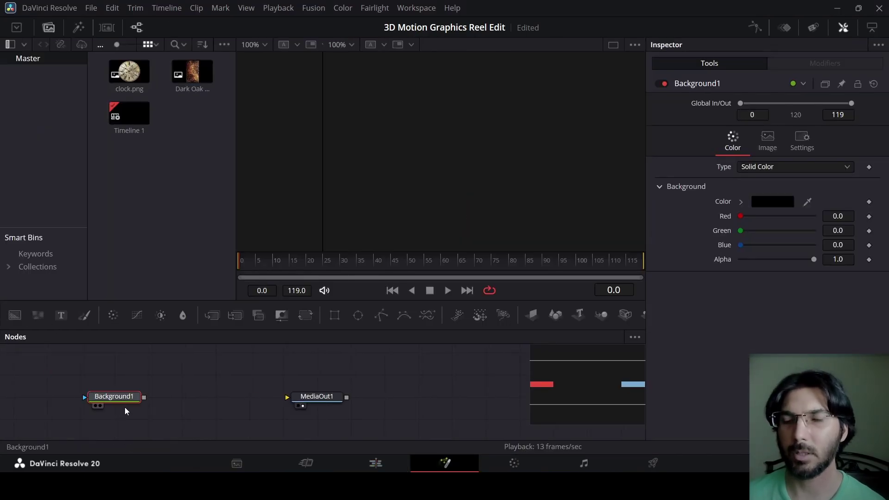
- Add a Vignette node after the Background node and connect its output to MediaOut1
key("shift+space")
type("vi")
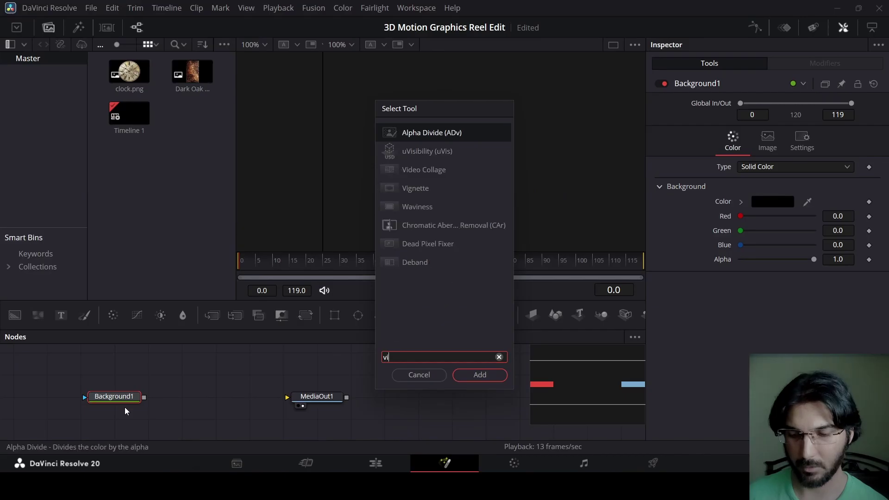
key("Down")
key("Down")
key("Down")
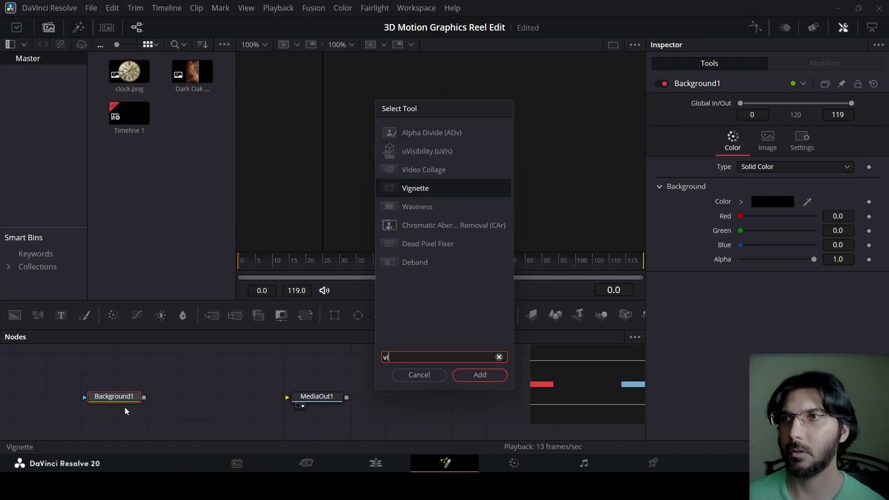
key("Return")
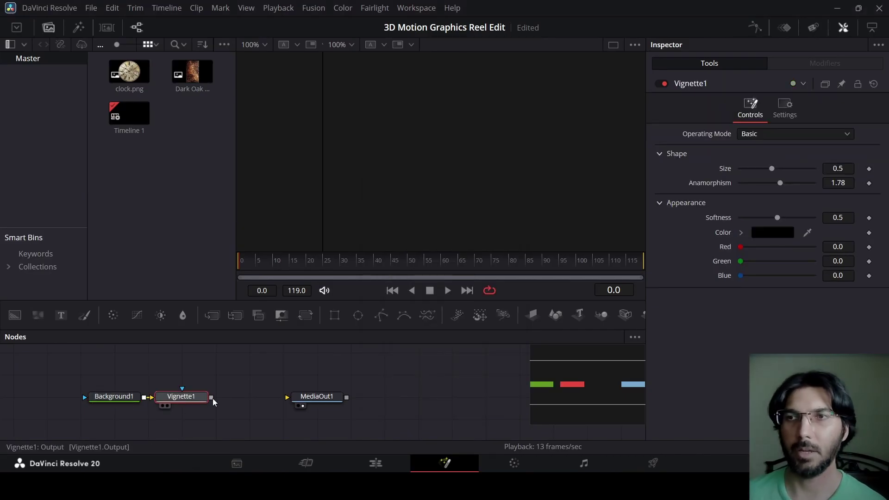
left_click_drag(211, 398, 310, 403)
- Set the Background node's colour to the copied HTML code #dbc898
left_click(116, 397)
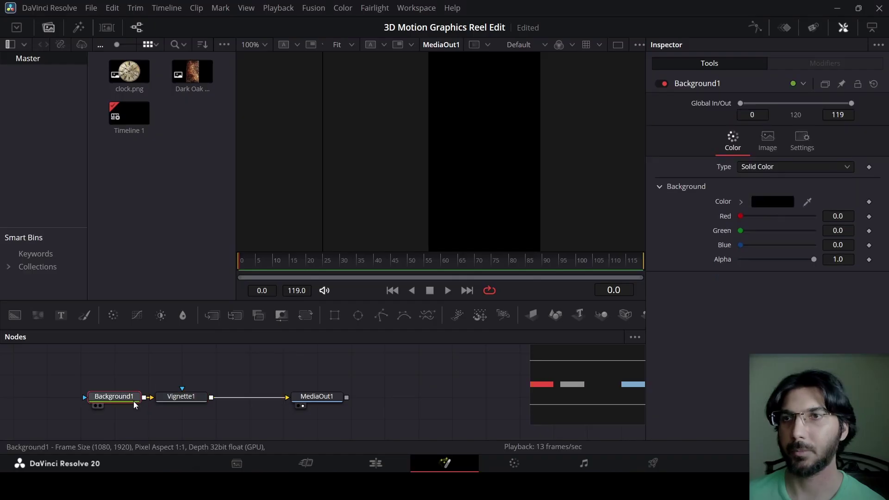
left_click(761, 204)
triple_click(498, 332)
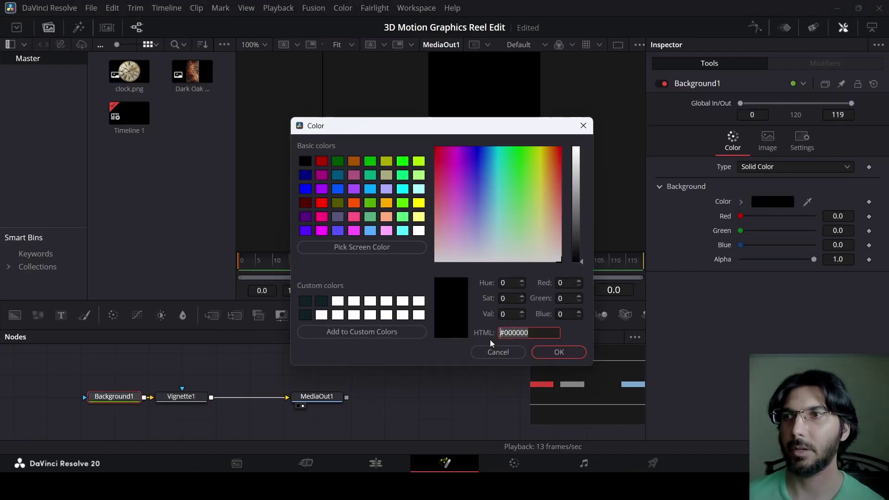
key("ctrl+v")
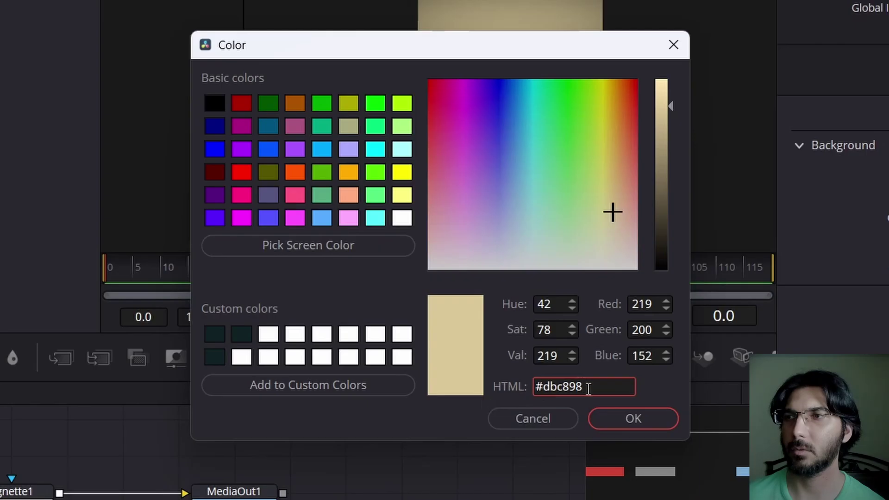
left_click_drag(588, 388, 479, 381)
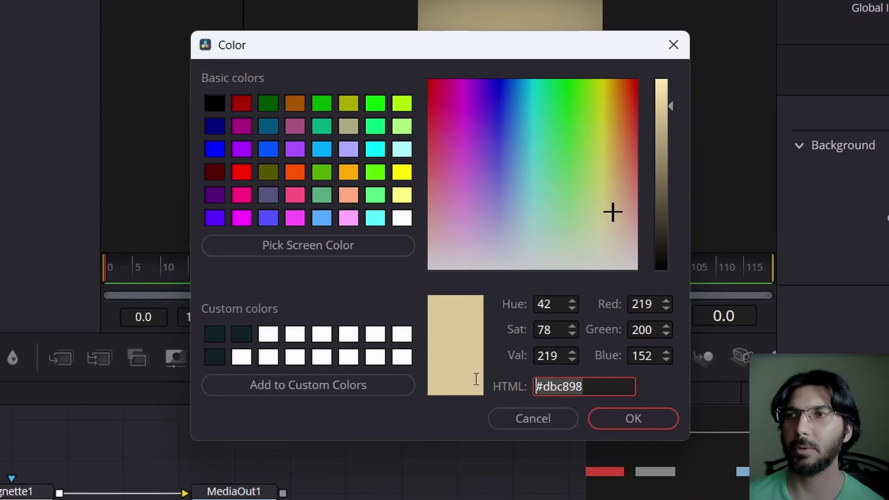
left_click(628, 422)
- Increase the Vignette node's size to about 0.79 and return to the Edit page
left_click(181, 396)
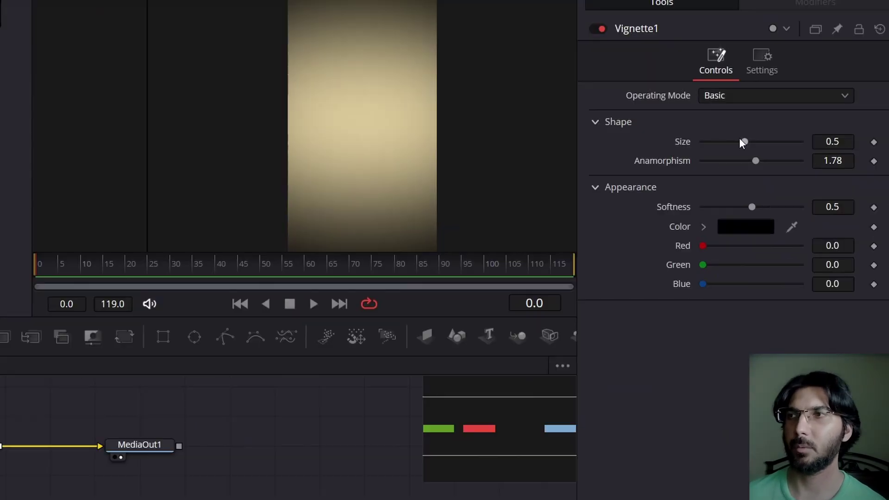
left_click_drag(746, 141, 777, 142)
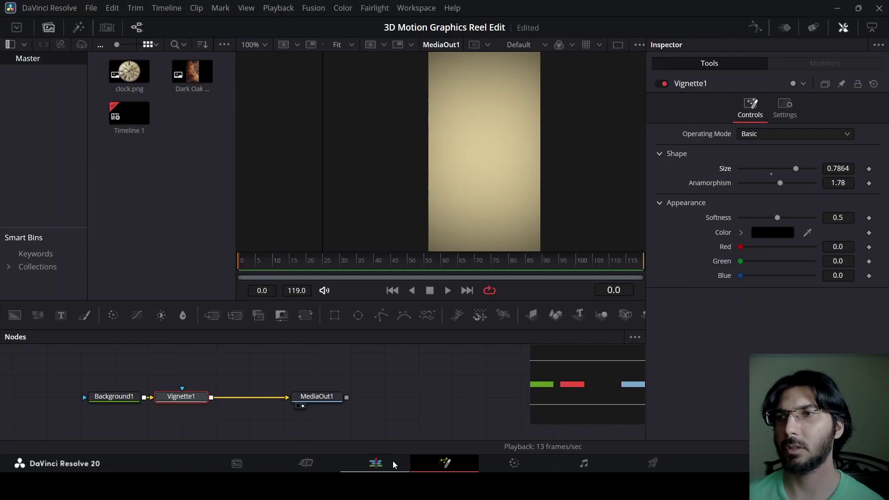
left_click(393, 461)
- Place another Fusion Composition on track V2, directly above the new background composition
left_click_drag(282, 82, 530, 374)
right_click(530, 374)
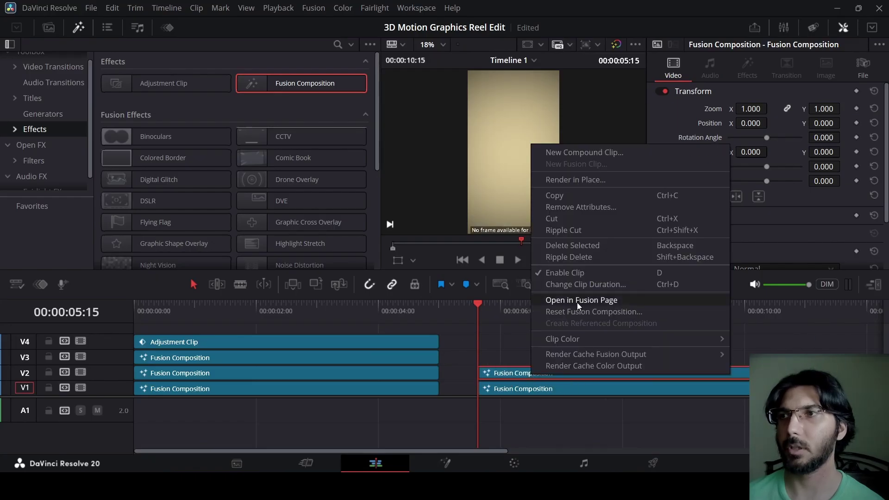
left_click(517, 346)
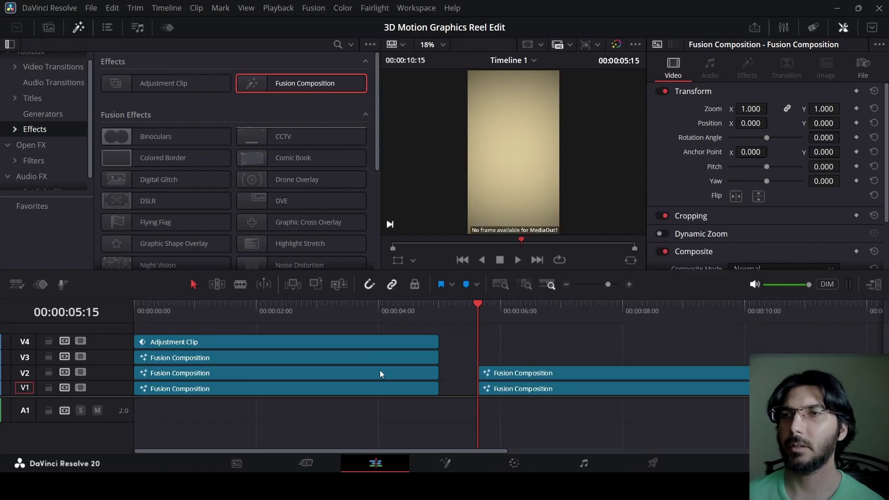
- Compare frames of the finished animation with the new background-only section of the timeline
left_click(254, 313)
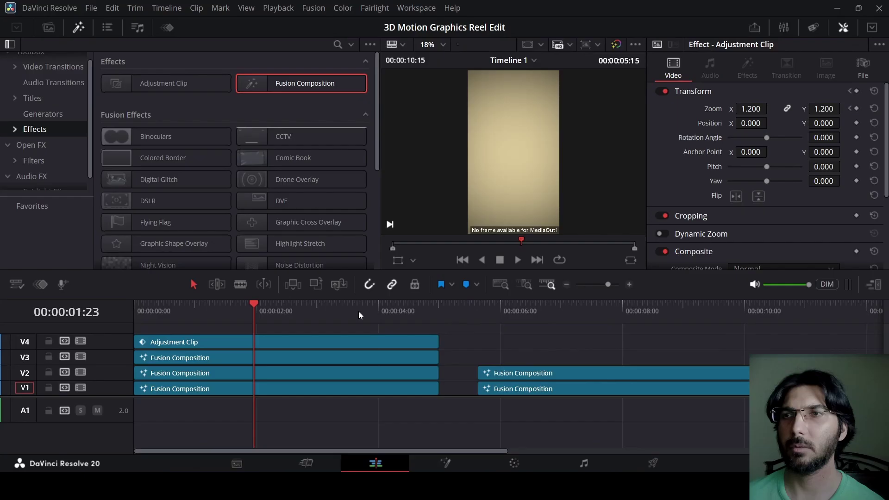
left_click(491, 310)
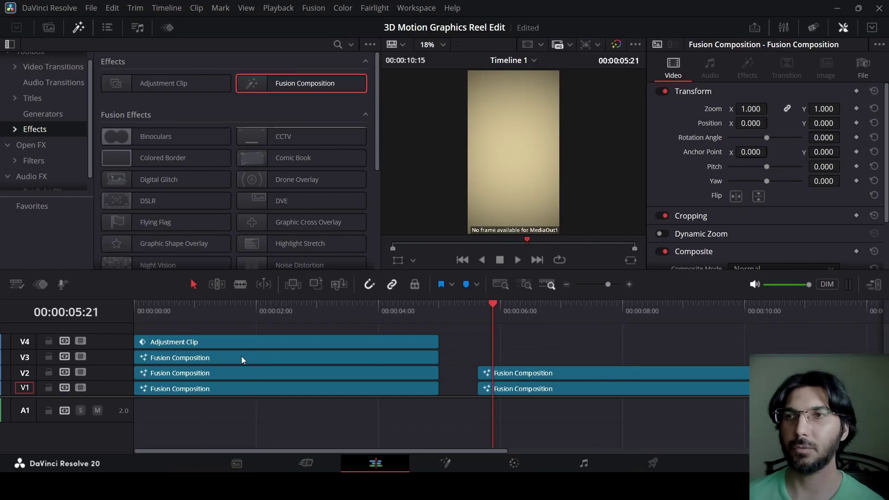
left_click(299, 311)
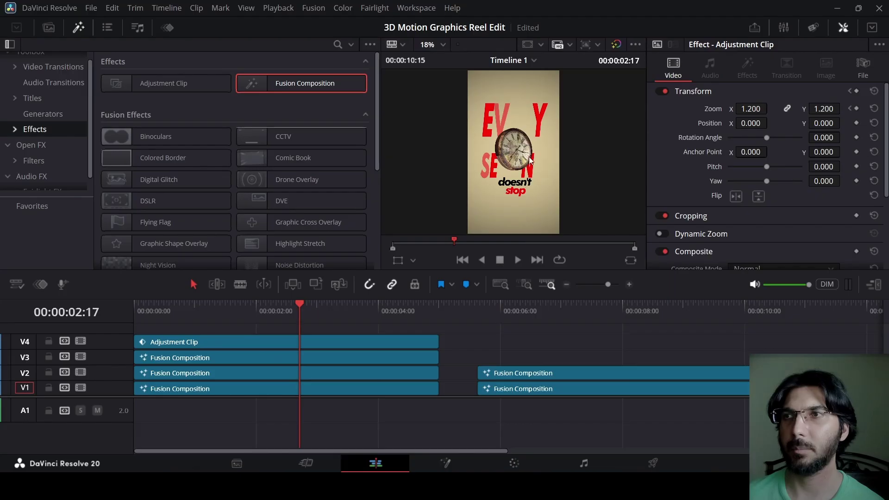
left_click(544, 315)
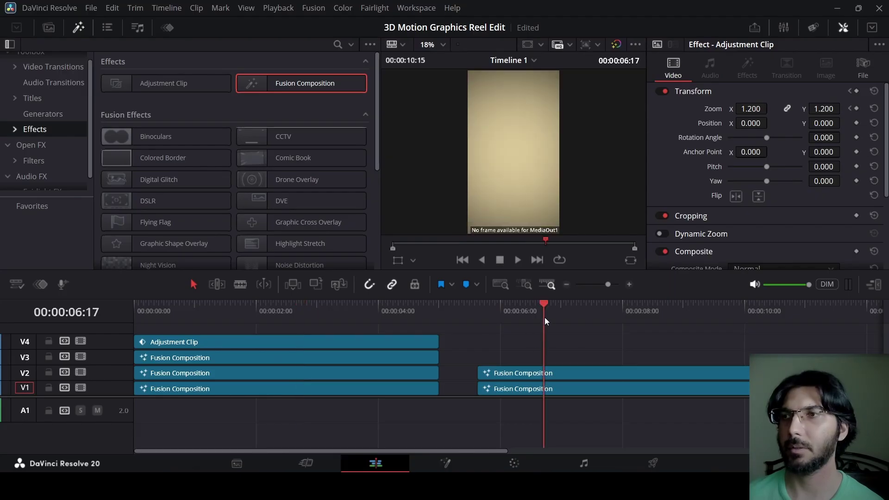
- Move the new V2 composition up to track V3 and open it in Fusion
left_click_drag(532, 370, 535, 357)
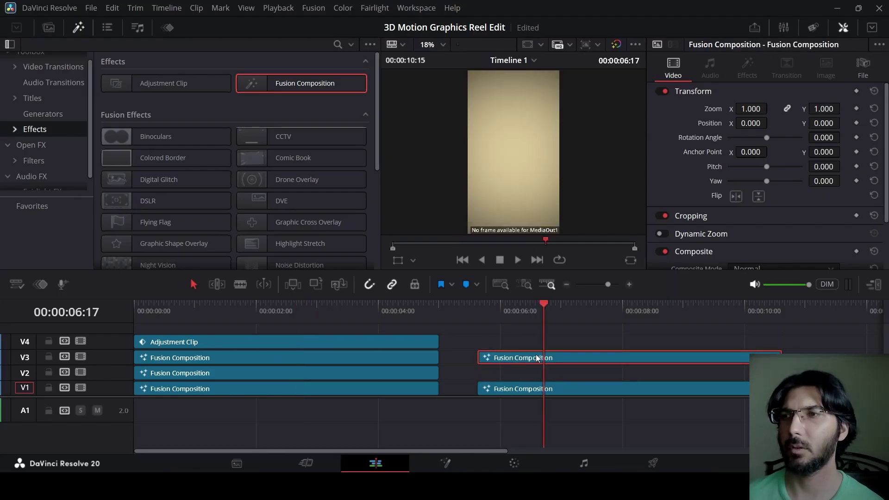
right_click(537, 357)
left_click(597, 282)
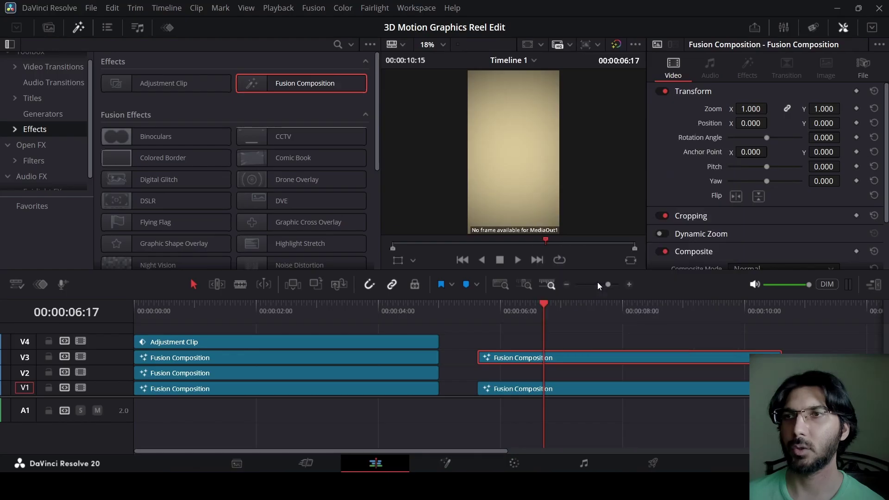
- Build a node chain of Shape 3D, Merge 3D and Renderer 3D feeding MediaOut1
left_click_drag(558, 317, 121, 394)
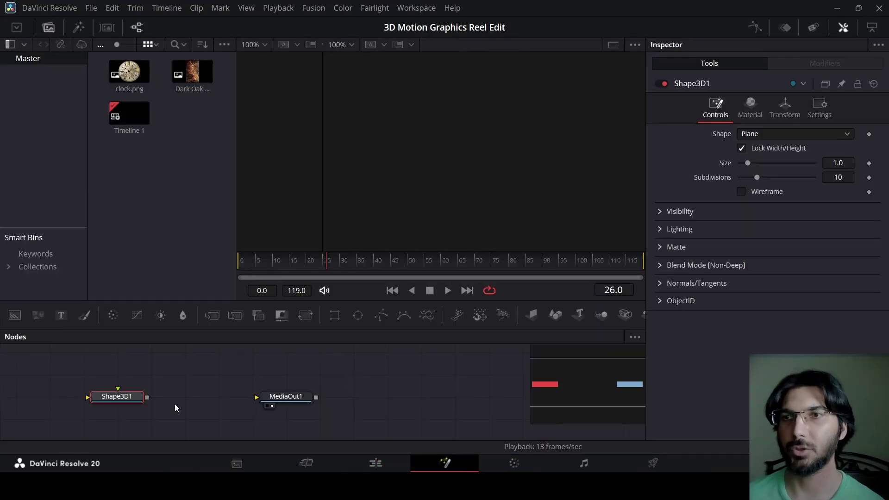
left_click(597, 312)
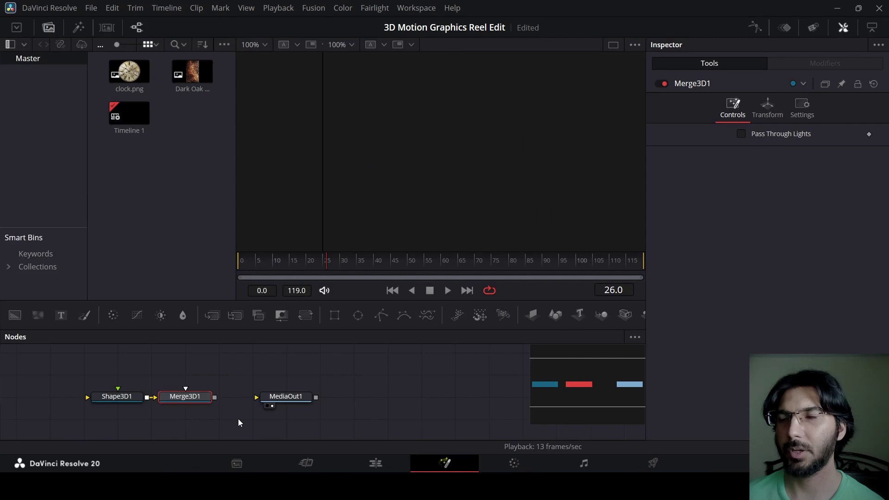
key("shift+space")
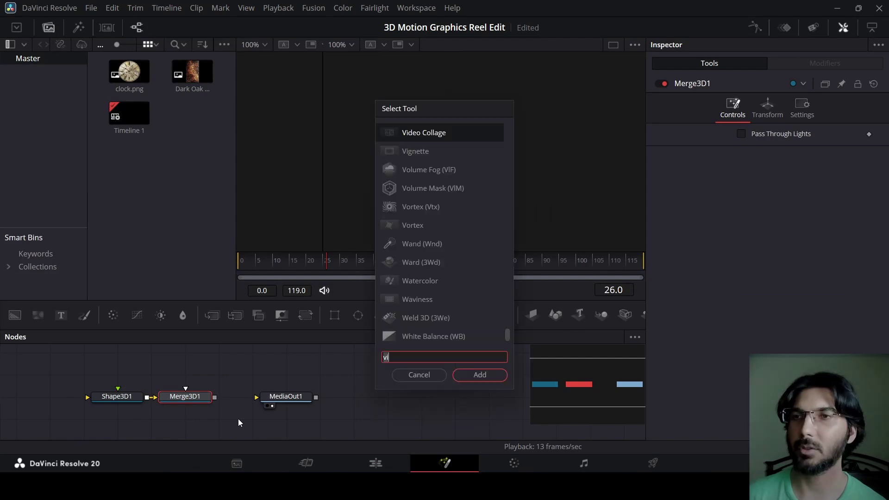
type("red")
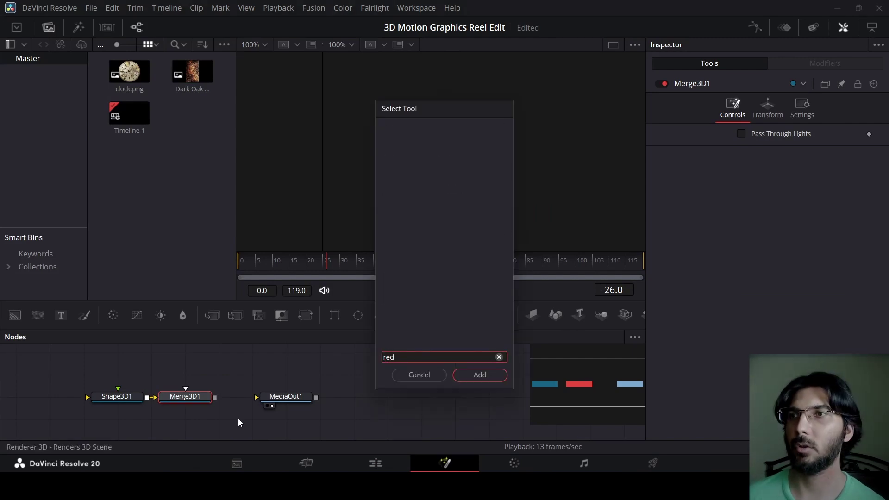
key("BackSpace")
key("Return")
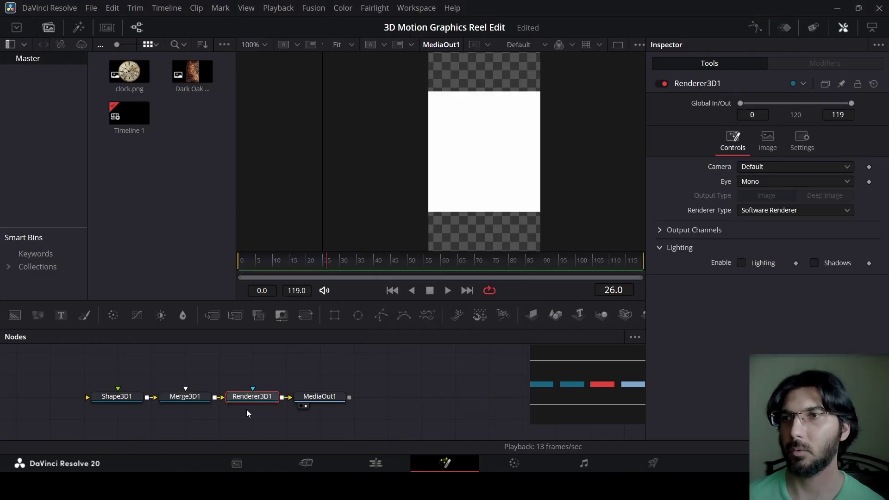
- Show the Merge3D1 node in the first viewer and widen that viewer
left_click(199, 400)
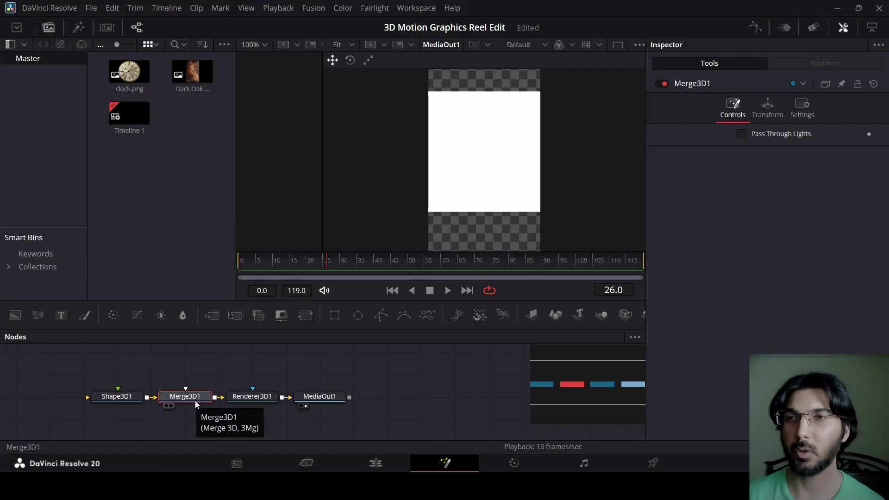
key("1")
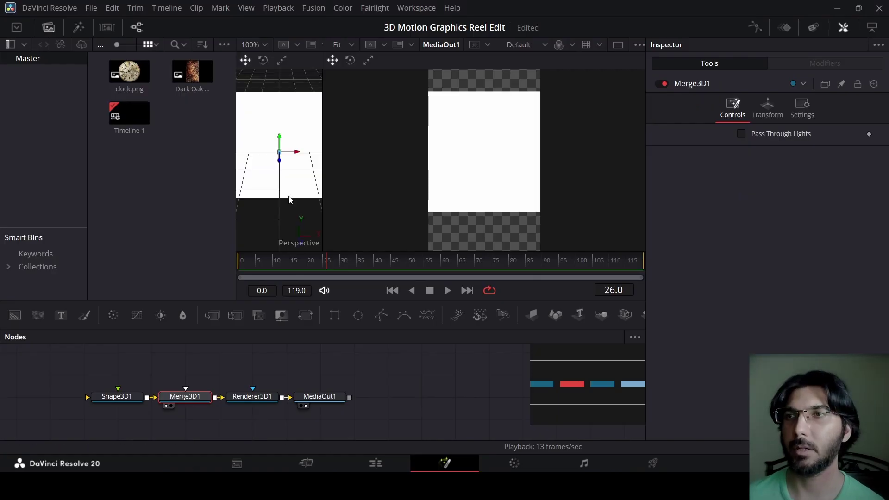
left_click_drag(322, 159, 486, 162)
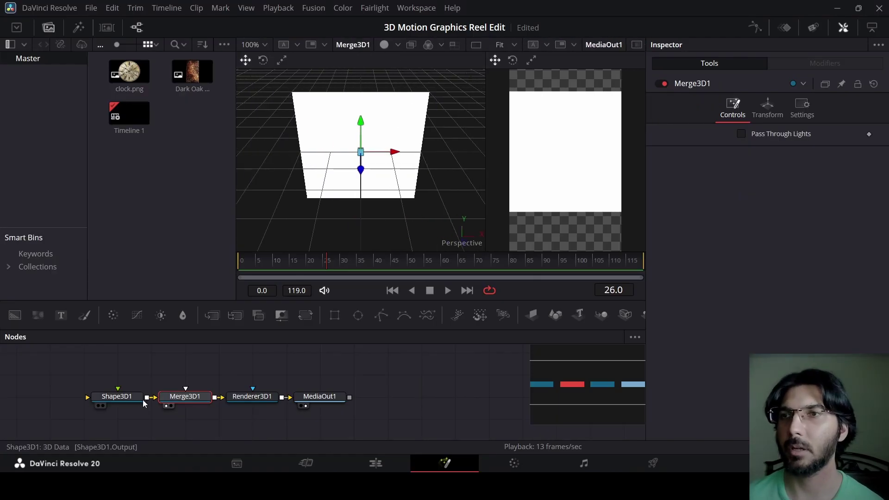
- Change the Shape3D1 plane to a cylinder and set its transform scale to 0.3
left_click(117, 400)
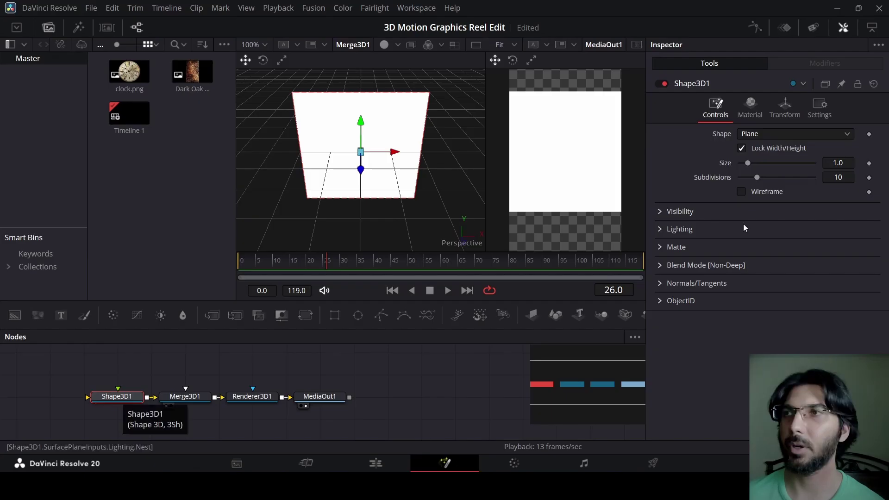
left_click(766, 132)
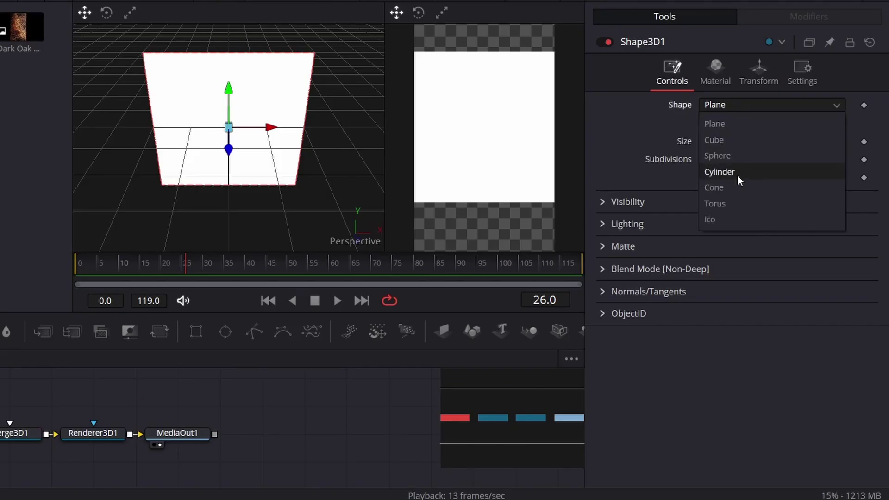
left_click(767, 188)
left_click(761, 77)
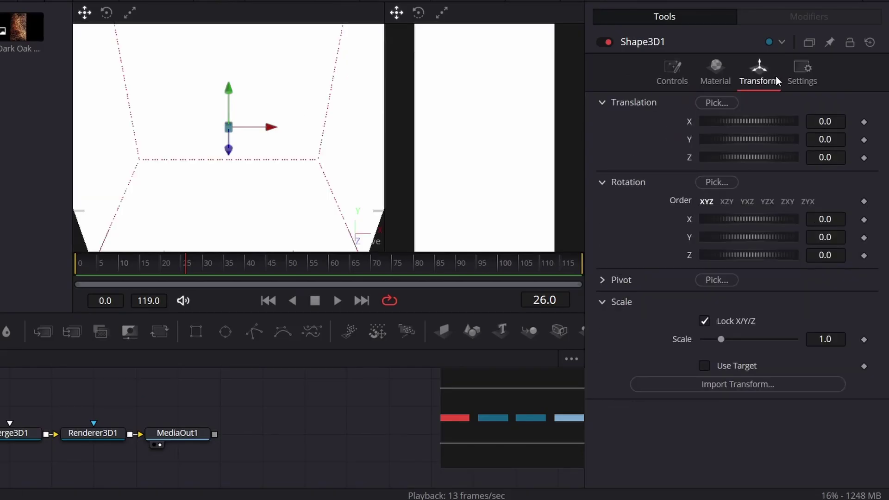
left_click(827, 339)
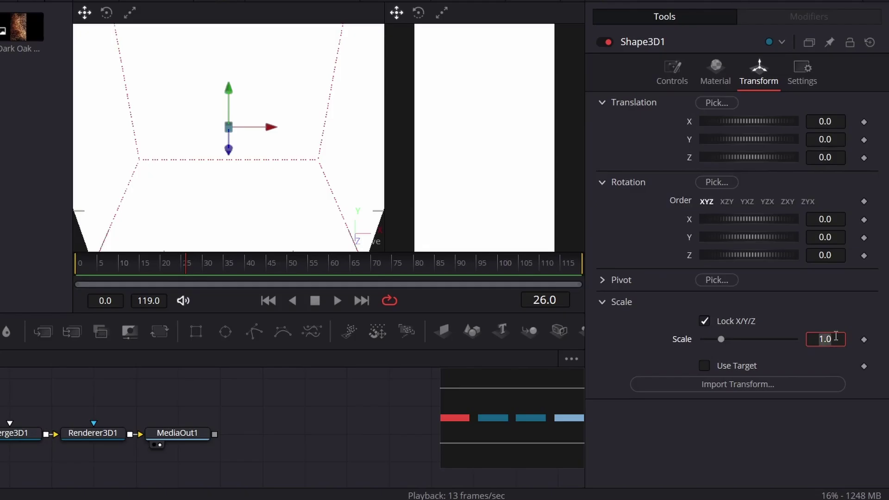
type("0.3")
key("Tab")
- Flatten the Shape3D1 cylinder into a disc with radius 0.55 and height 0.08
left_click(679, 71)
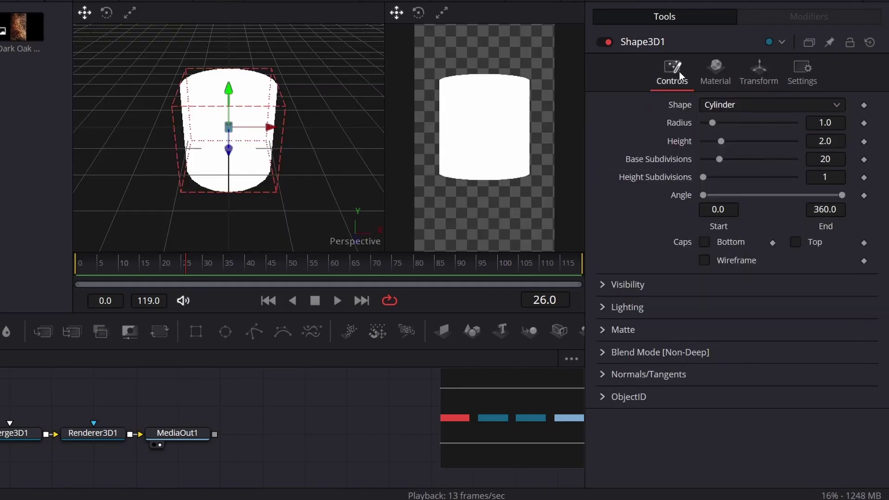
left_click_drag(712, 126, 703, 143)
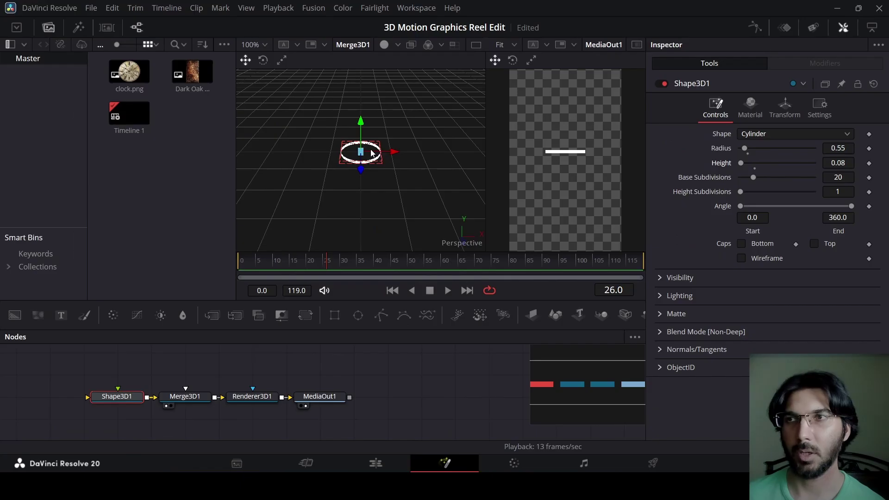
scroll(371, 152, "up", 5)
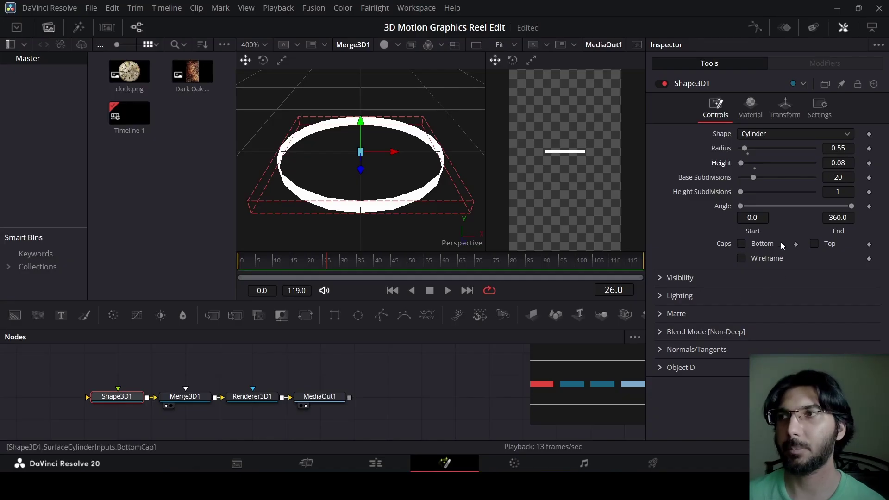
left_click(761, 243)
left_click(823, 243)
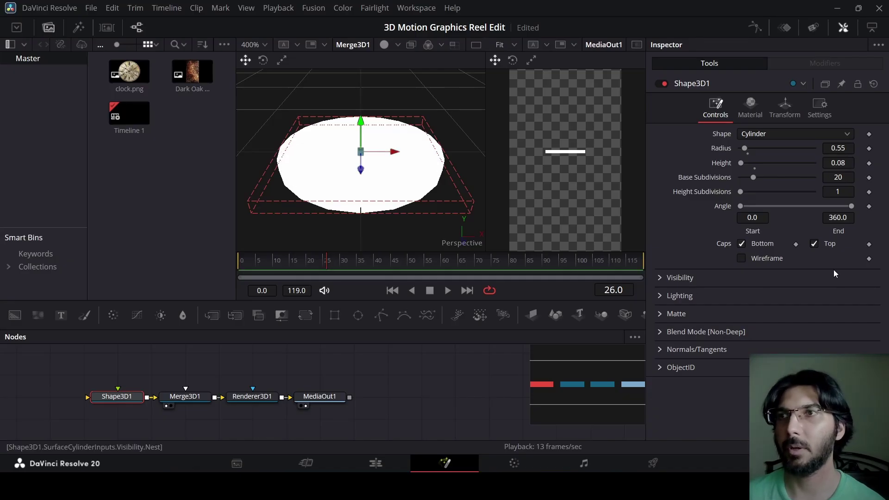
left_click(761, 244)
left_click(828, 243)
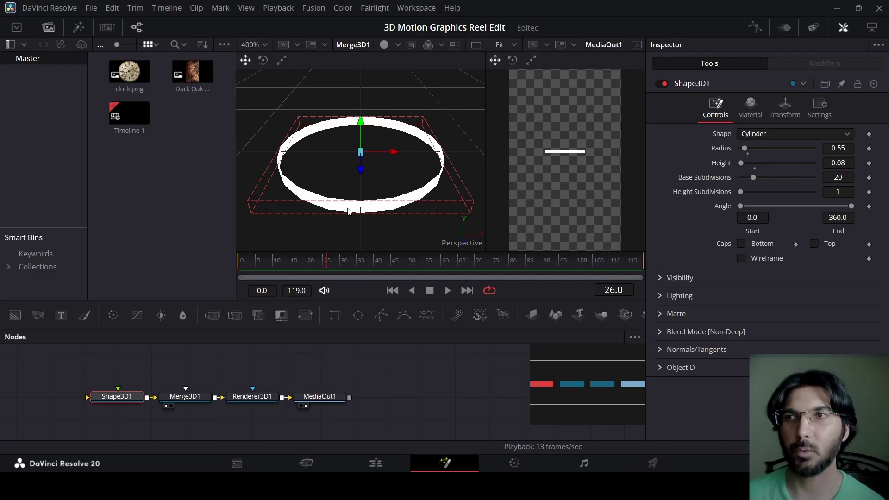
- Smooth the rim of the Shape3D1 cylinder by setting its base subdivisions to 40
left_click_drag(356, 199, 355, 196)
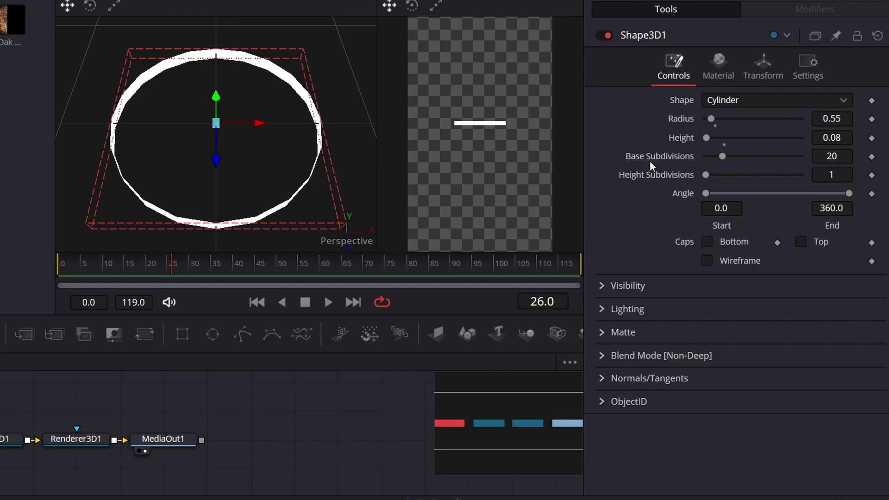
left_click_drag(720, 156, 743, 157)
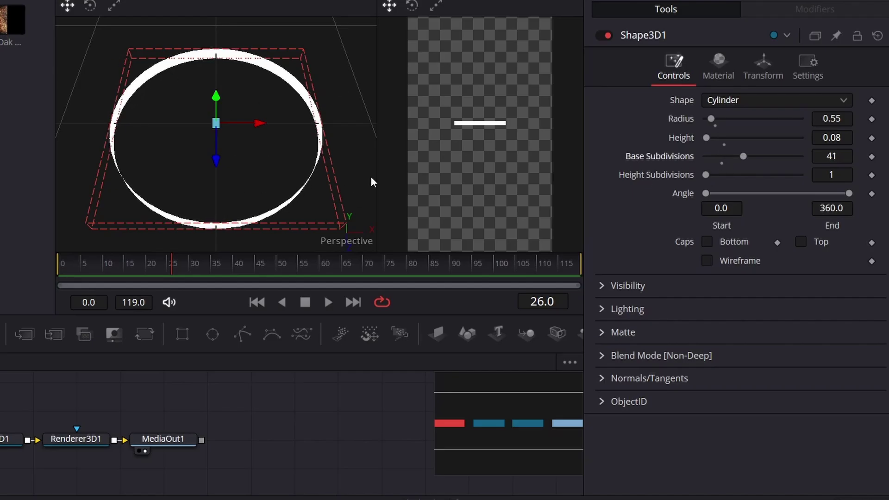
left_click(836, 156)
type("40")
key("Tab")
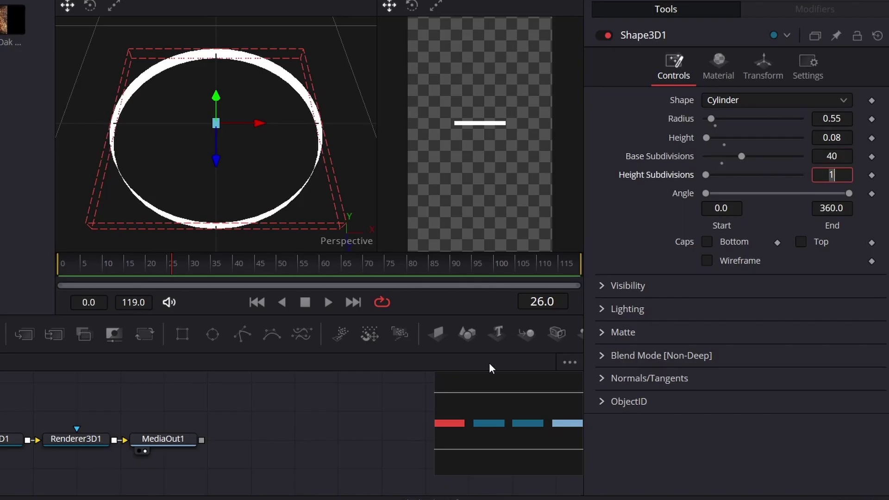
- Close the Shape3D1 cylinder by enabling both its bottom and top caps
left_click(316, 439)
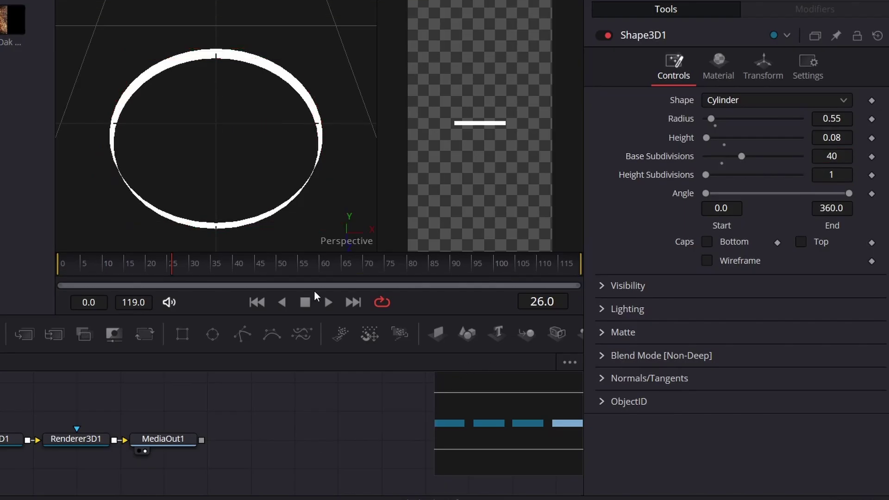
left_click(18, 439)
left_click(822, 243)
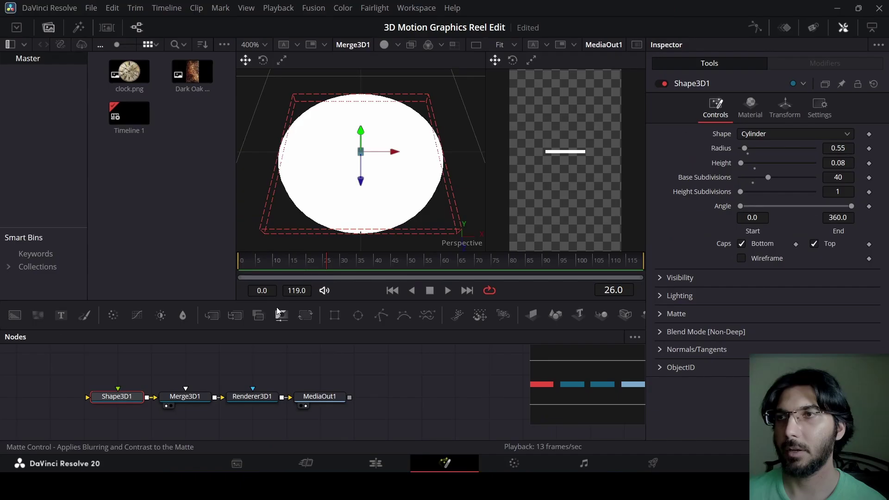
- Insert a Replace Material 3D node between Shape3D1 and Merge3D1 and feed the Dark Oak image into it as the material
left_click_drag(129, 397, 52, 407)
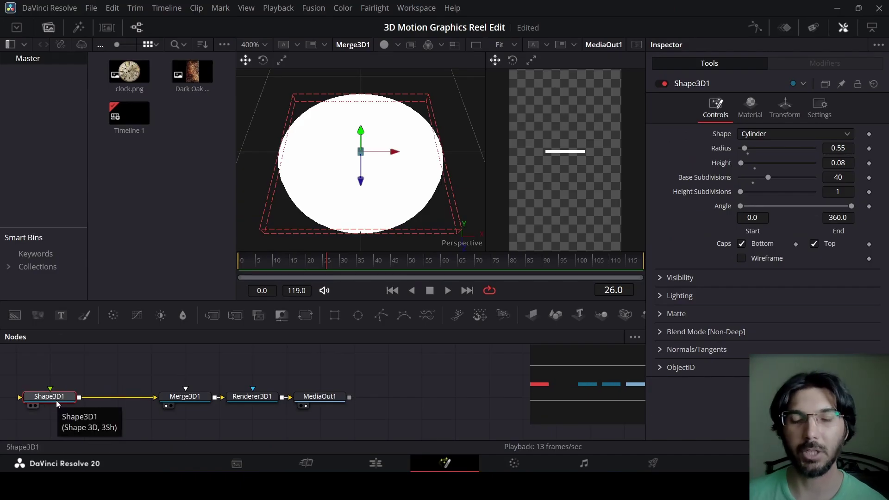
key("shift+space")
type("re")
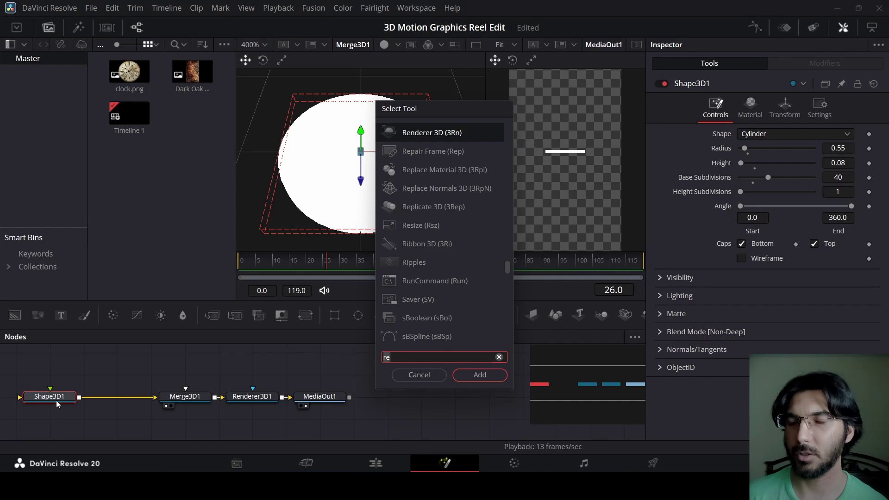
type("pl")
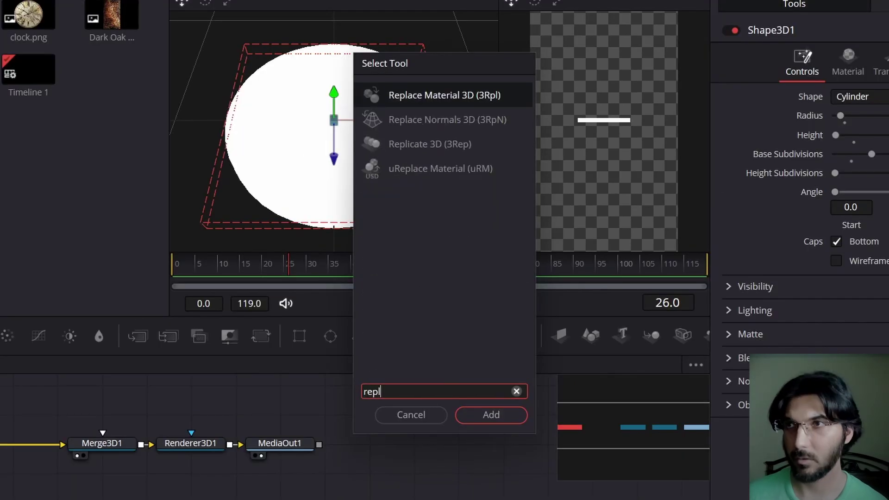
key("Return")
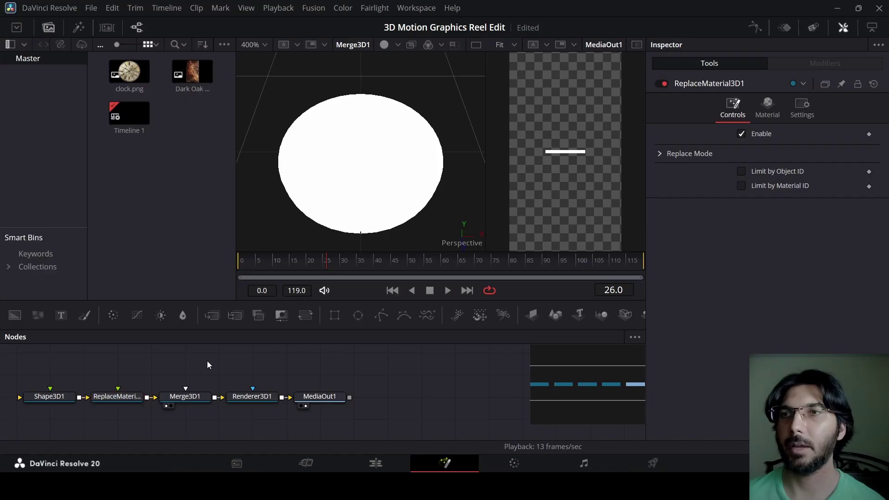
left_click_drag(192, 71, 118, 412)
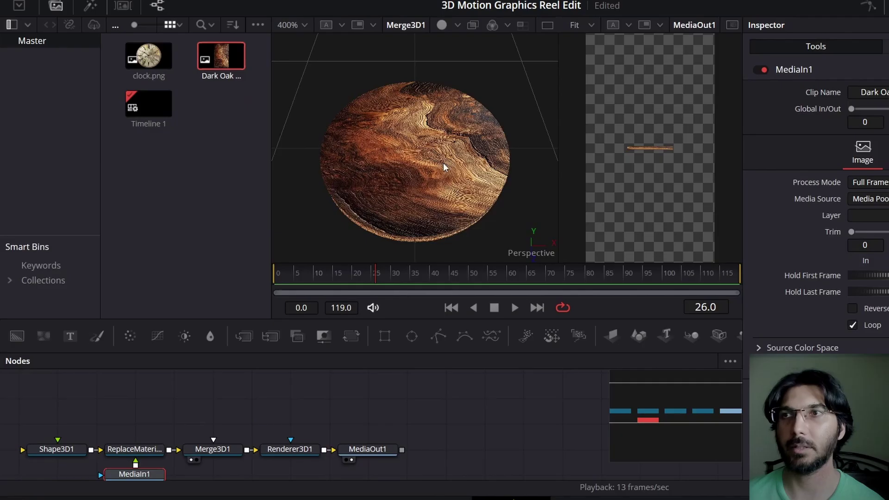
left_click_drag(443, 163, 440, 160)
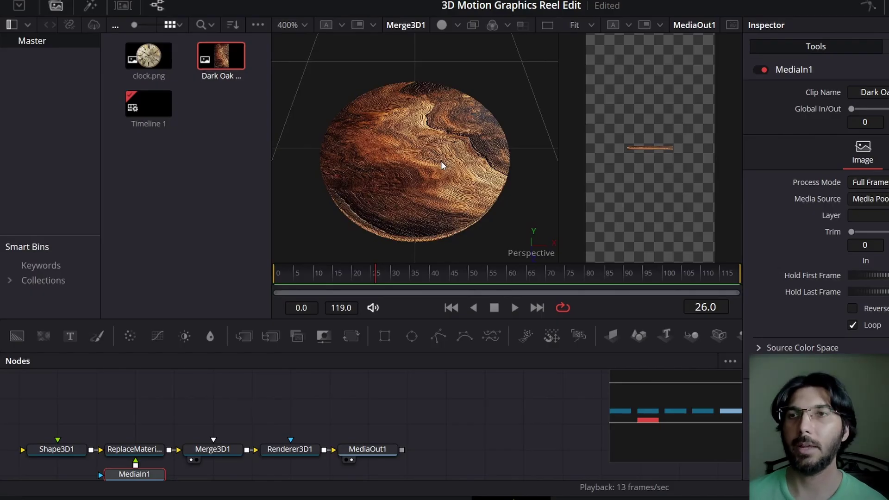
- Duplicate the Shape3D1 node and connect the copy to Merge3D1
left_click(61, 455)
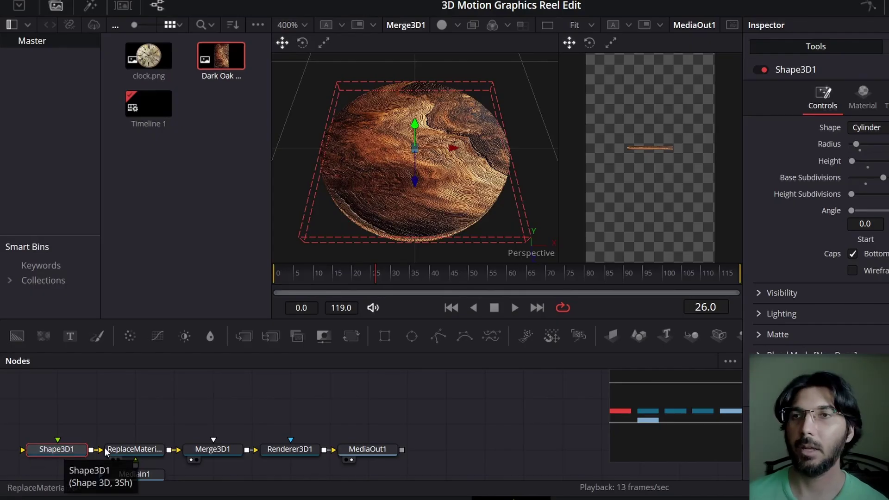
left_click(100, 387)
key("ctrl+v")
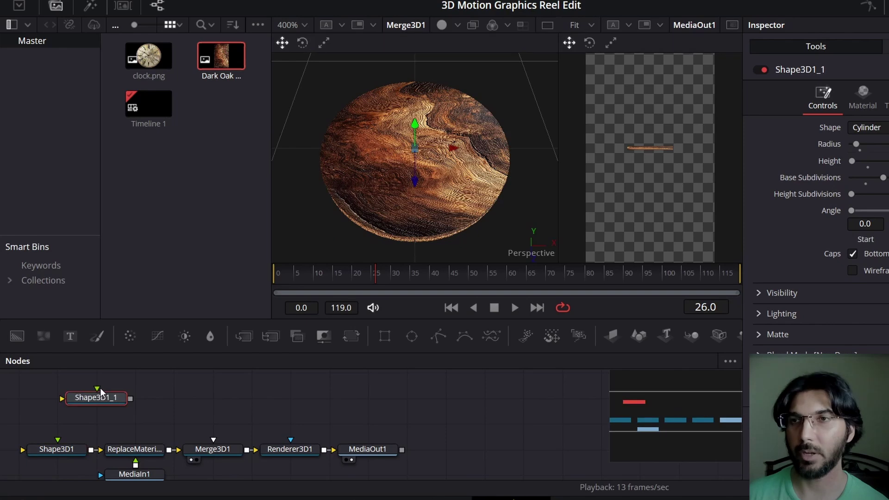
left_click_drag(101, 403, 214, 450)
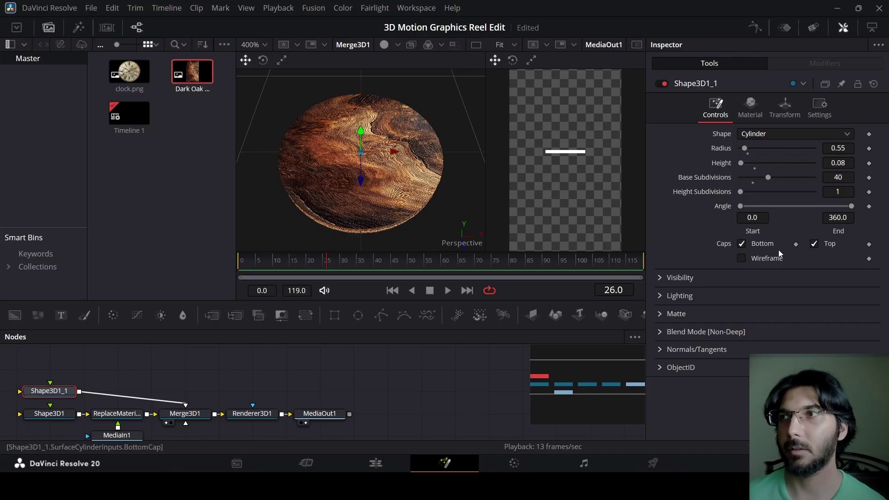
- Raise the duplicated cylinder Shape3D1_1 to a Y translation of 0.008 and set its radius to 0.5
left_click_drag(377, 200, 376, 185)
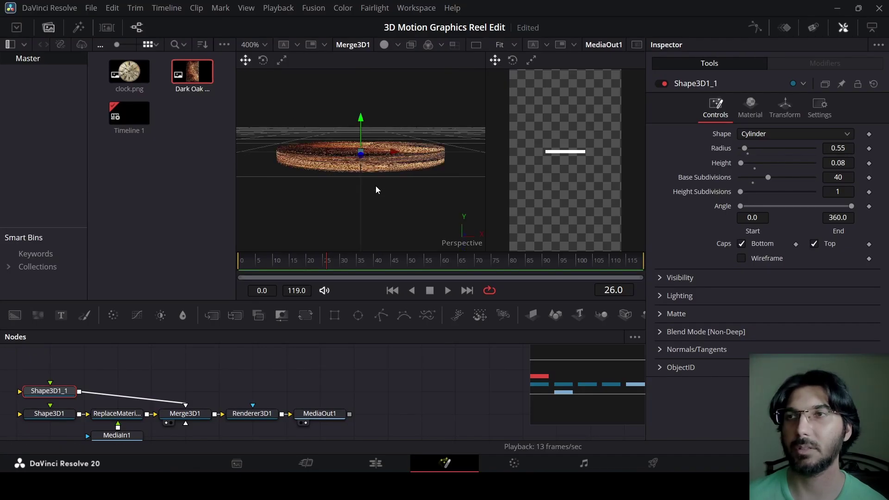
left_click(780, 116)
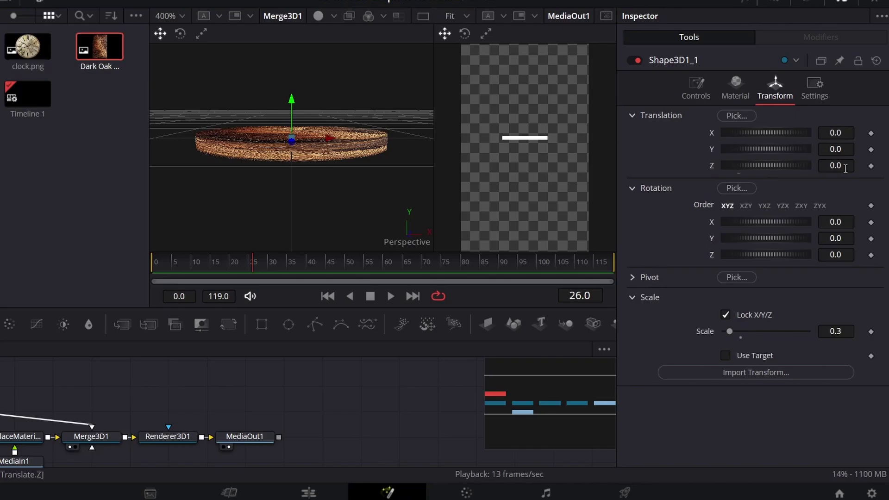
left_click_drag(838, 149, 841, 149)
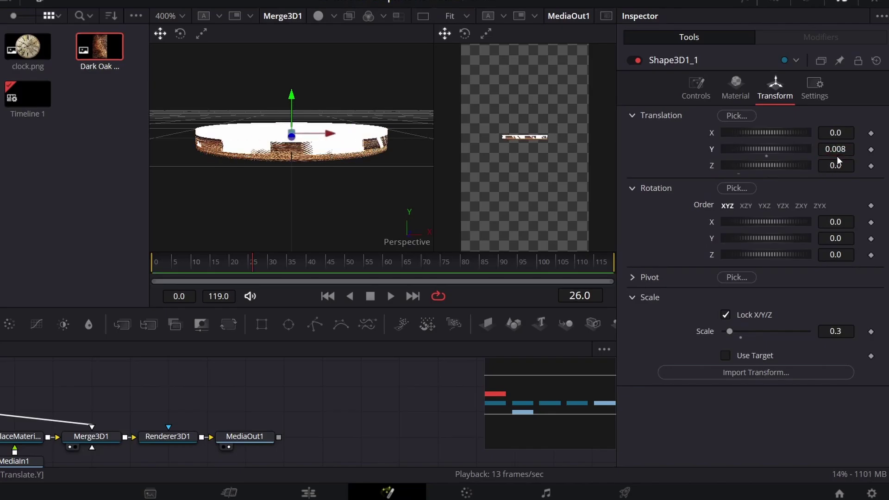
left_click(852, 329)
left_click(696, 88)
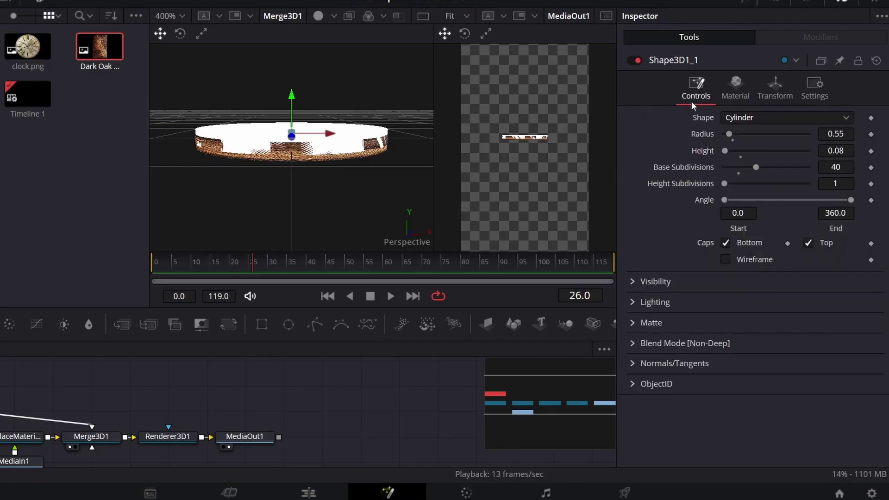
left_click(847, 133)
key("BackSpace")
key("Tab")
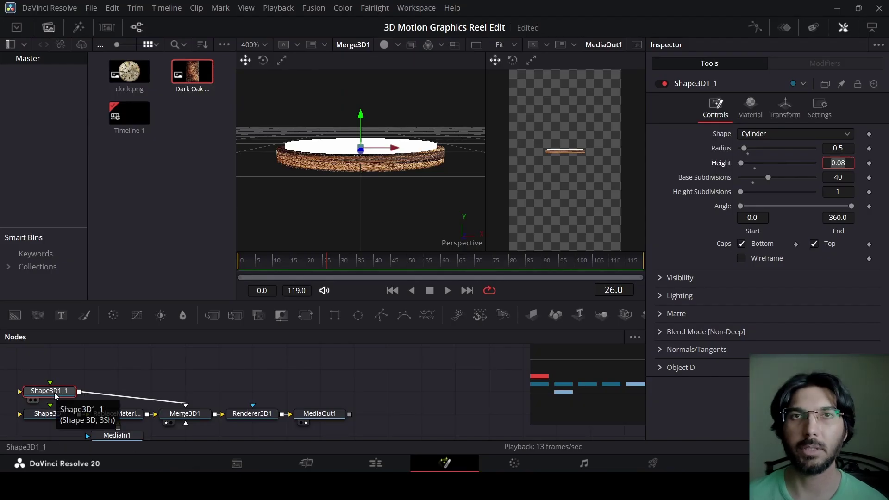
- Add a Replace Material 3D node after Shape3D1_1 and feed clock.png into it as the clock face material
key("shift+space")
type("re")
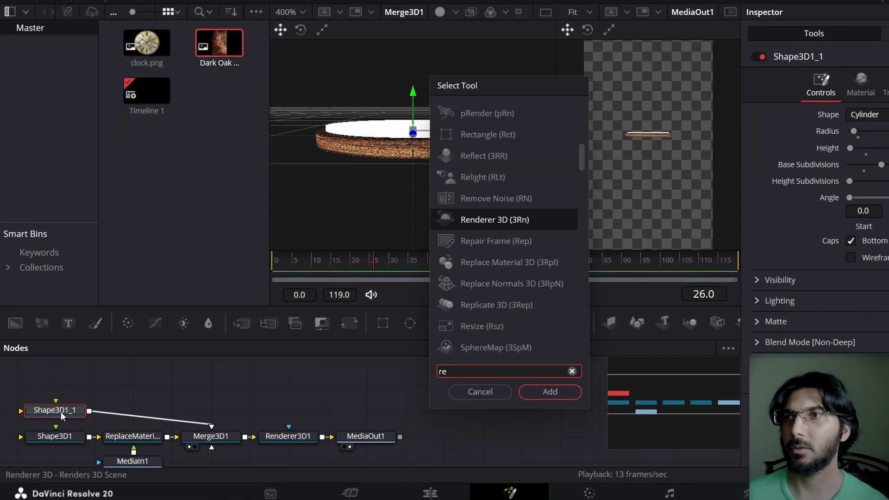
key("Down")
key("Down")
key("Return")
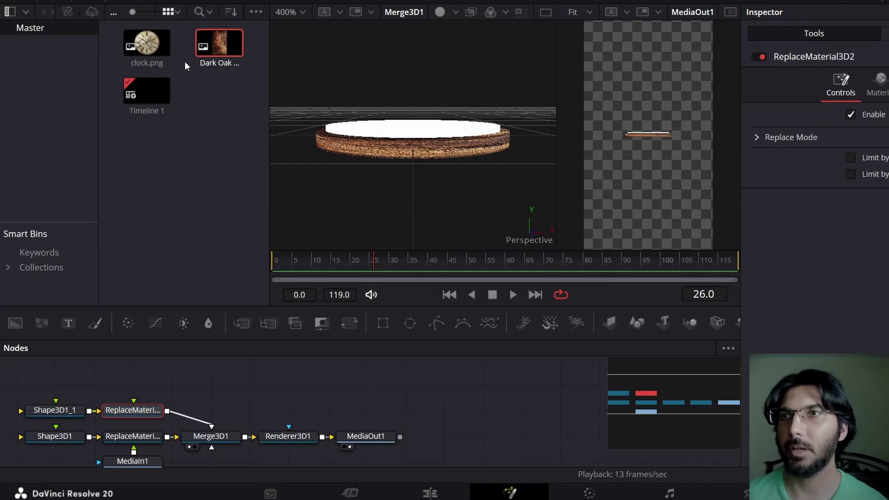
left_click_drag(147, 44, 148, 409)
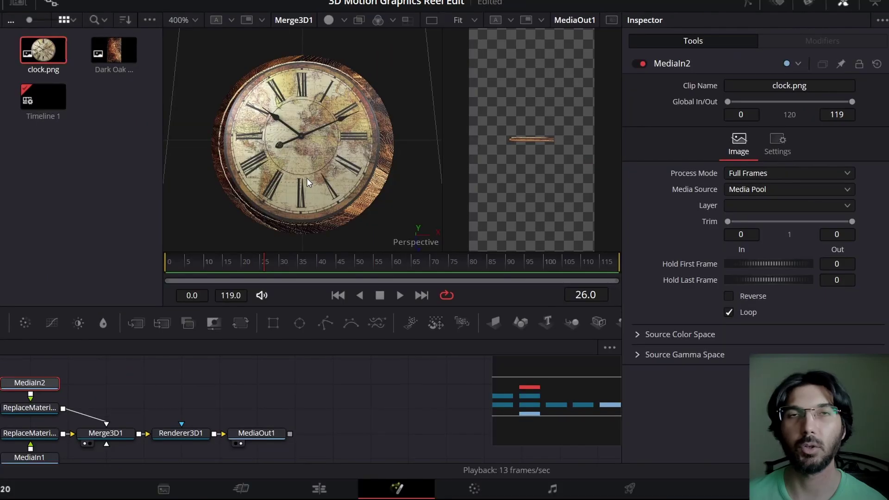
- Lower the clock face cylinder Shape3D1_1 closer to the wooden base with a Y translation of 0.003
left_click_drag(306, 177, 263, 155)
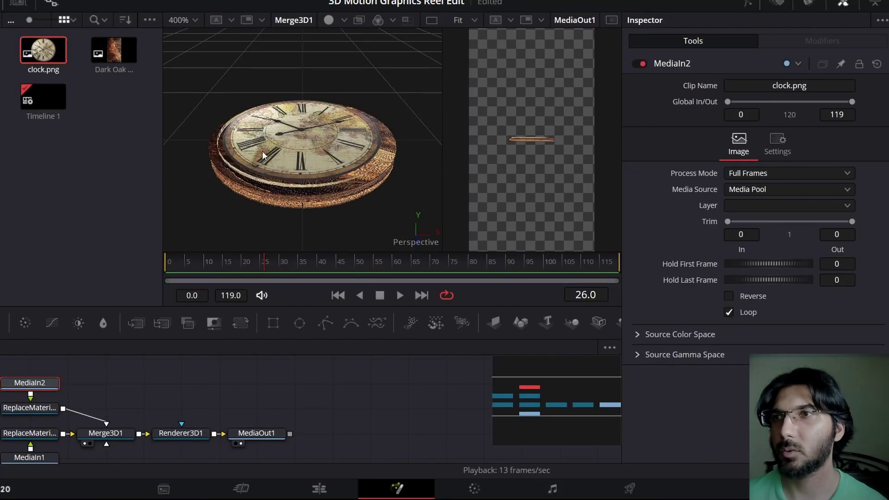
scroll(252, 181, "up", 2)
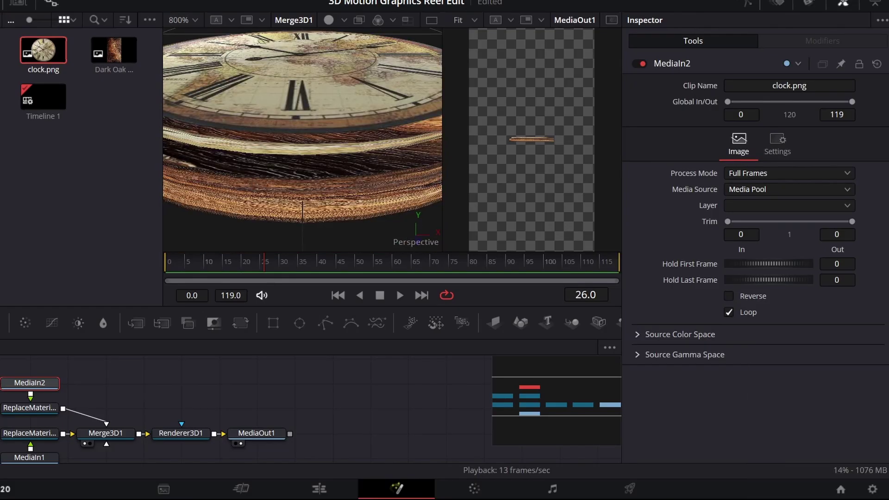
left_click(277, 139)
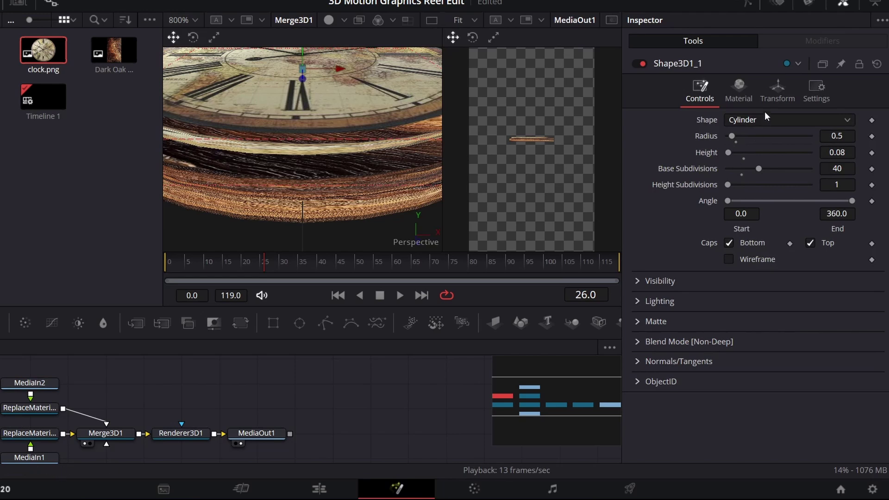
left_click(777, 93)
left_click_drag(846, 151, 840, 152)
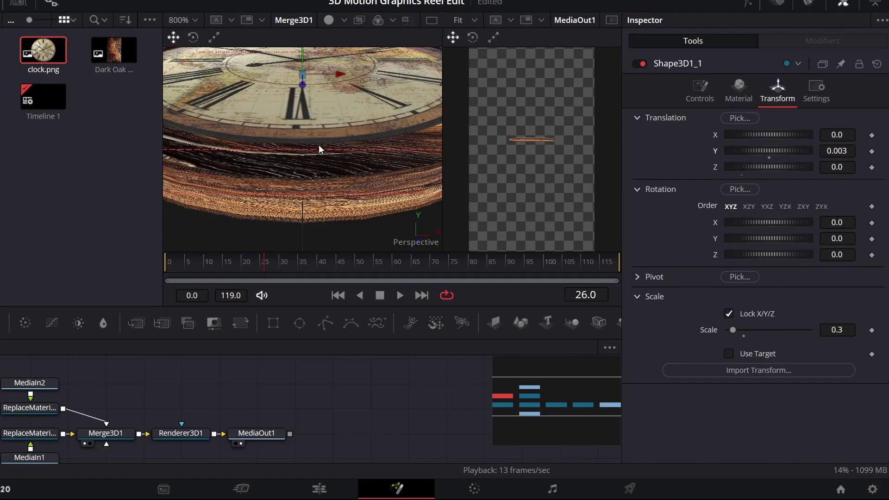
- Resize the clock face cylinder Shape3D1_1 to a radius of 0.55, a height of 0.05 and a scale of 0.3
scroll(314, 149, "down", 4)
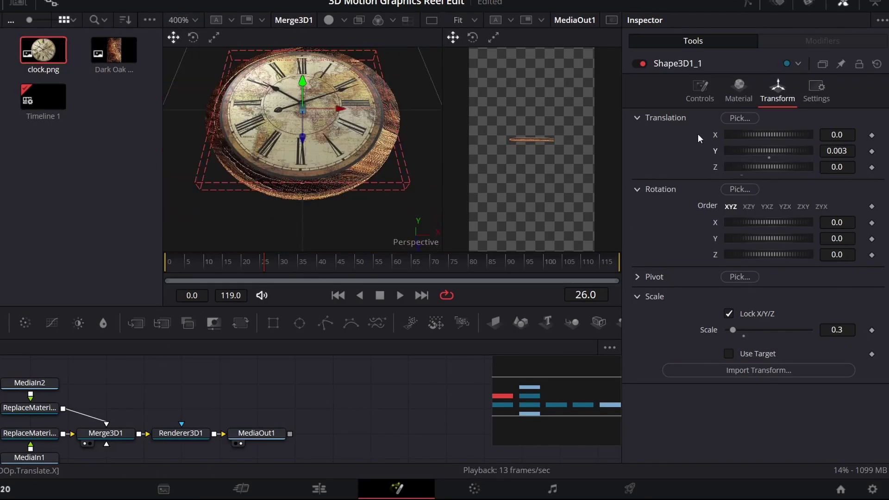
left_click(699, 92)
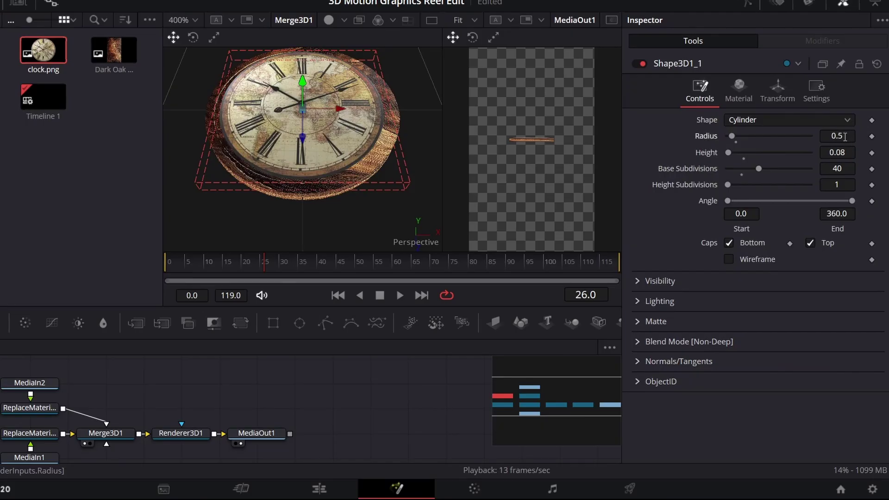
mouse_move(833, 136)
left_mouse_down()
mouse_move(846, 136)
mouse_move(839, 136)
left_mouse_up()
type("0.3")
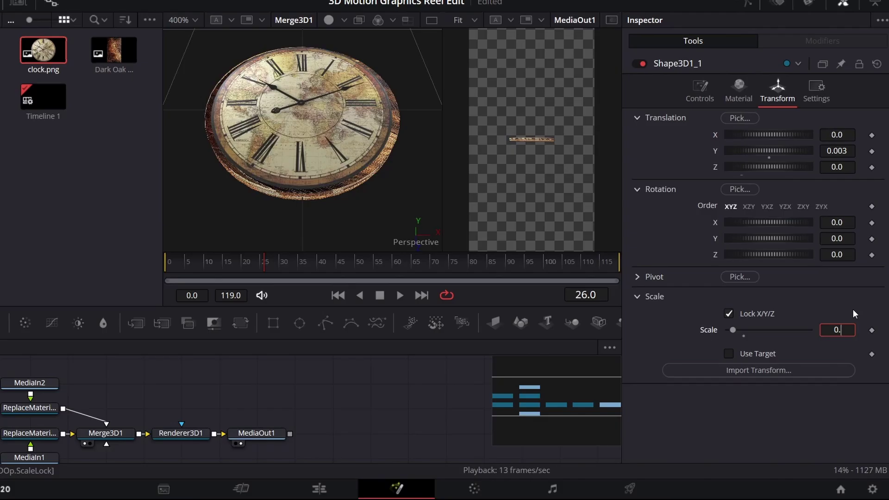
key("Return")
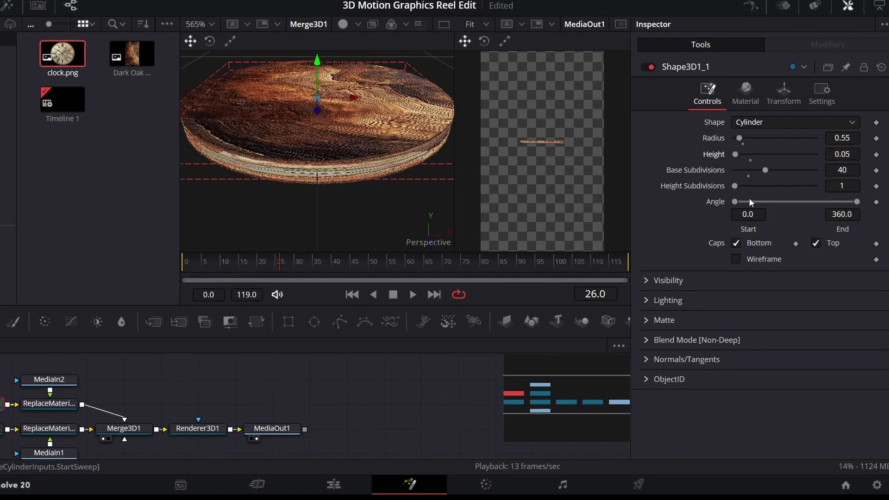
- Raise the clock face cylinder Shape3D1_1 above the wooden base to a Y translation of 0.034
left_click(784, 92)
type("31")
key("Return")
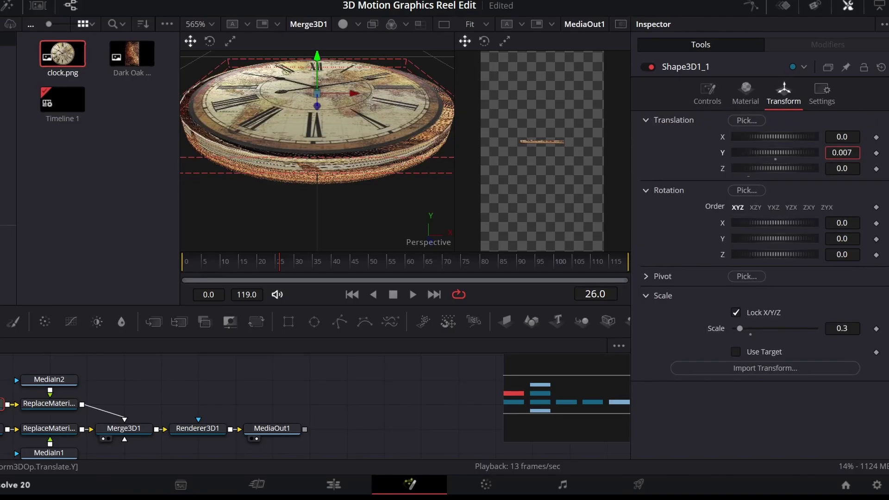
left_click_drag(773, 153, 783, 153)
left_click_drag(383, 154, 371, 152)
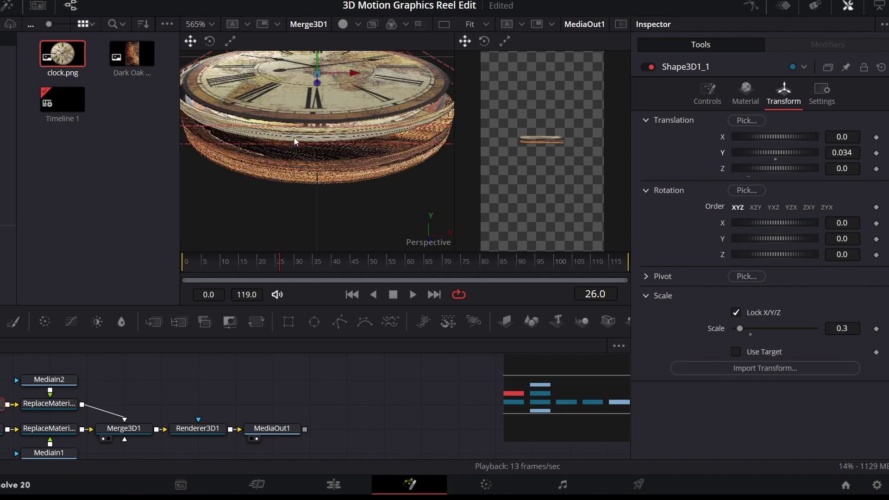
- Set the clock face cylinder's radius to 0.55 and thin it to a height of 0.01
left_click(706, 92)
double_click(841, 138)
type("0.51")
key("Return")
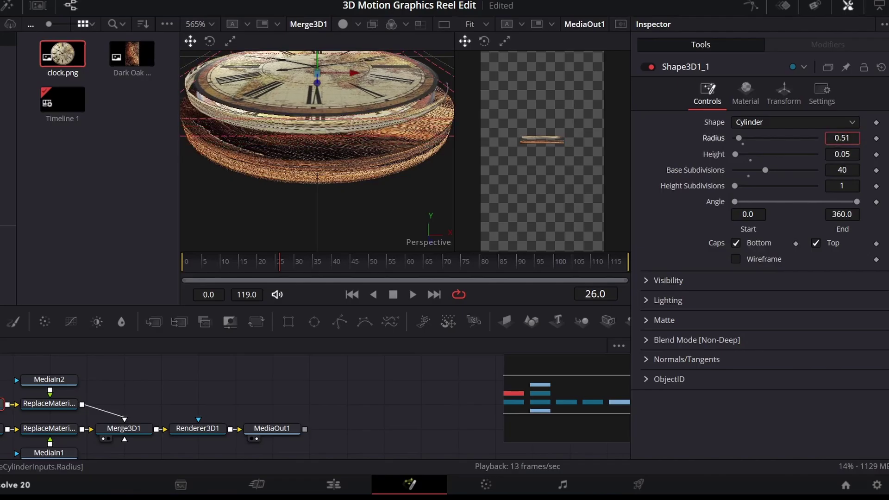
key("BackSpace")
type("5")
key("Tab")
type("0.0")
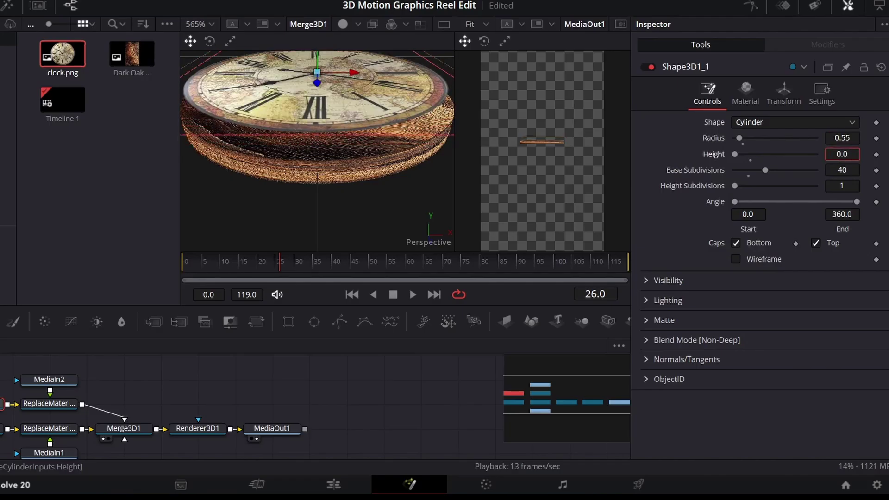
key("Return")
left_click(857, 156)
type("1")
key("Tab")
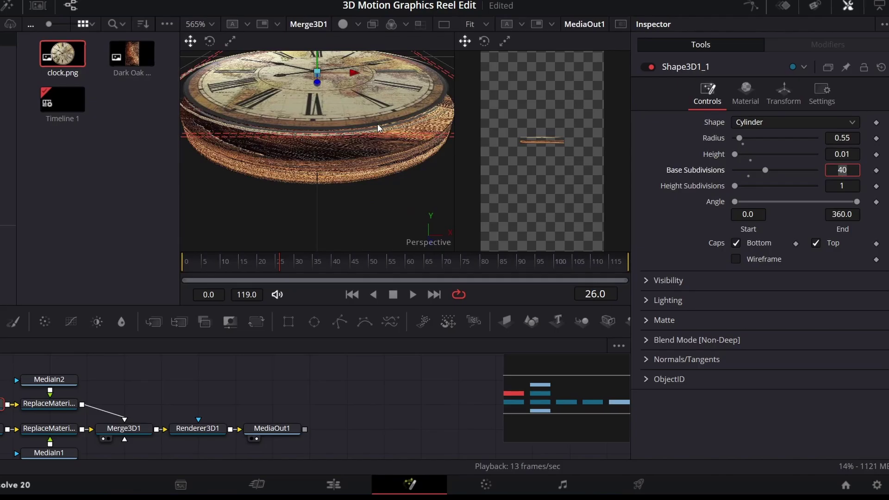
- Set the clock face cylinder's Y translation to 0.026
left_click(783, 93)
left_click(841, 152)
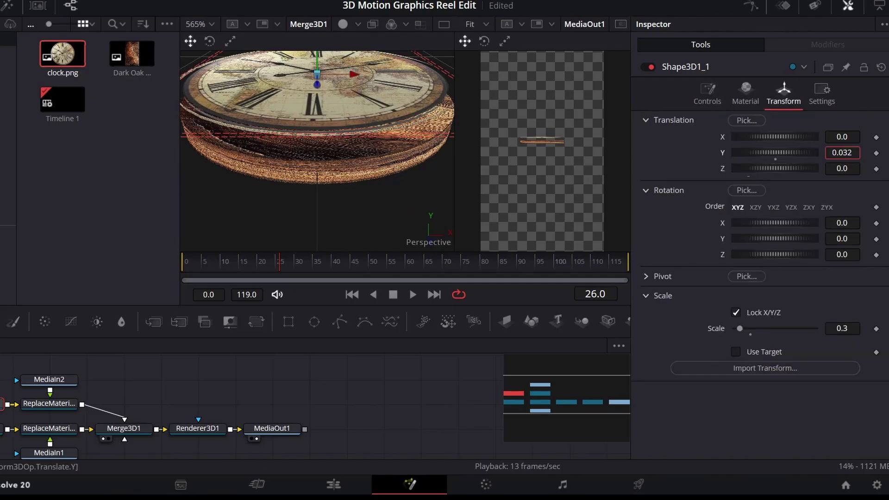
type("0.026")
key("Return")
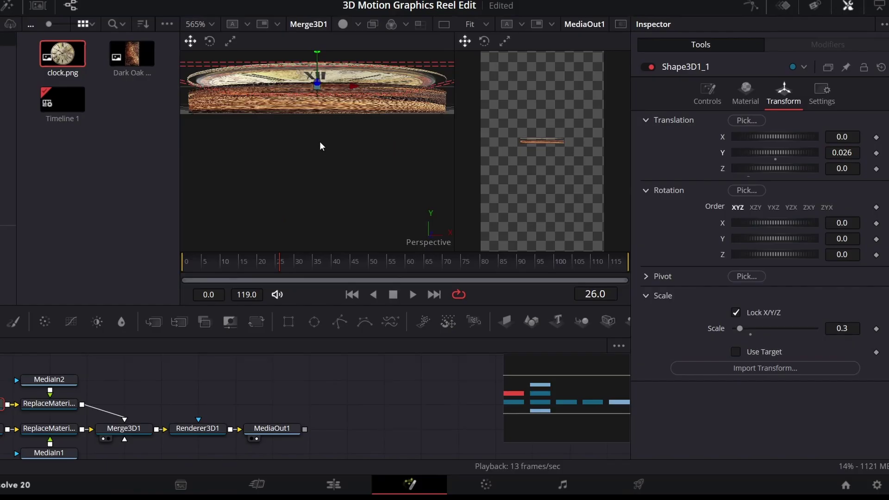
- Lower the clock face cylinder onto the wooden base in the Left view, to a Y translation of about 0.0112, and return to Perspective view
right_click(422, 242)
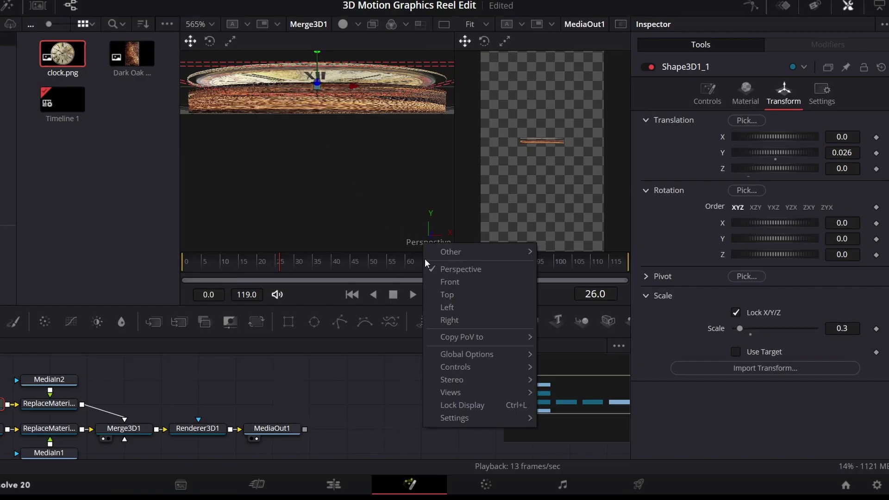
left_click(456, 306)
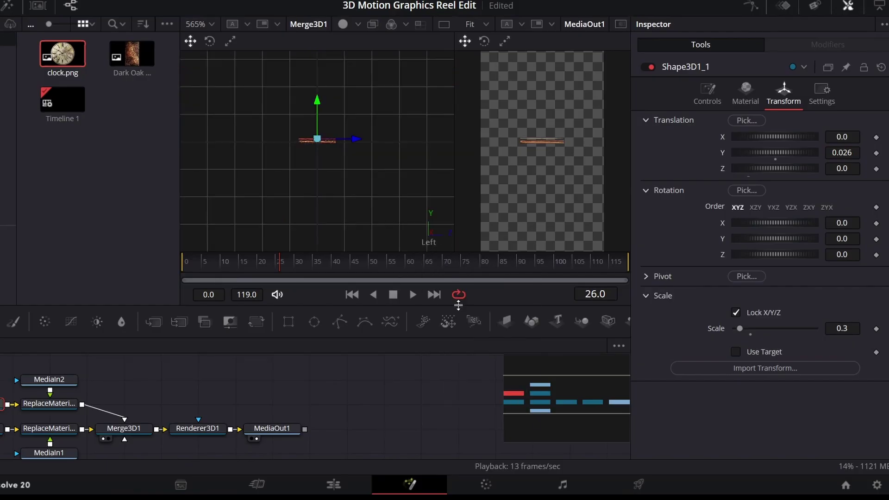
scroll(313, 131, "up", 12)
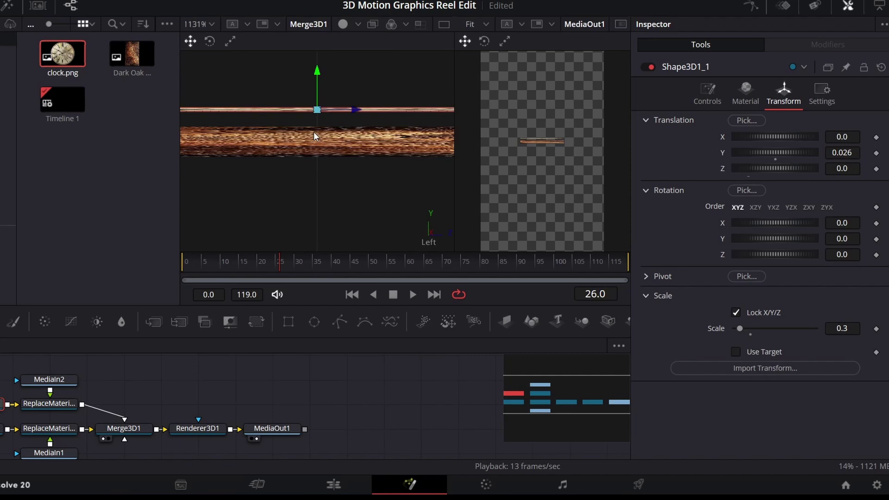
left_click_drag(317, 68, 312, 88)
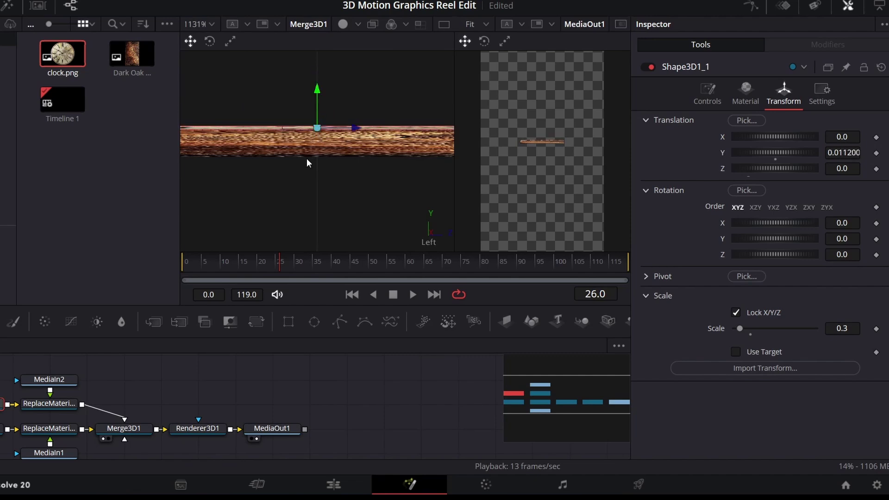
right_click(434, 244)
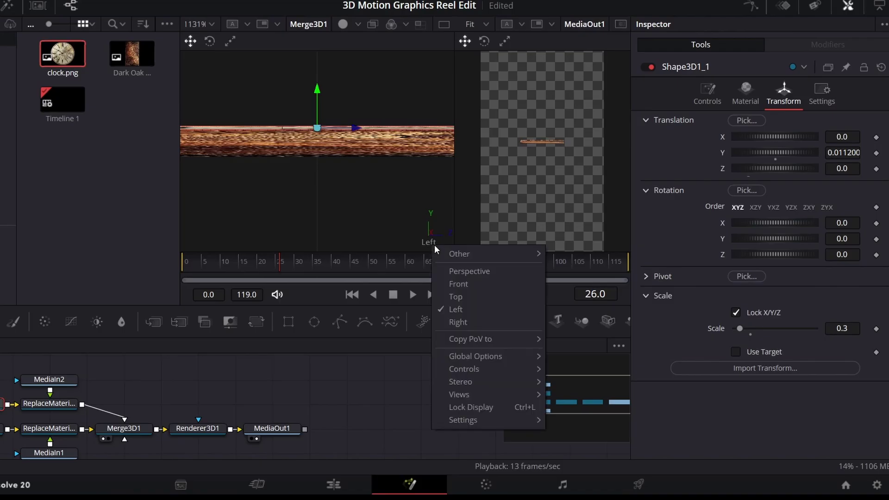
left_click(477, 271)
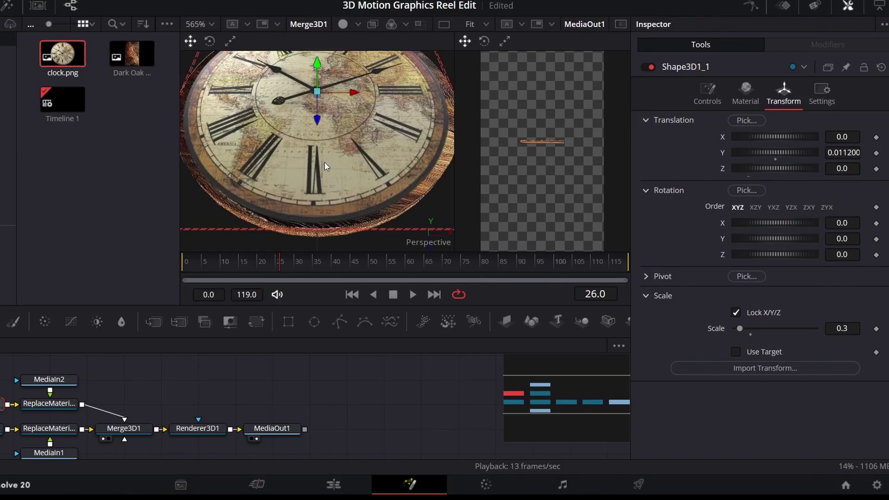
scroll(324, 165, "down", 3)
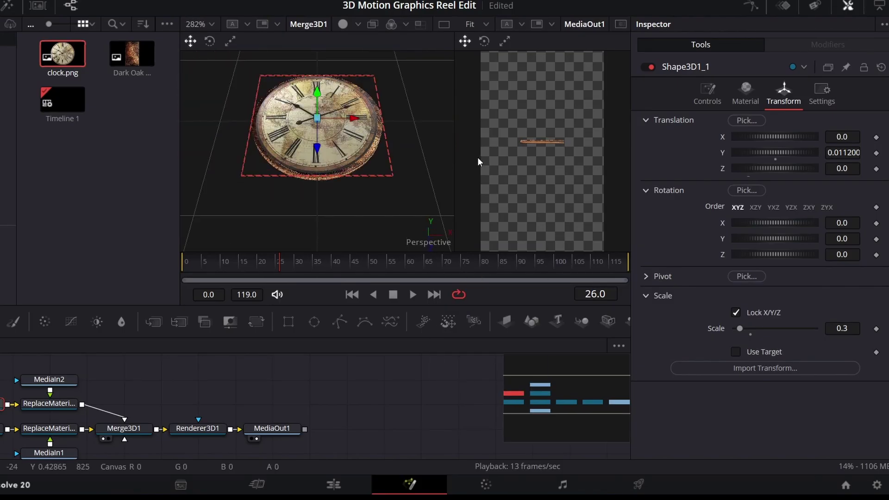
- Enlarge the MediaOut1 viewer and rotate Merge3D1 about X by about 91.3 so the clock face points at the camera
left_click_drag(454, 151, 207, 155)
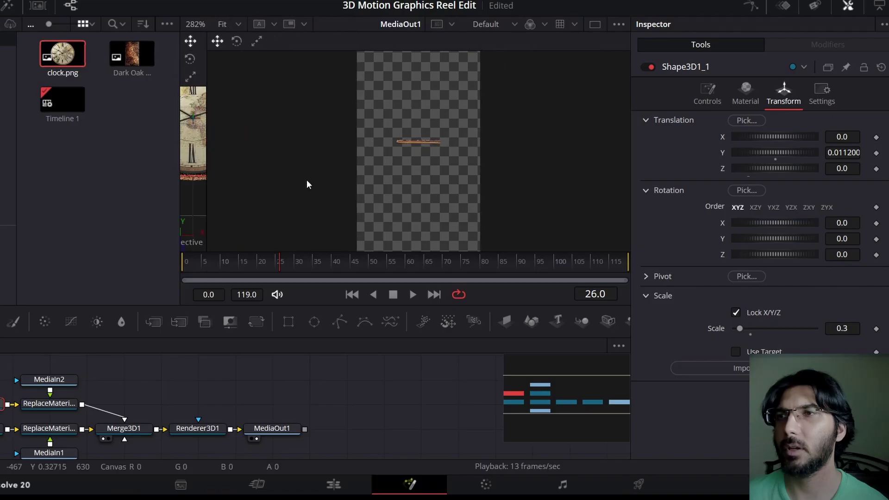
scroll(409, 140, "up", 2)
scroll(409, 140, "down", 2)
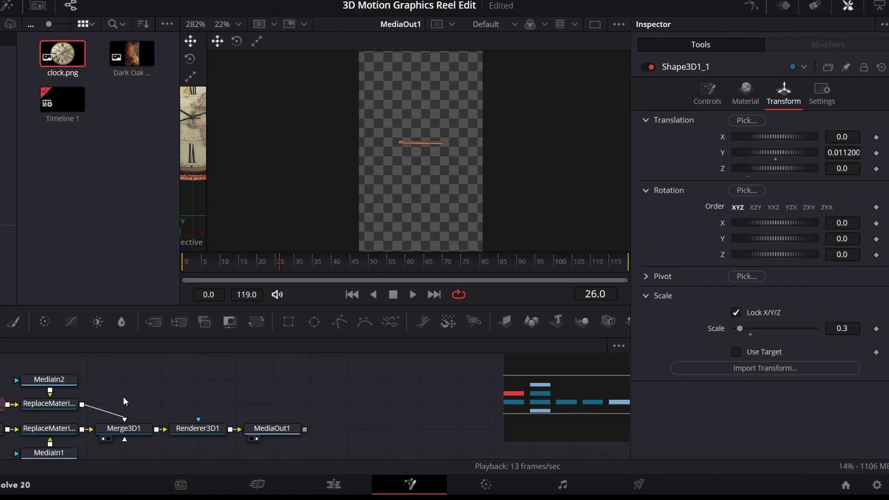
left_click(130, 429)
left_click(762, 103)
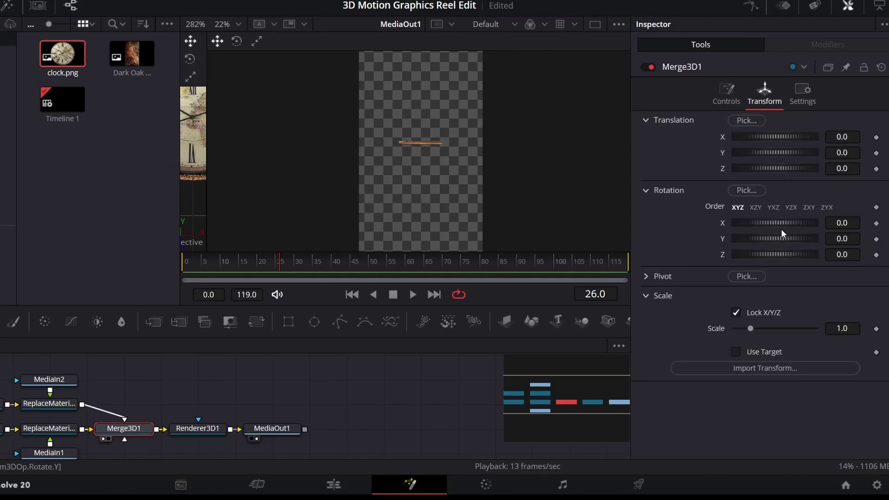
left_click_drag(781, 228, 801, 226)
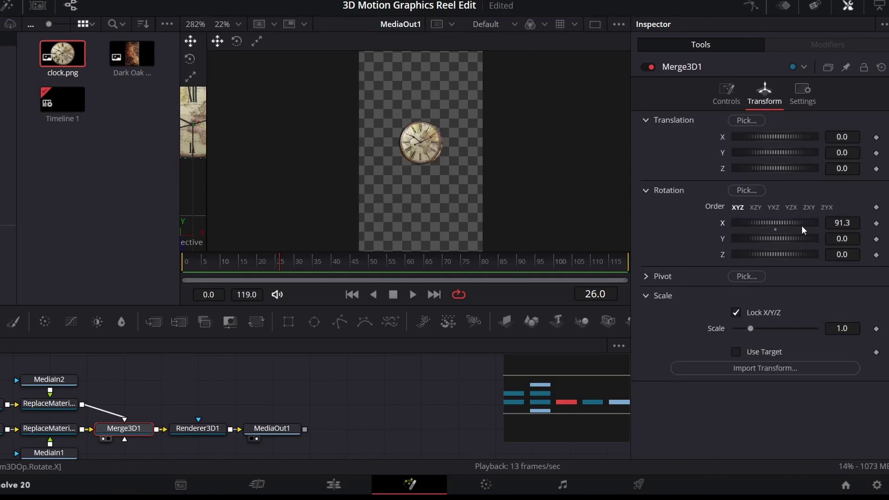
- Tilt the clock at an angle by setting Merge3D1's rotation to X 73.0 and Y 31.3
scroll(414, 155, "up", 1)
scroll(413, 155, "up", 1)
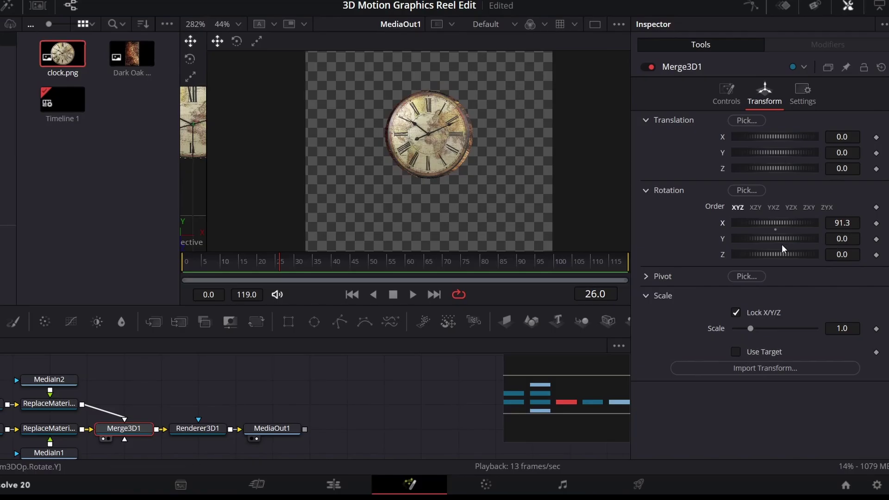
left_click_drag(775, 239, 778, 223)
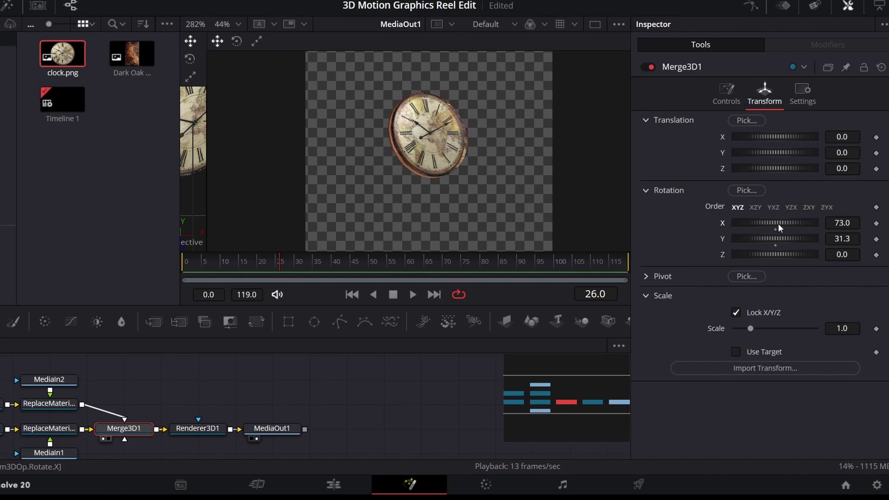
scroll(425, 188, "down", 2)
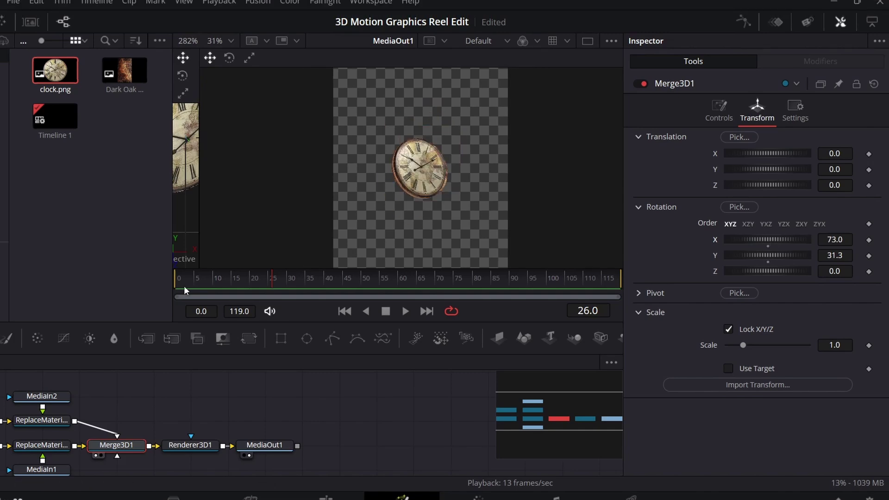
- Keyframe Merge3D1's Z rotation from 0 at frame 0 to -360 at frame 119, and scrub through the spin
left_click_drag(184, 285, 157, 287)
left_click(869, 272)
left_click_drag(546, 288, 651, 291)
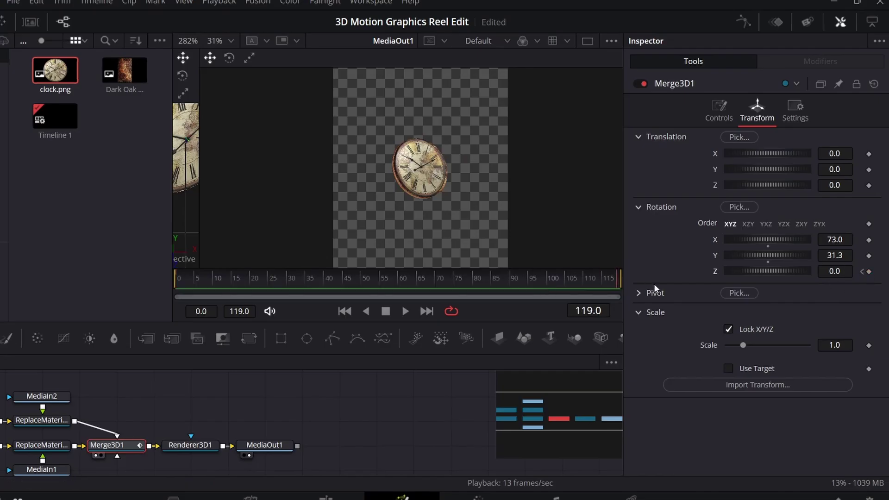
left_click(845, 271)
type("-360")
key("Tab")
left_click(515, 395)
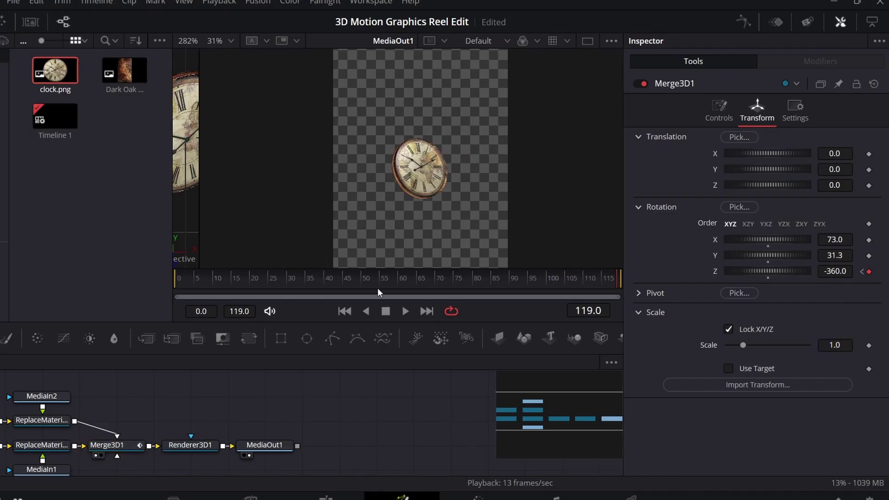
left_click(261, 282)
left_click_drag(261, 282, 345, 283)
- Try a Z rotation of 360 for Merge3D1 at frame 119, preview it and undo the change
key("End")
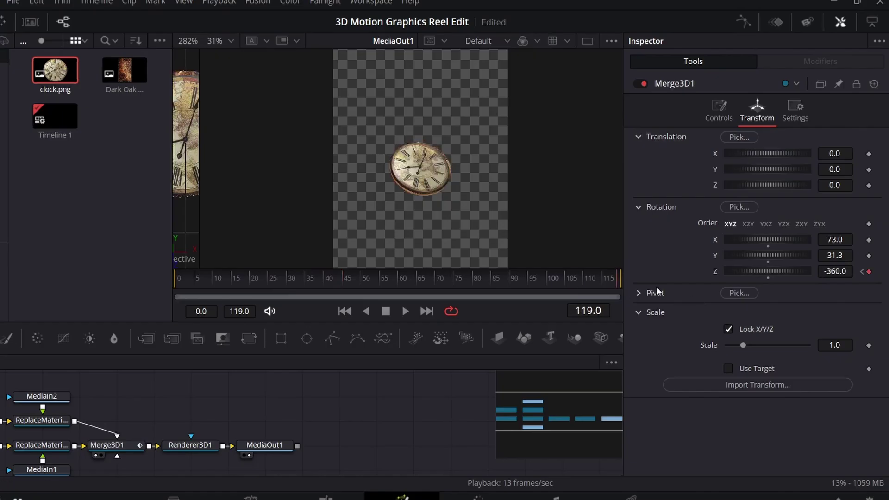
left_click(835, 271)
type("360")
key("Tab")
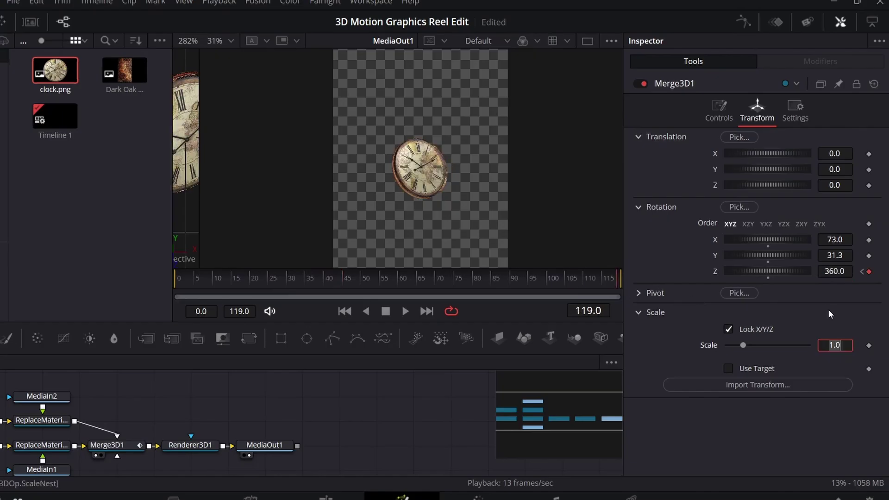
left_click(458, 279)
key("space")
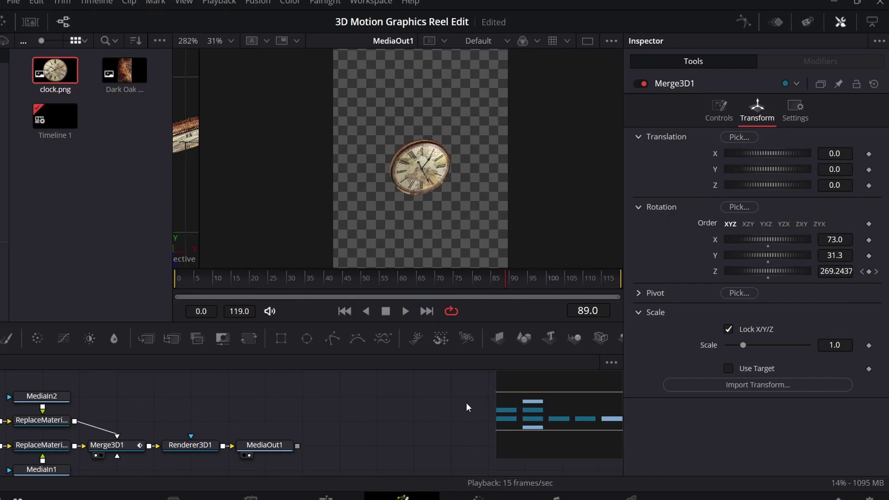
key("ctrl+z")
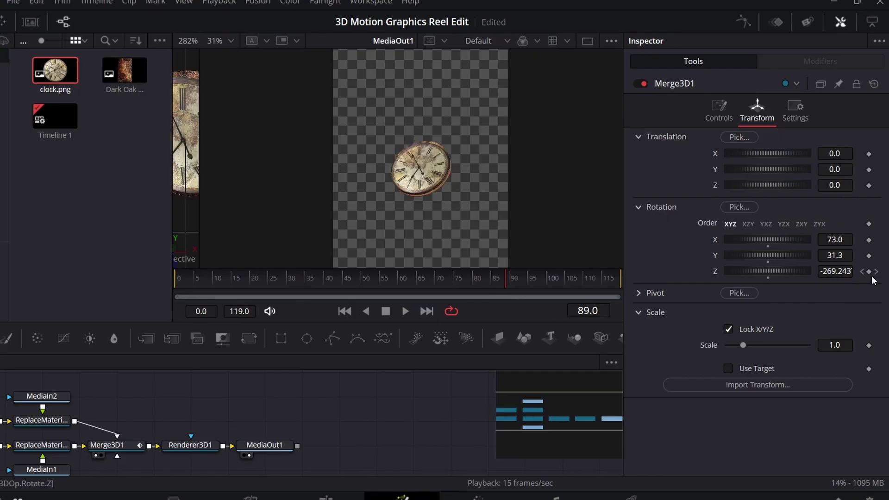
- Play back the clock's rotation animation from frame 0
left_click(875, 271)
left_click(177, 280)
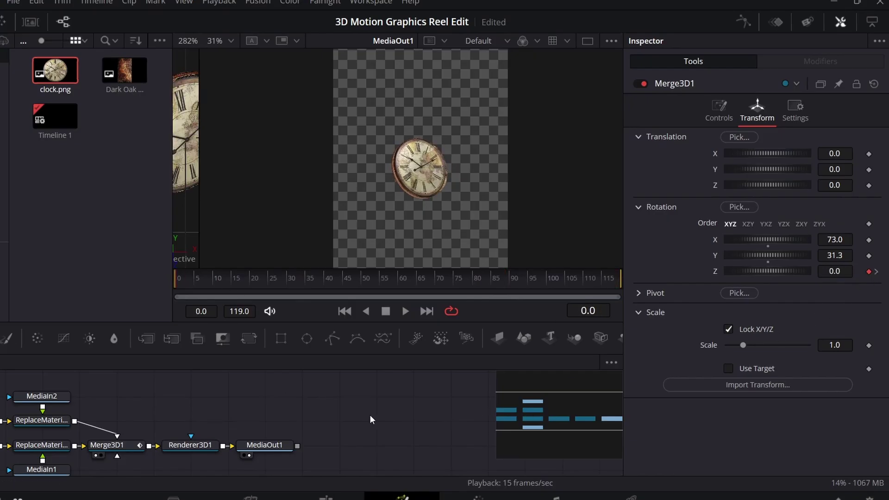
key("space")
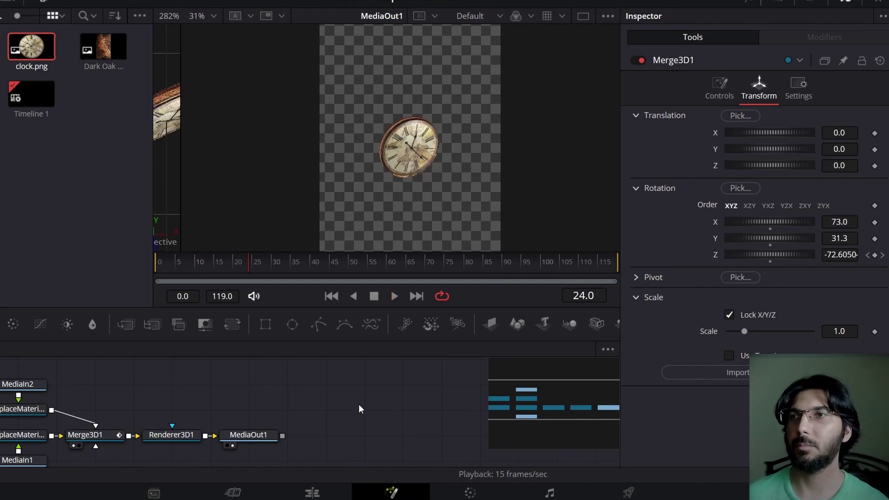
- Keyframe Merge3D1's Y rotation at frame 50 and set it to -60 at frame 60 to swing the clock the other way
left_click(349, 268)
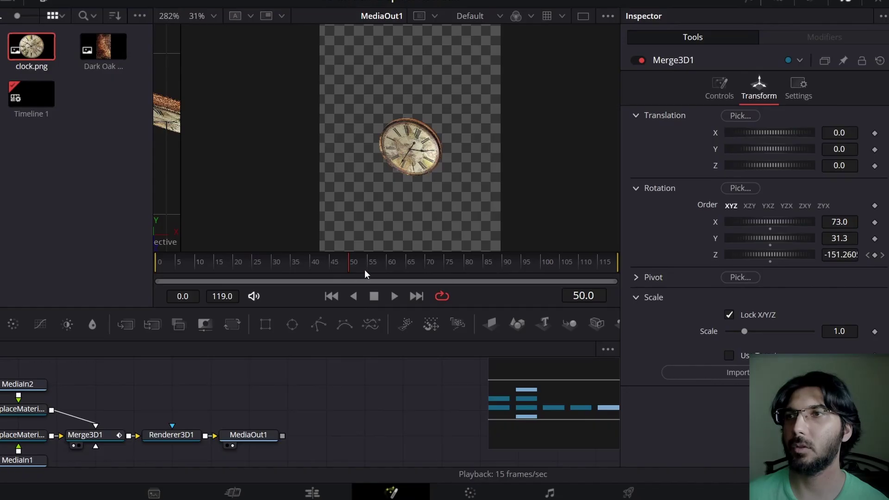
left_click(874, 238)
left_click_drag(356, 270, 388, 271)
left_click_drag(764, 235, 746, 244)
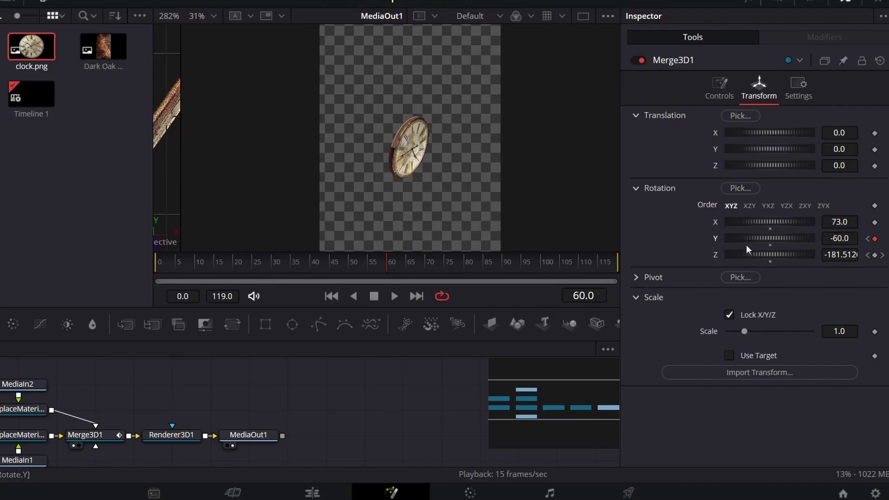
- Keyframe Merge3D1's X rotation at frame 50, and set X to 101.7 and Y to 36.5 at frame 60
left_click(874, 222)
left_click_drag(392, 277, 352, 272)
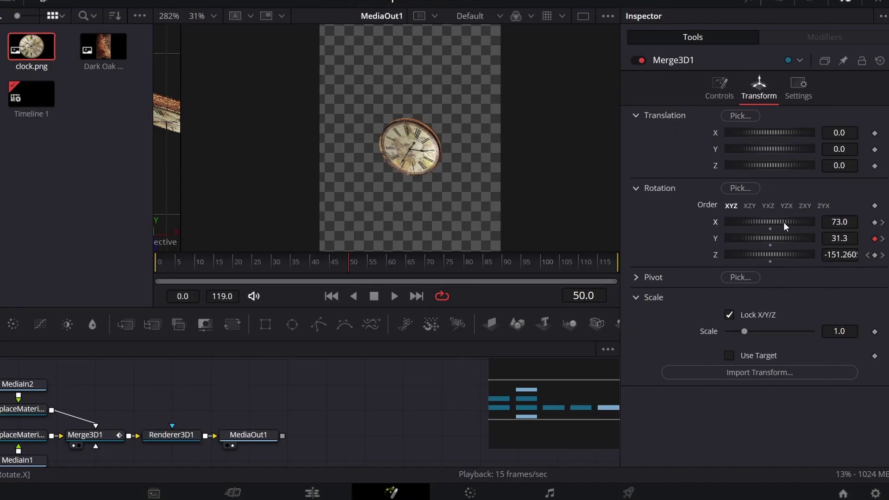
left_click(875, 223)
left_click(882, 226)
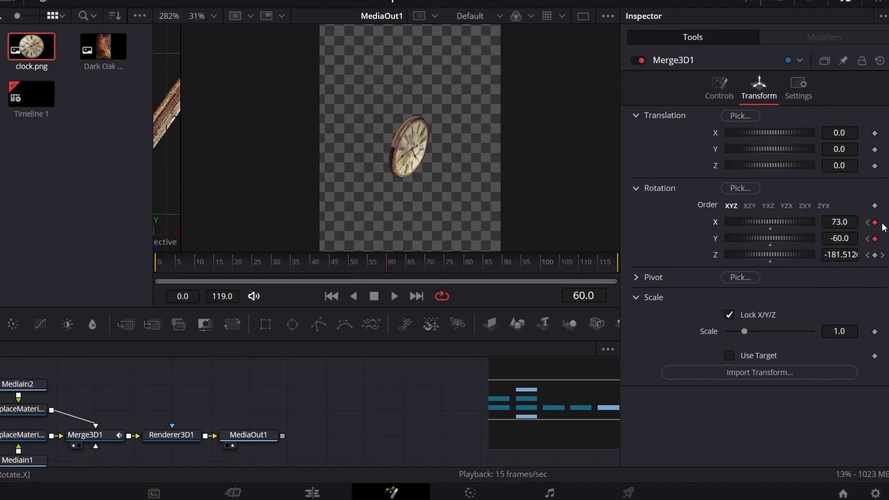
left_click_drag(762, 221, 795, 239)
- Play back the clock's updated rotation from frame 33 and again from the start, checking it closely at different magnifications
left_click(284, 262)
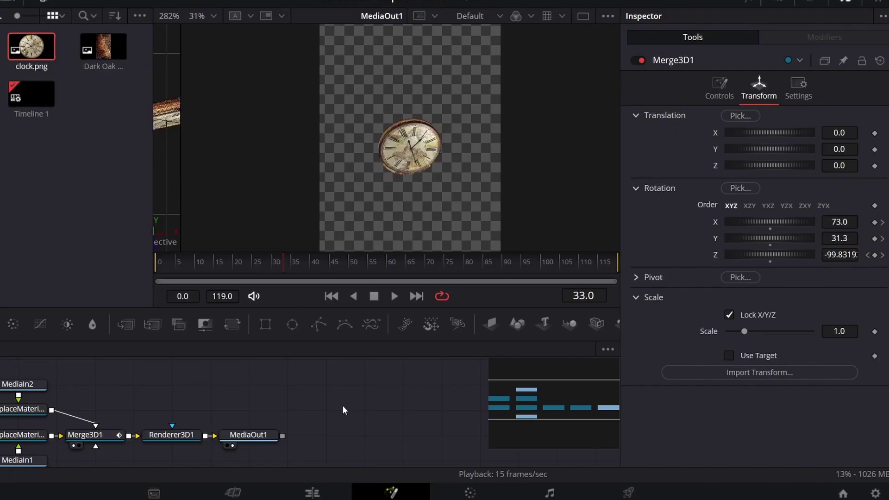
key("space")
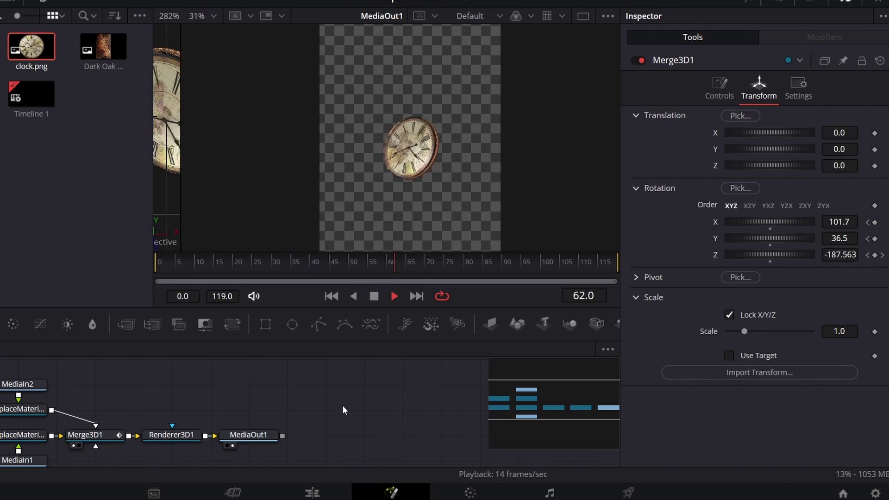
key("space")
scroll(410, 154, "up", 5)
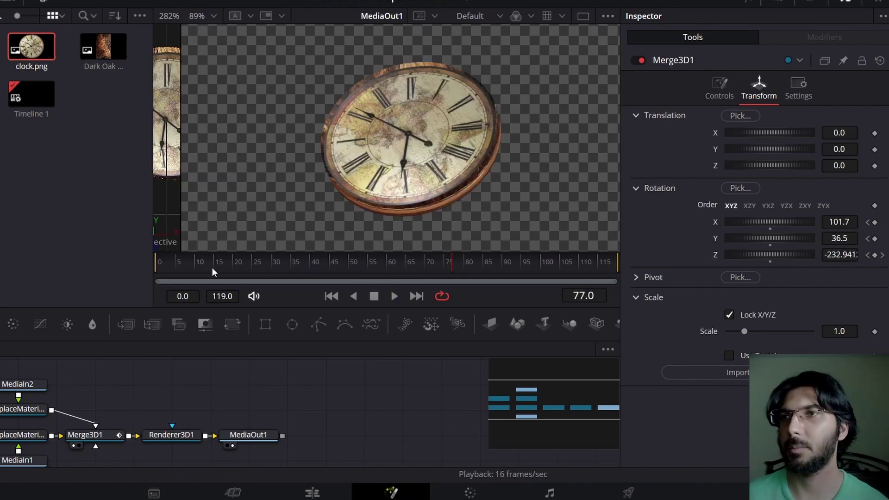
left_click_drag(212, 265, 157, 264)
key("space")
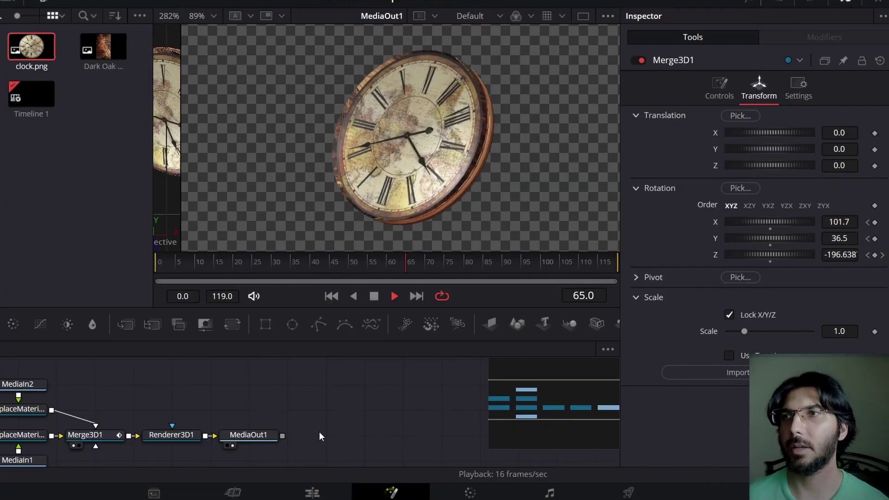
scroll(416, 162, "down", 2)
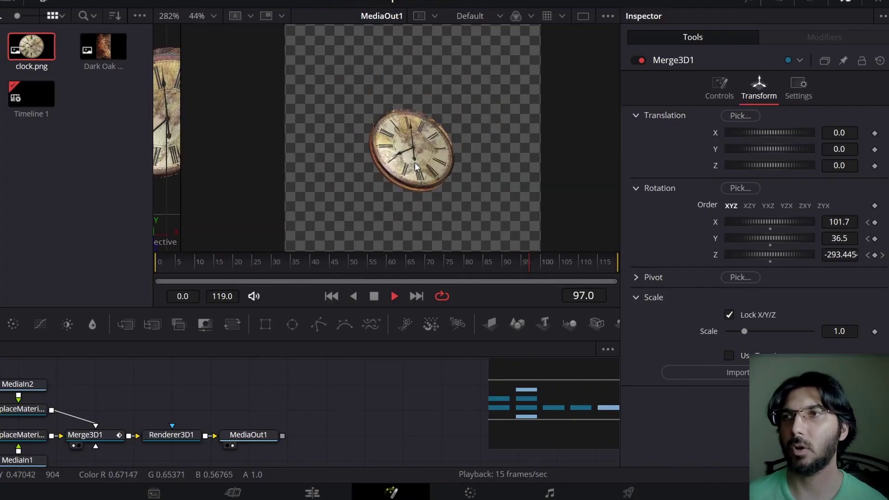
key("space")
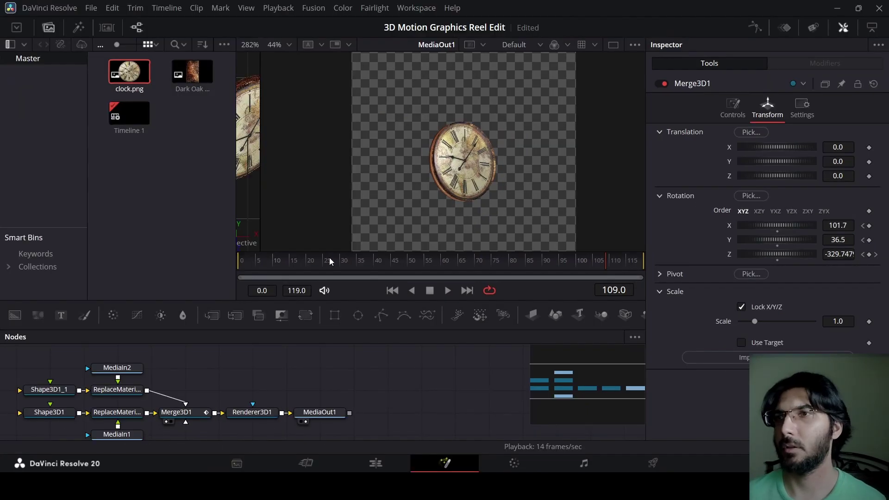
key("Home")
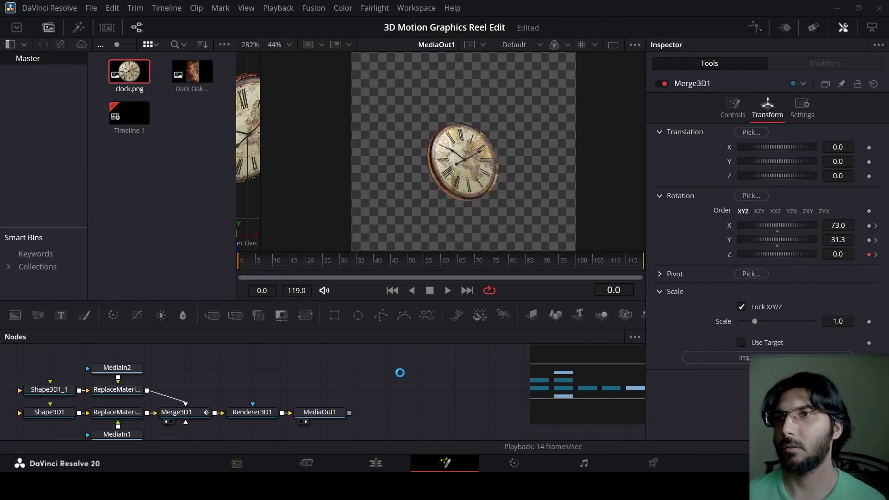
- Return to the Edit page and play the rotating clock over its background on the timeline
left_click(376, 462)
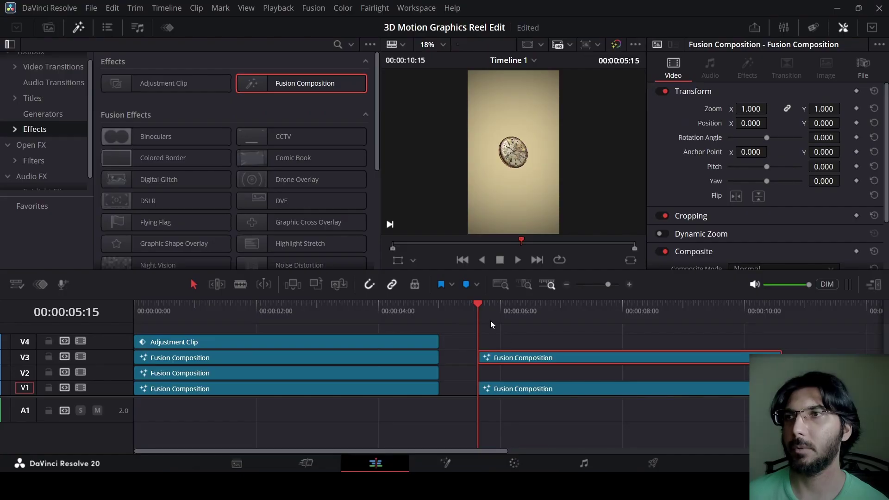
key("space")
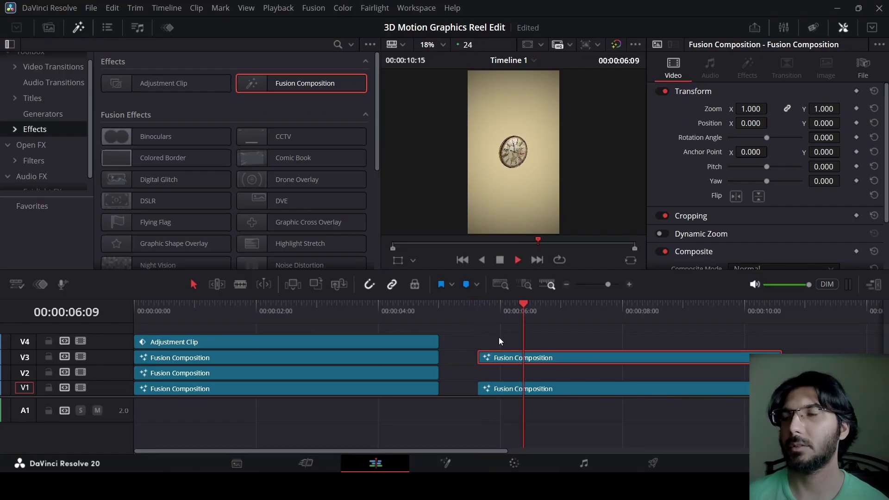
key("space")
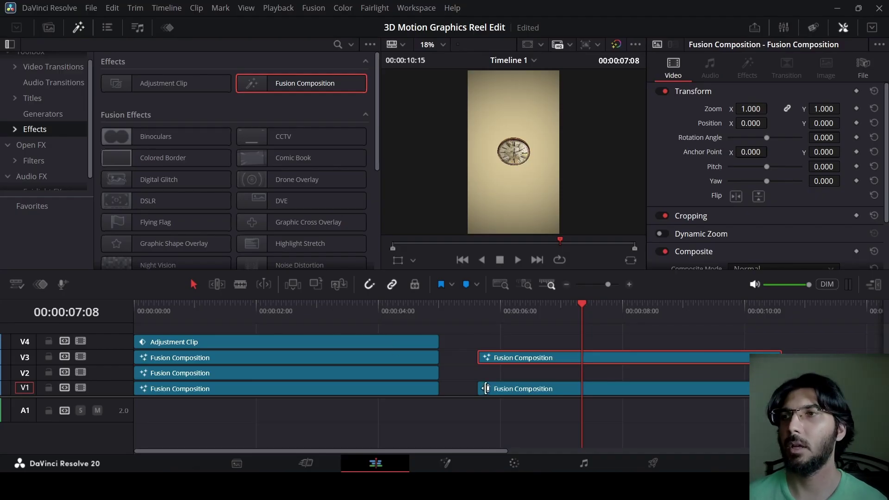
- Place a Fusion Composition on V2 between the clock and background clips, and give it a Background node with alpha 0
left_click(511, 374)
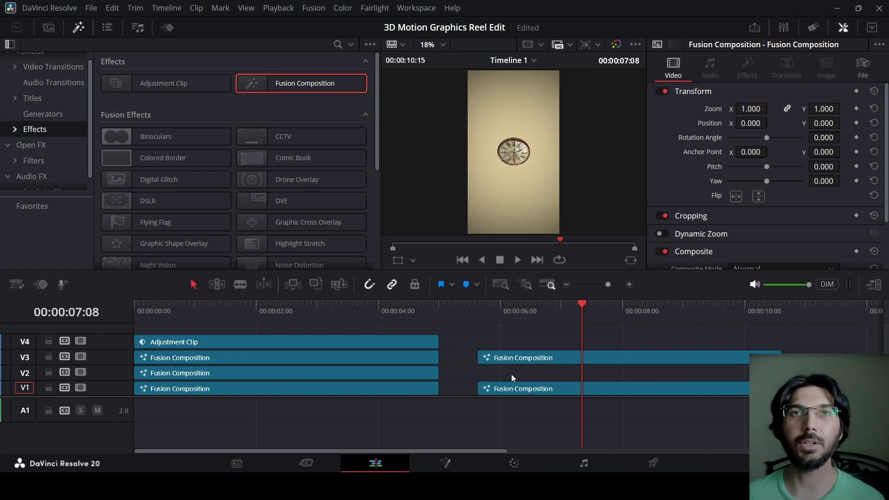
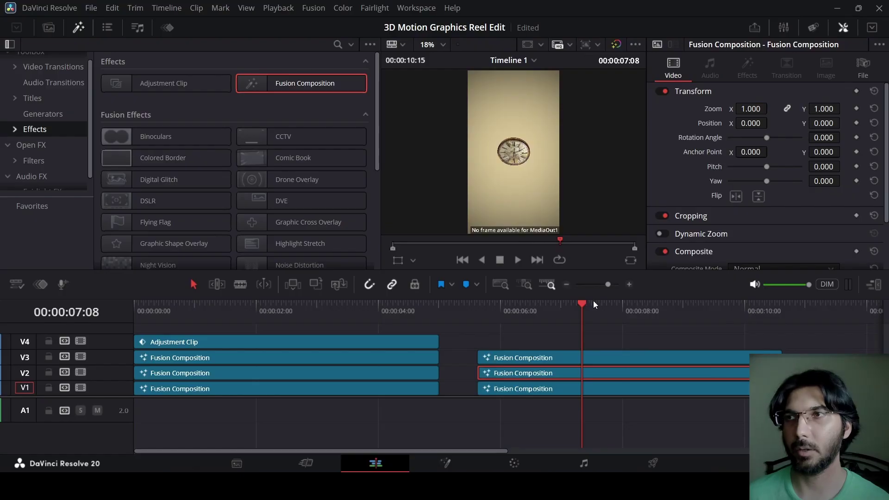
key("shift+5")
left_click_drag(15, 315, 134, 415)
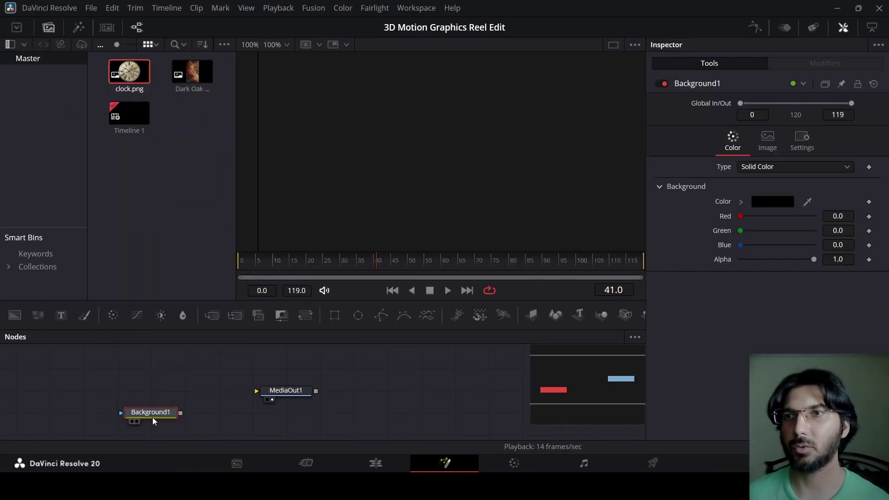
left_click_drag(813, 259, 701, 279)
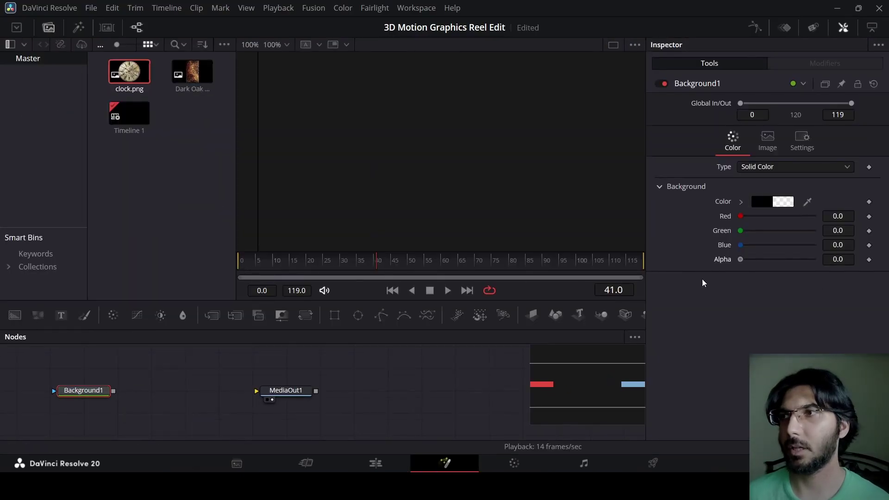
- Merge a Text node over the transparent background and connect Merge1 to MediaOut1
left_click_drag(60, 315, 114, 392)
left_click_drag(180, 392, 292, 397)
left_click_drag(116, 368, 151, 369)
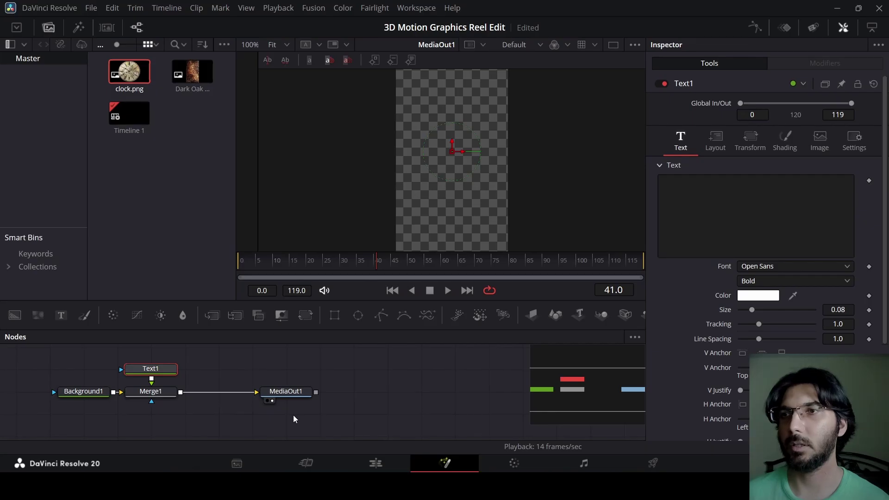
- Enter TIME as the text and change its font to Futura Light Condensed
left_click(683, 198)
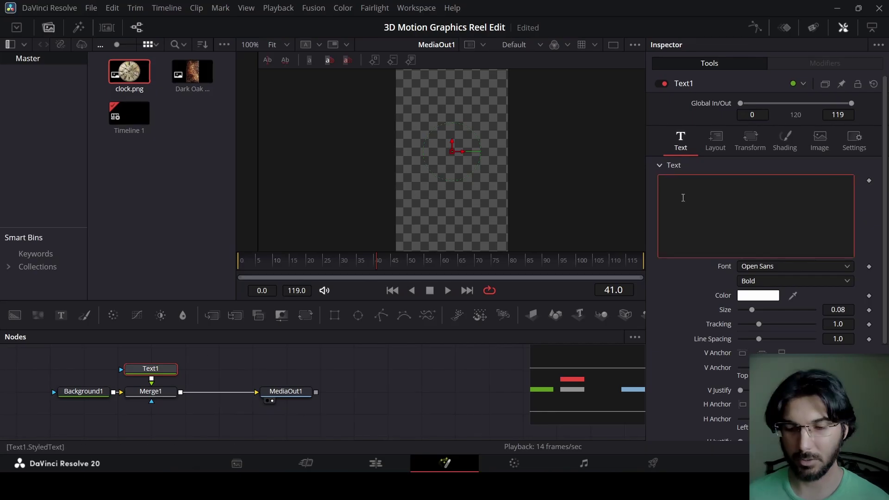
type("TIME")
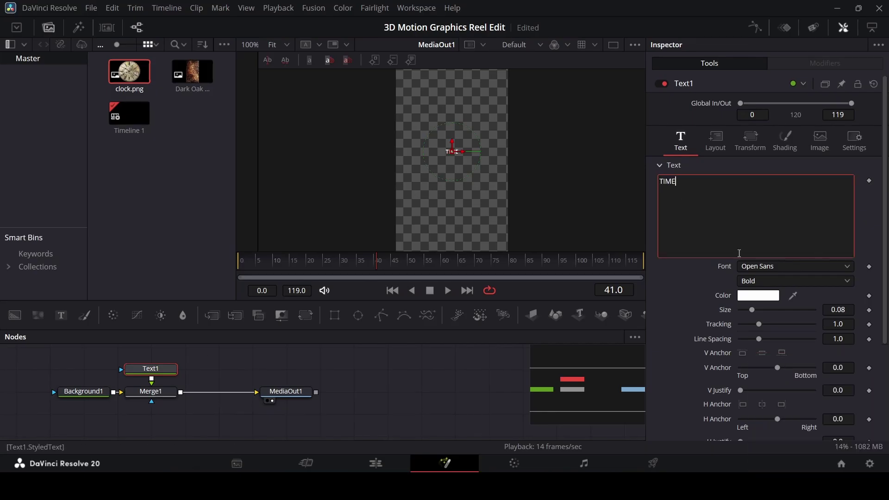
left_click(767, 267)
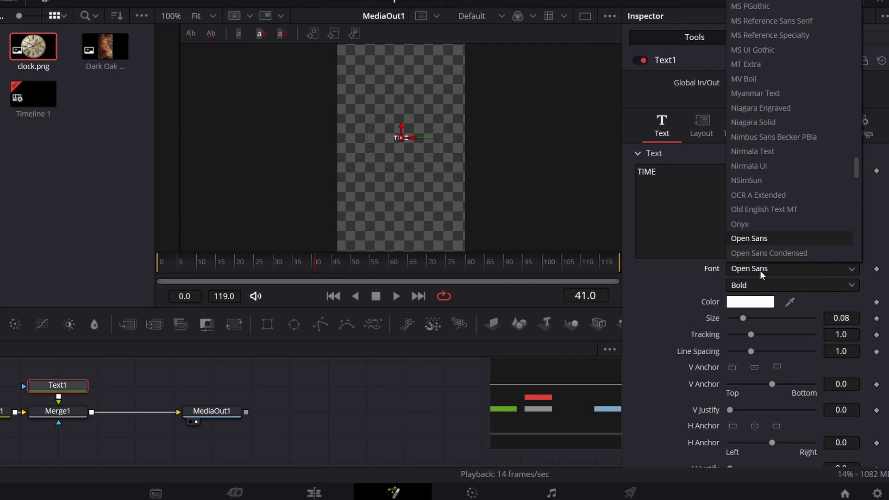
scroll(759, 270, "up", 10)
scroll(760, 271, "down", 5)
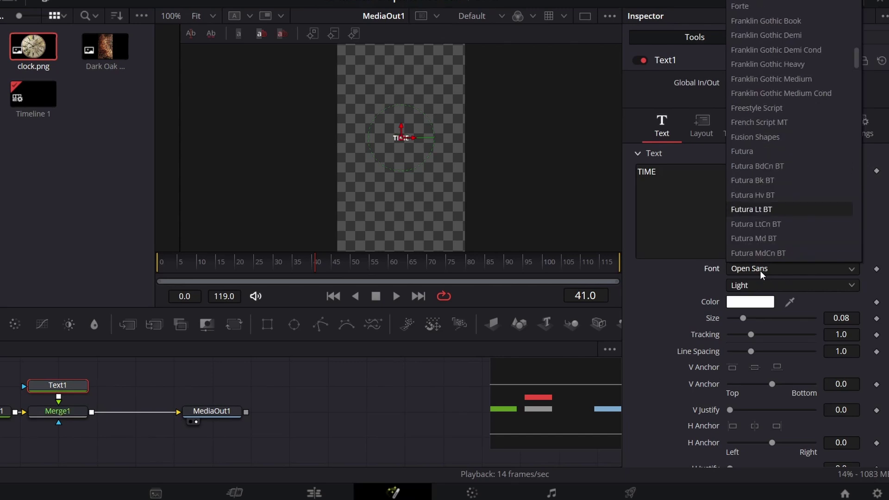
scroll(759, 270, "up", 5)
left_click(760, 270)
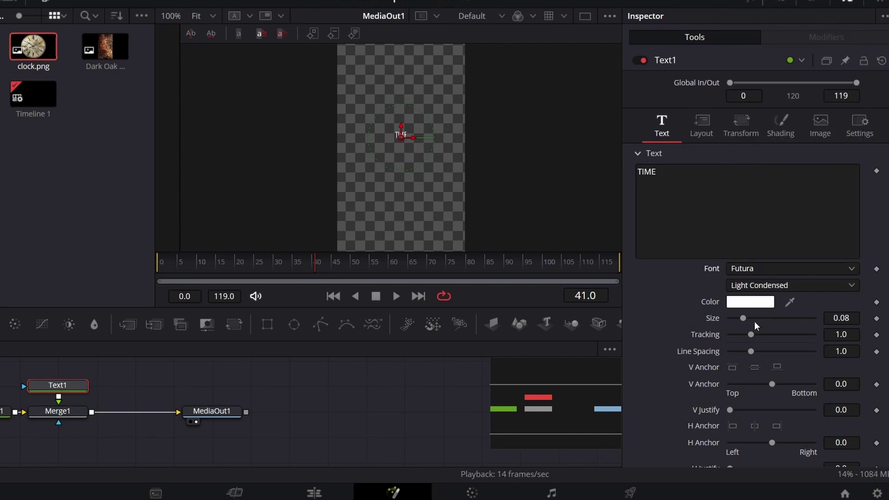
- Enlarge the TIME text to size 0.5 and switch its font to Futura Md BT Bold Italic
left_click_drag(743, 318, 821, 318)
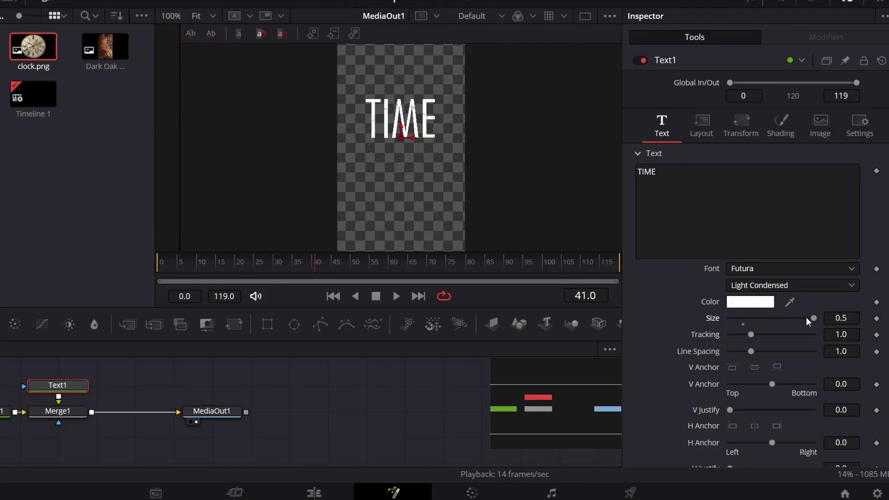
left_click(788, 283)
left_click(789, 267)
scroll(790, 267, "down", 4)
left_click(790, 266)
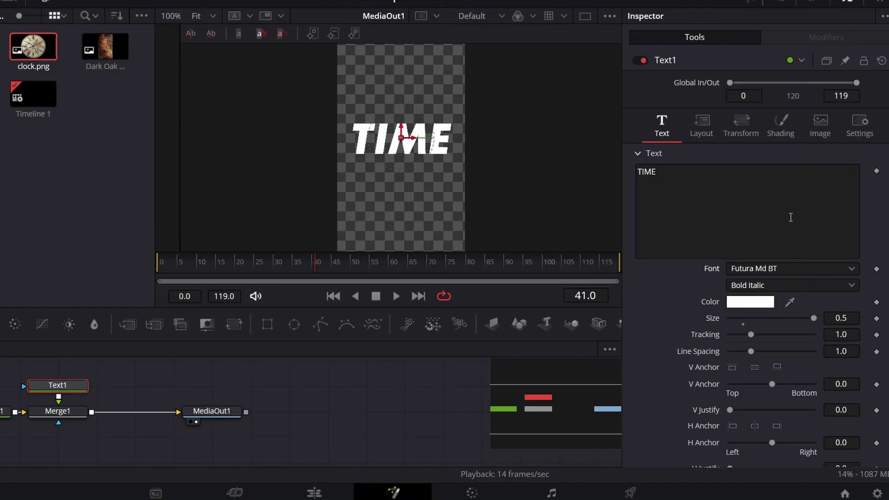
- Disable Text1's White Solid Fill shading element and enable element 2, the Red Outline
left_click(790, 130)
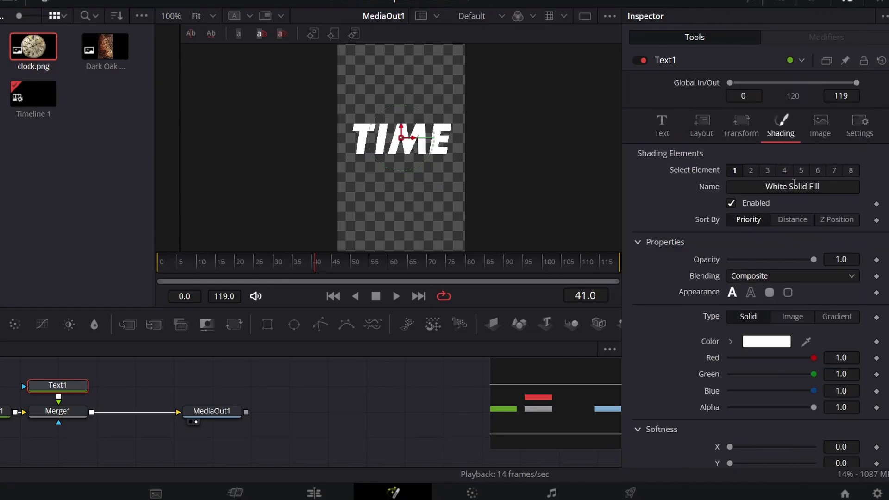
left_click(753, 204)
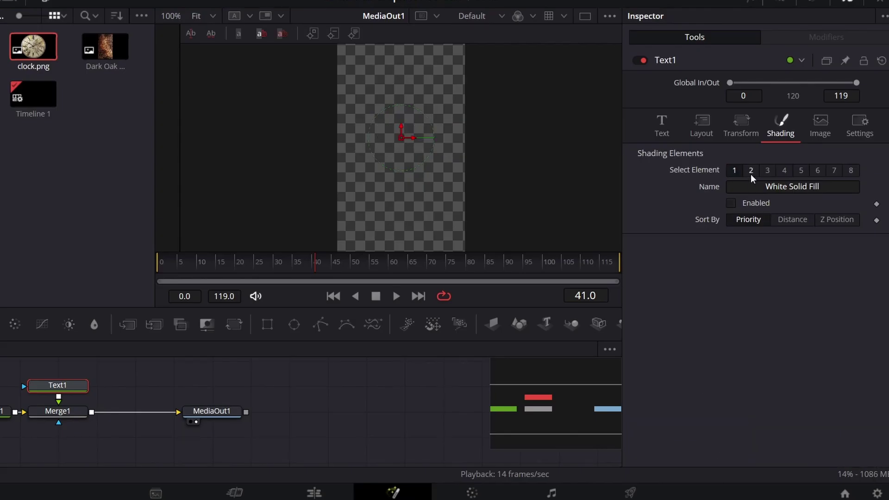
left_click(750, 171)
left_click(752, 206)
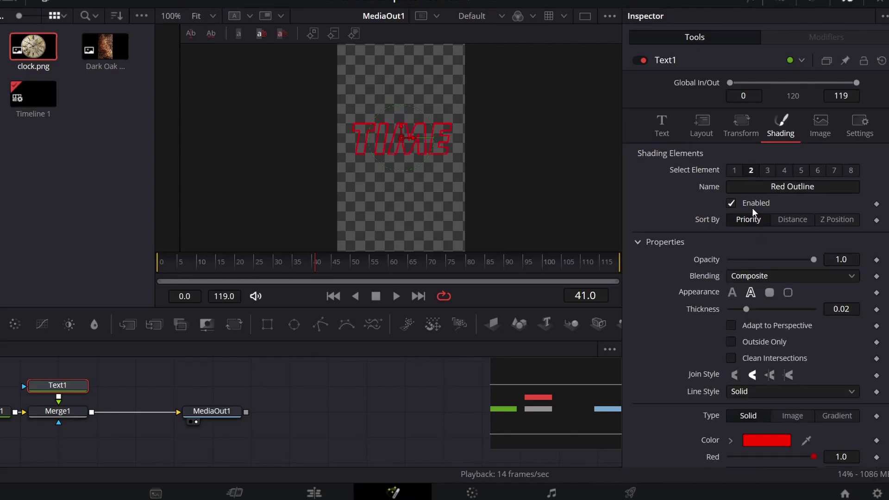
- Change the text outline's color to white and set its thickness to 0.01
scroll(732, 346, "down", 7)
left_click(732, 123)
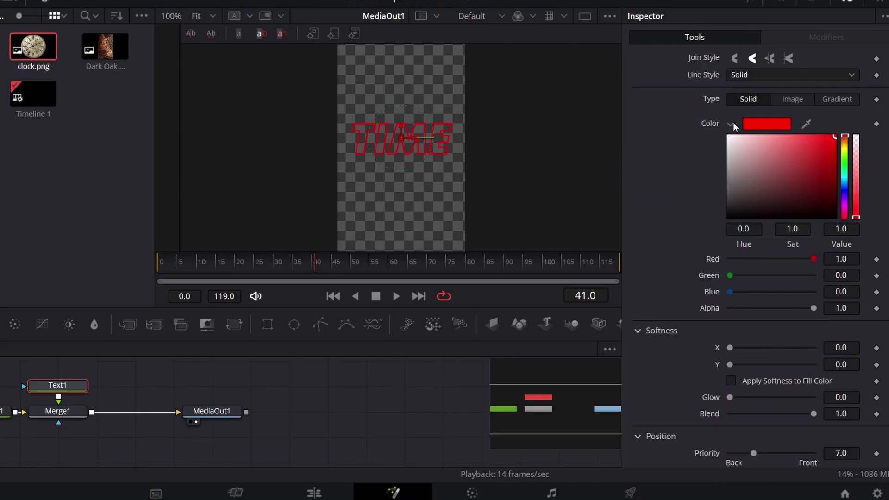
left_click_drag(733, 143, 696, 119)
left_click(730, 124)
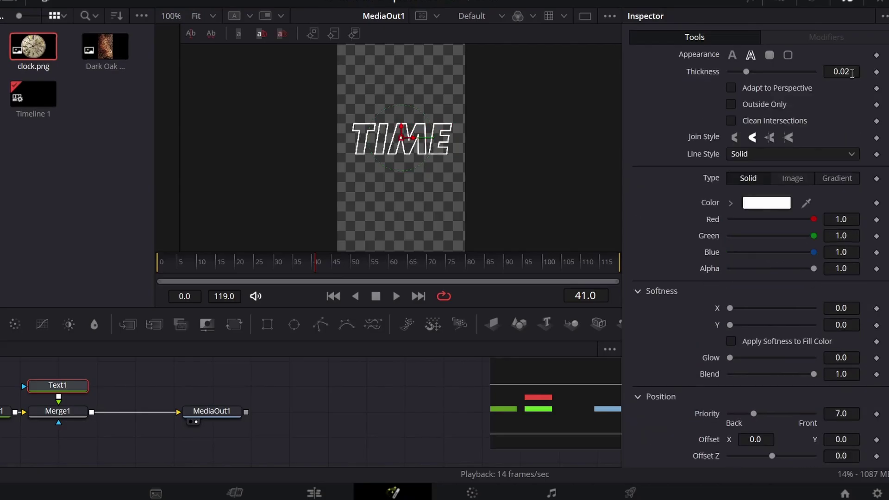
left_click(841, 72)
type("1")
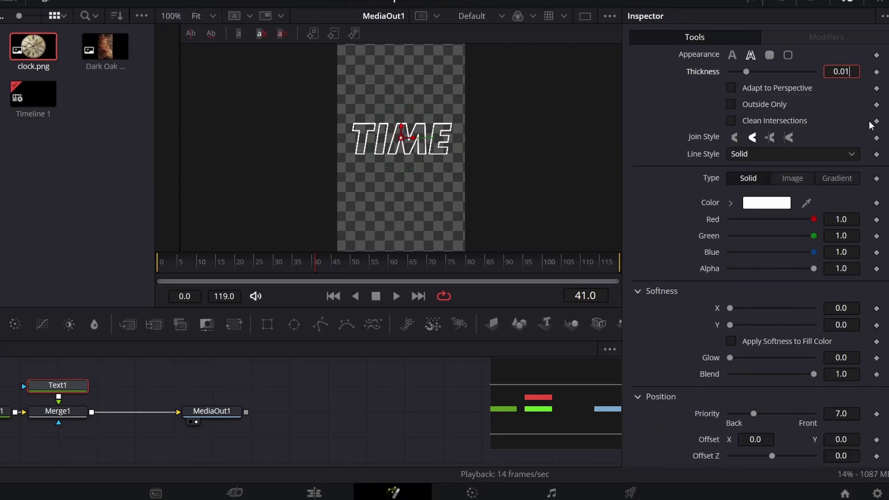
key("Return")
left_click(435, 397)
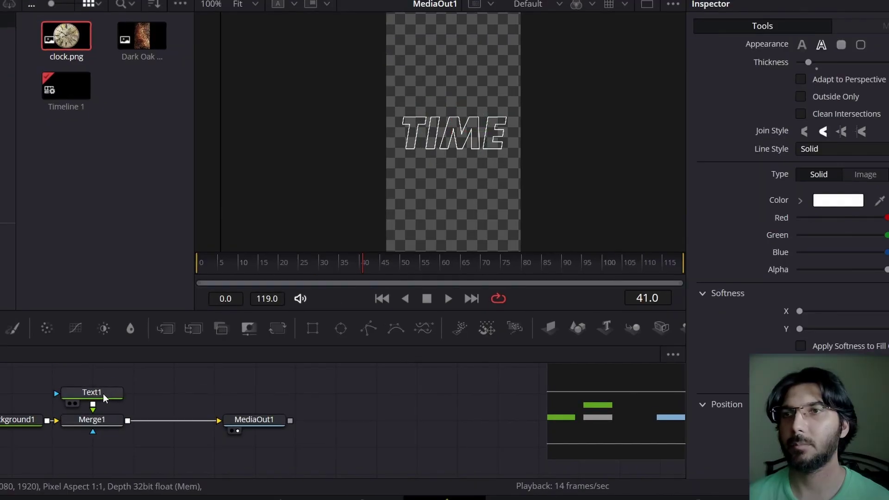
- Insert a Grid Warp node between Text1 and Merge1, and set its magnet type to Selected
left_click_drag(93, 403, 52, 379)
key("shift+space")
type("re")
key("BackSpace")
key("BackSpace")
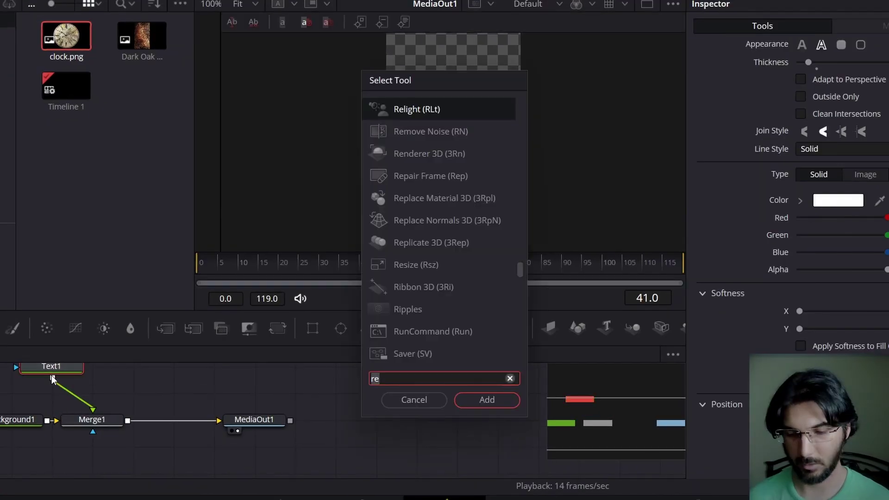
type("grid")
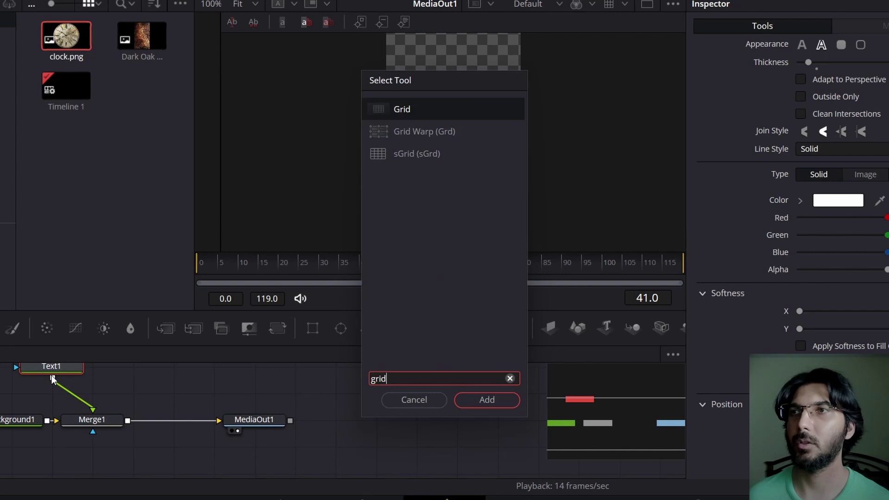
key("Down")
key("Return")
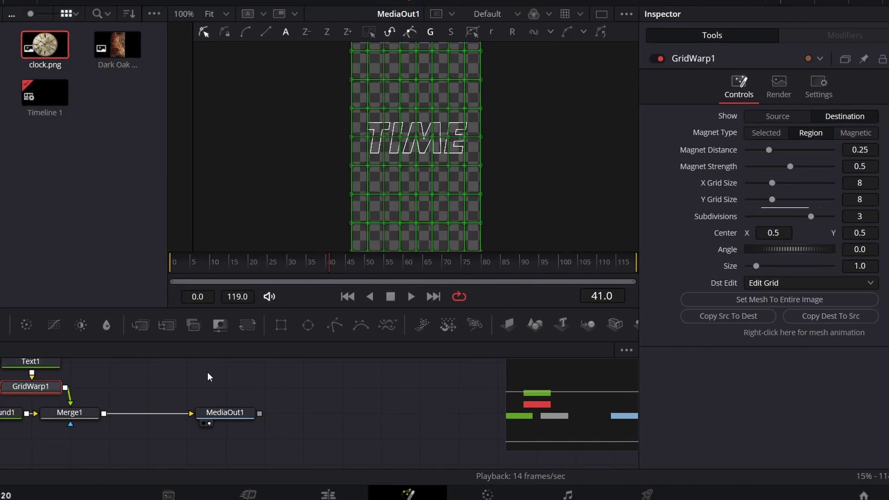
left_click(780, 133)
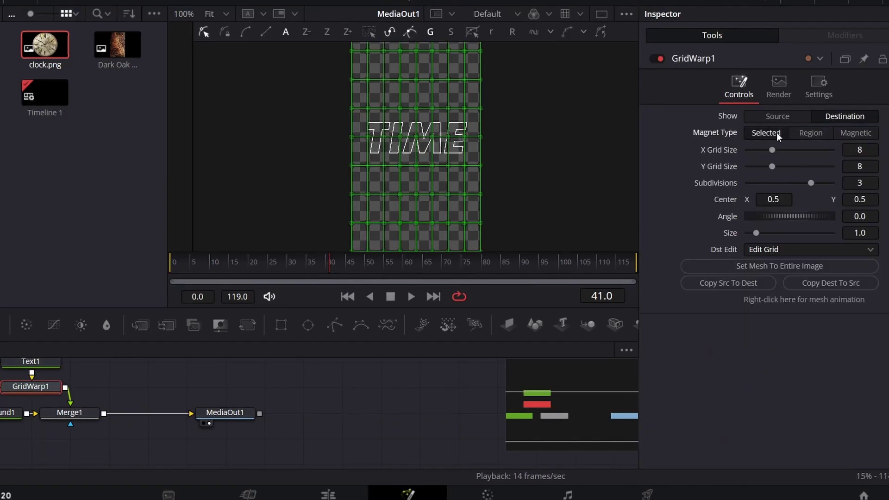
- Set the warp grid to 5 by 3 and stretch the TIME text vertically by moving its middle grid rows apart
left_click_drag(772, 149, 755, 169)
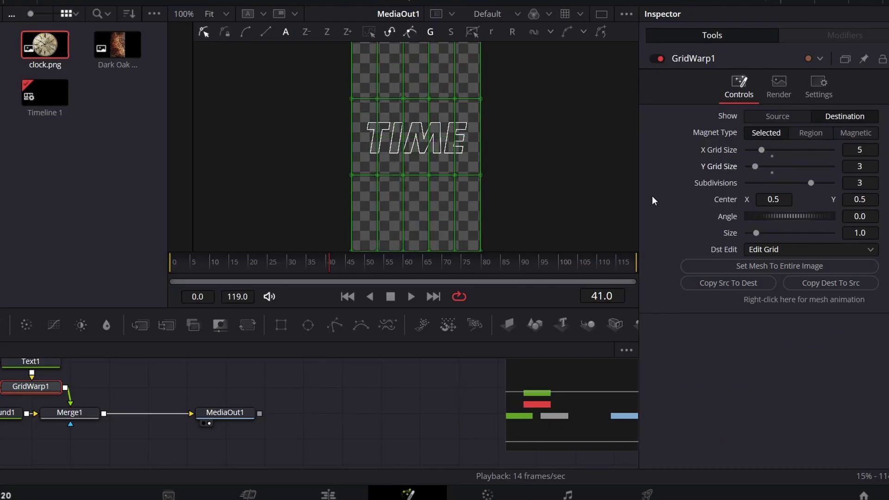
scroll(371, 123, "down", 1)
left_click_drag(312, 88, 451, 65)
left_click_drag(312, 143, 519, 197)
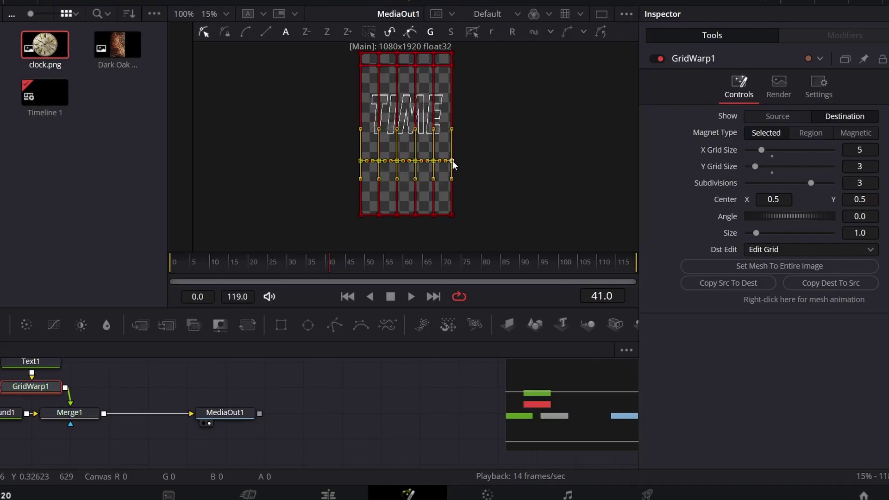
left_click_drag(452, 161, 451, 194)
left_click(358, 450)
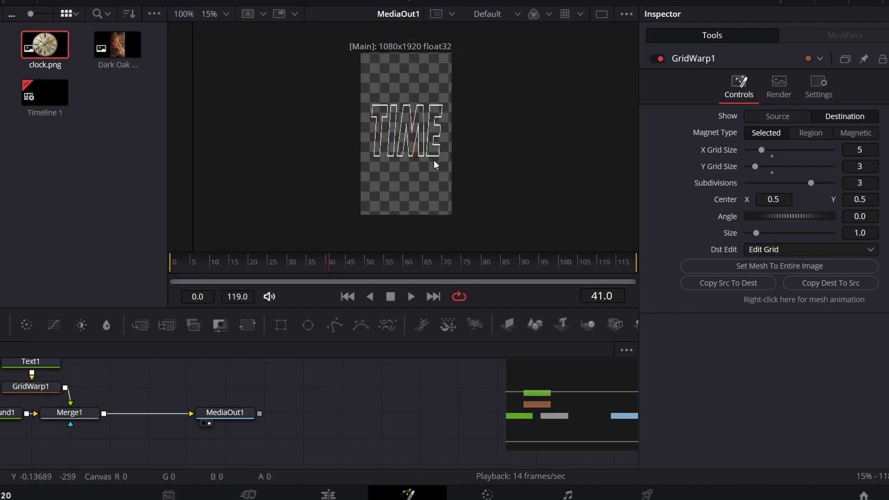
scroll(435, 164, "up", 2)
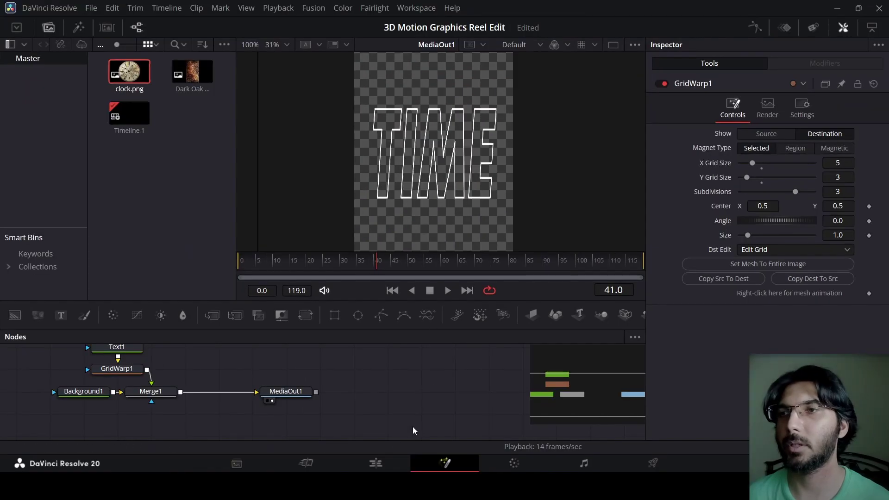
- Check the stretched text behind the clock on the Edit page, and reopen the V2 text composition in Fusion
left_click(376, 463)
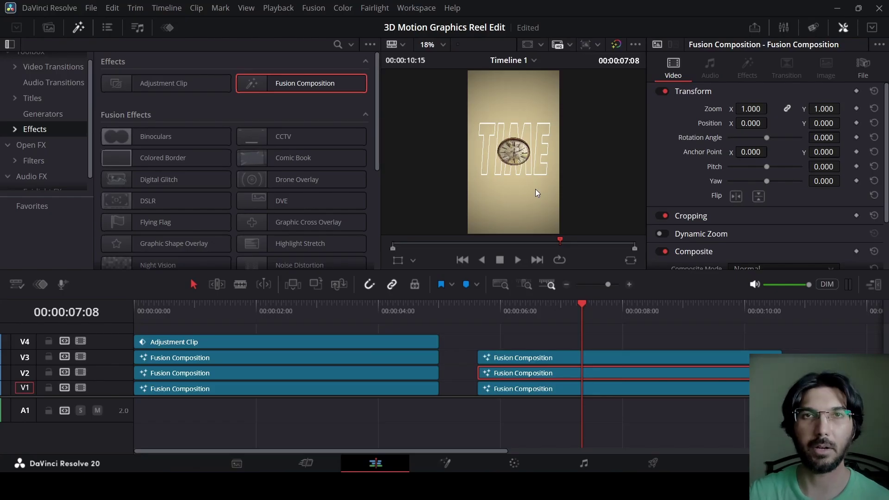
right_click(573, 368)
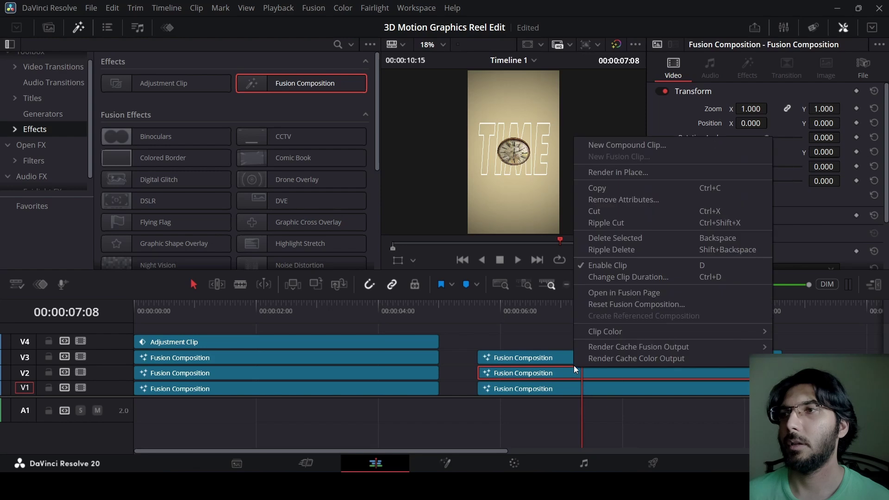
left_click(620, 293)
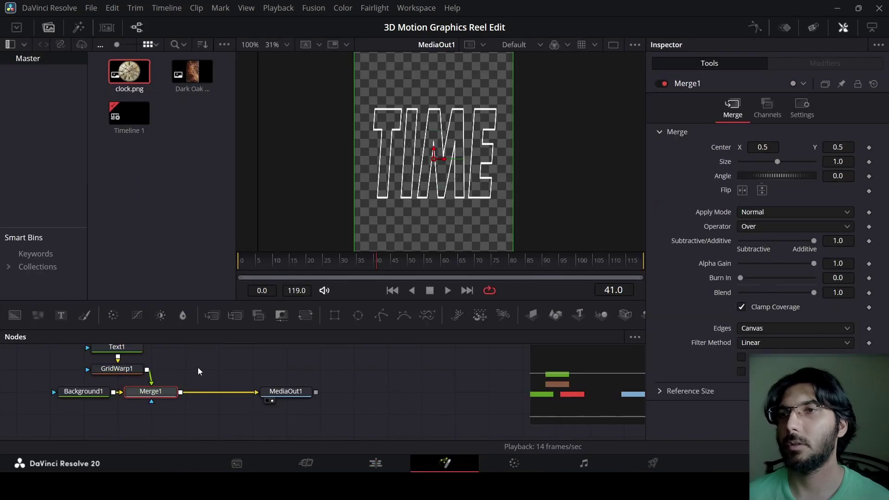
- Line up Text1 and GridWarp1 above Merge1, and add a Follower modifier to Text1's TIME text
left_click(116, 369)
mouse_move(54, 378)
left_mouse_down()
mouse_move(96, 371)
mouse_move(99, 344)
mouse_move(151, 347)
left_mouse_up()
scroll(160, 348, "up", 2)
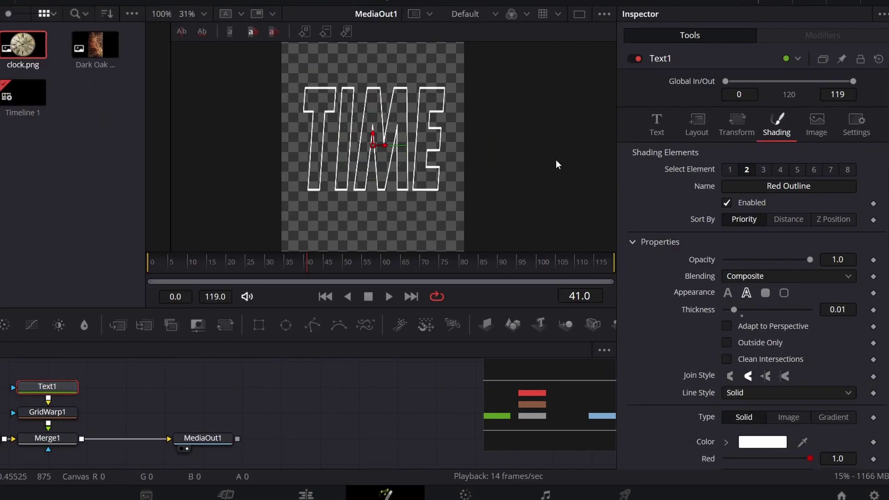
left_click(682, 149)
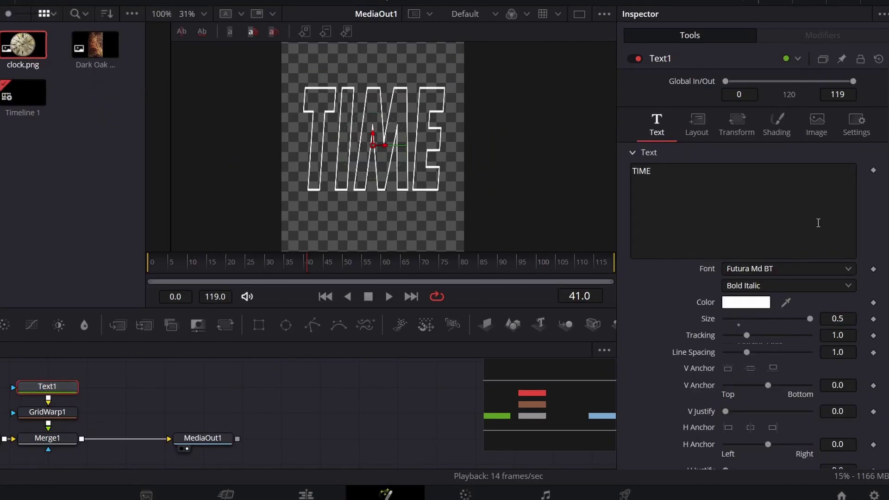
right_click(677, 183)
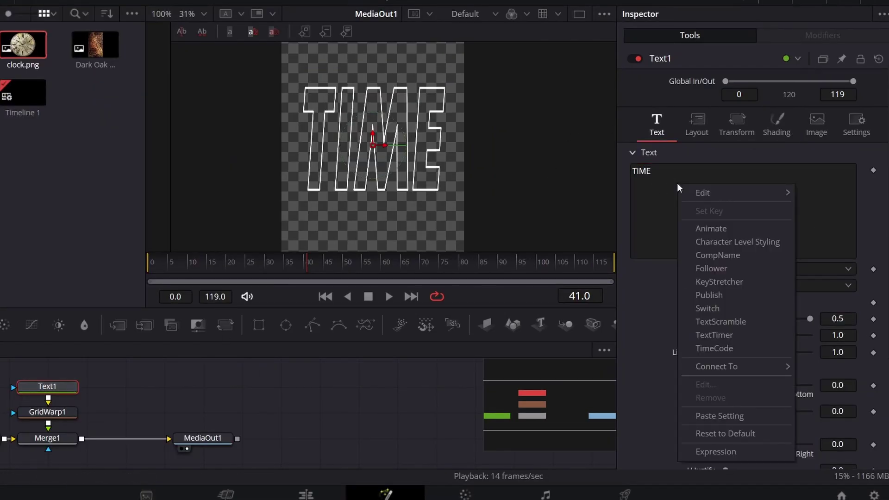
left_click(721, 268)
left_click(818, 36)
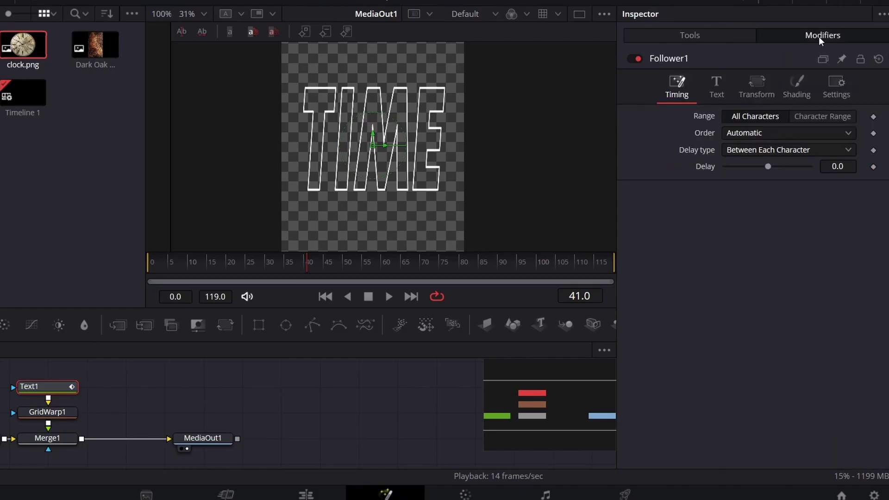
- Set the Follower's delay to 5.0 between each character and its order to Completely Random
left_click(839, 165)
type("5")
key("Return")
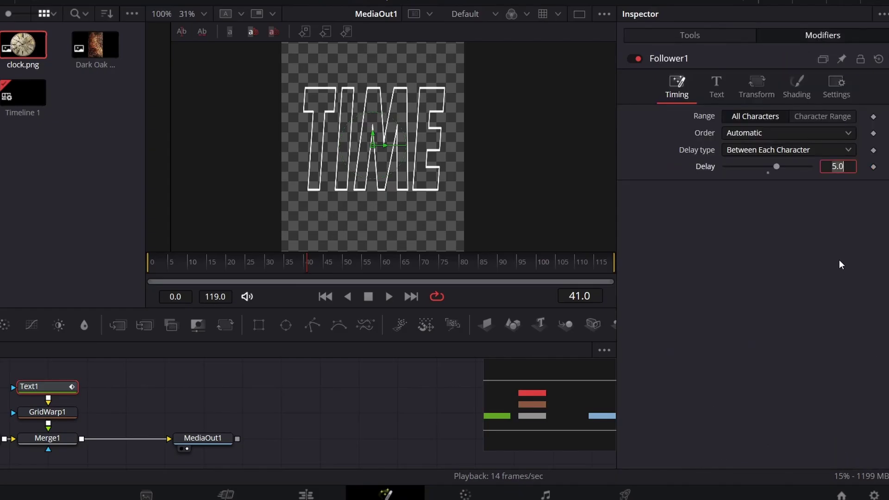
left_click(751, 137)
left_click(772, 239)
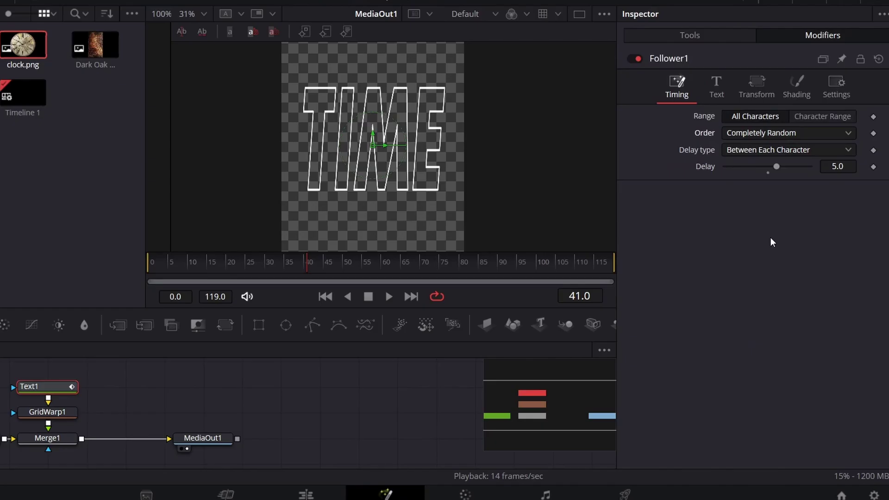
left_click(760, 148)
left_click(771, 148)
- Try to animate the opacity of the Follower's White Solid Fill element with a keyframe at frame 20
left_click(793, 92)
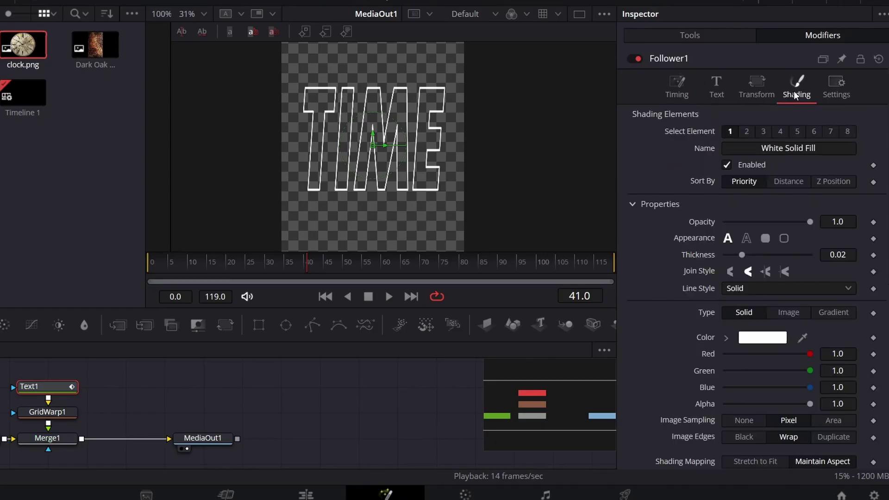
mouse_move(185, 267)
left_mouse_down()
mouse_move(174, 271)
mouse_move(194, 278)
left_mouse_up()
left_click(873, 222)
key("Home")
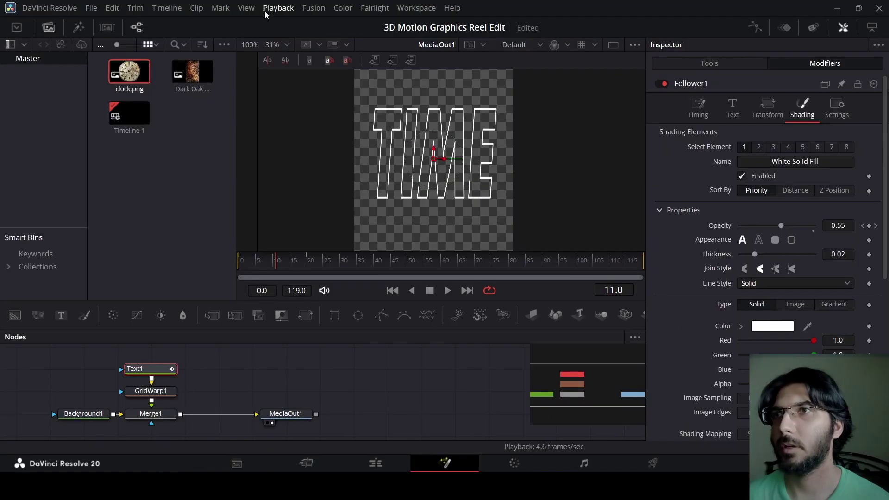
- Set the timeline playback resolution to Quarter
left_click(280, 8)
mouse_move(376, 48)
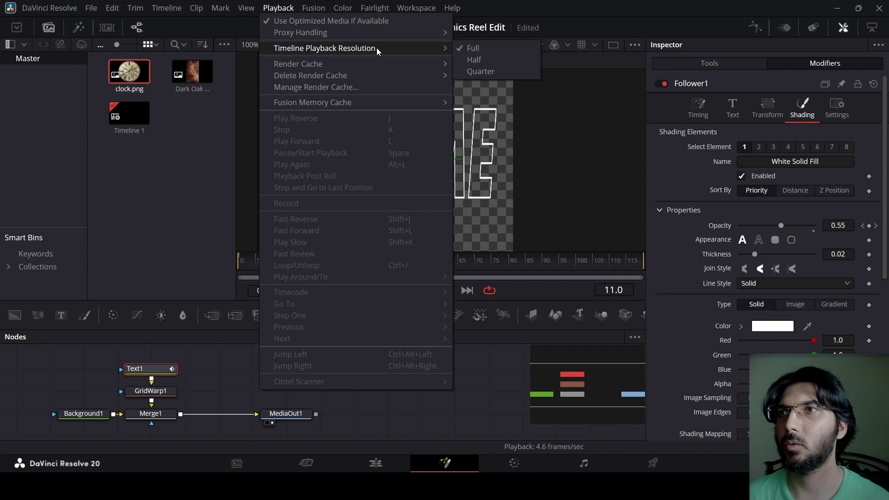
left_click(476, 71)
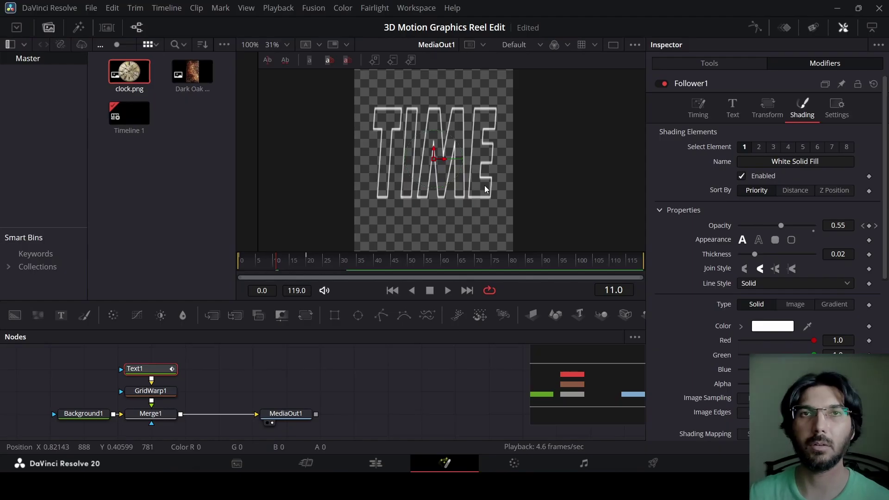
- Remove the White Solid Fill's opacity keyframe at frame 20 and set the Follower's element 2, Red Outline, to white
left_click(308, 262)
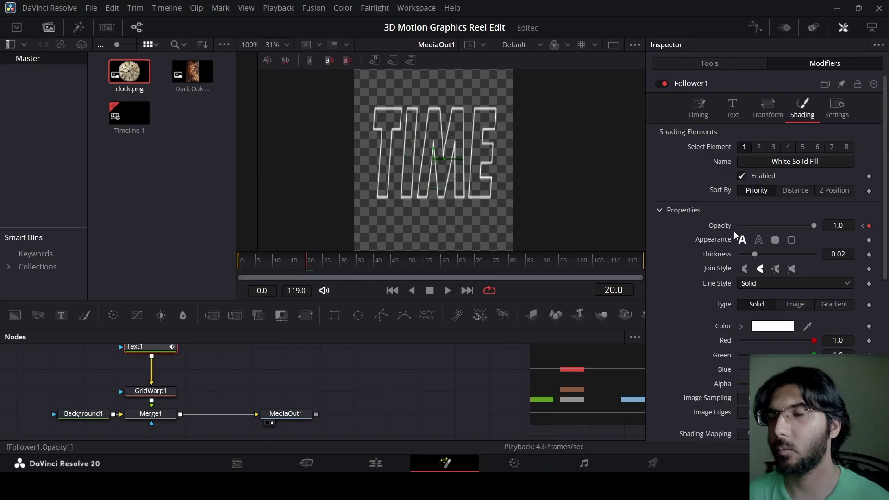
left_click(869, 226)
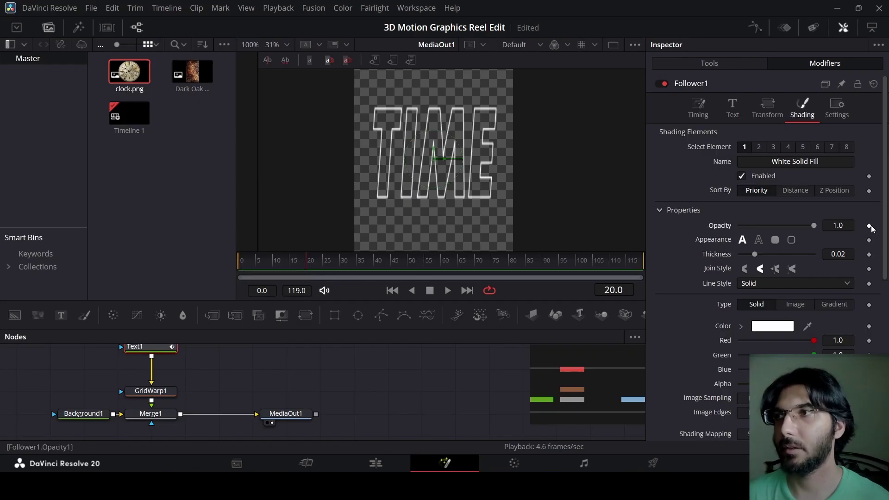
left_click(758, 148)
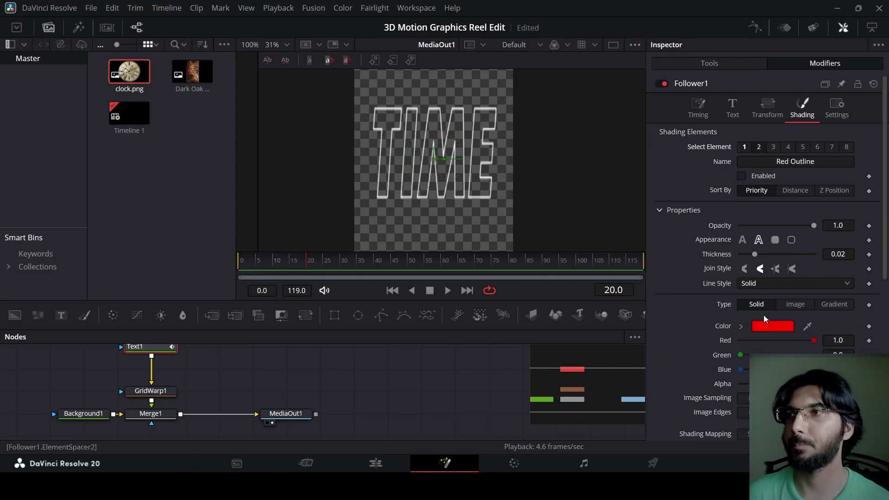
left_click(741, 326)
left_click(745, 337)
left_click(741, 326)
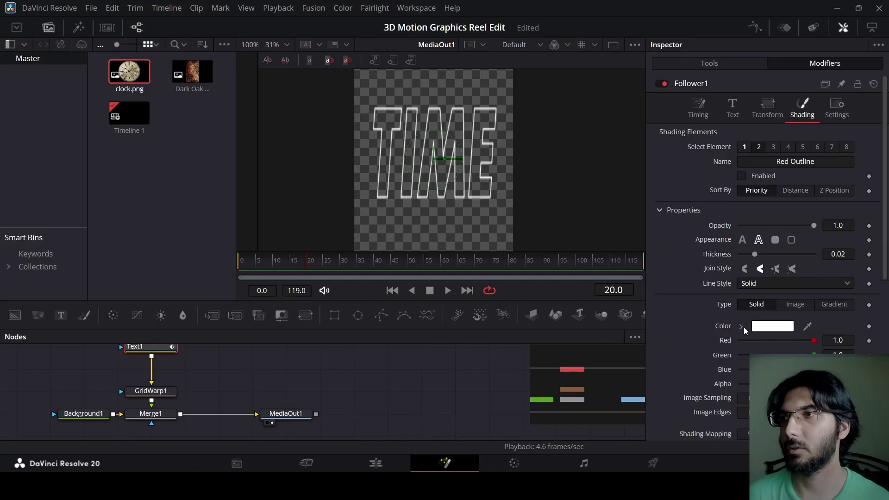
- Keyframe the Follower outline's opacity at 1.0 on frame 20 and at its minimum on frame 0, and play the letter fade-in
left_click(868, 225)
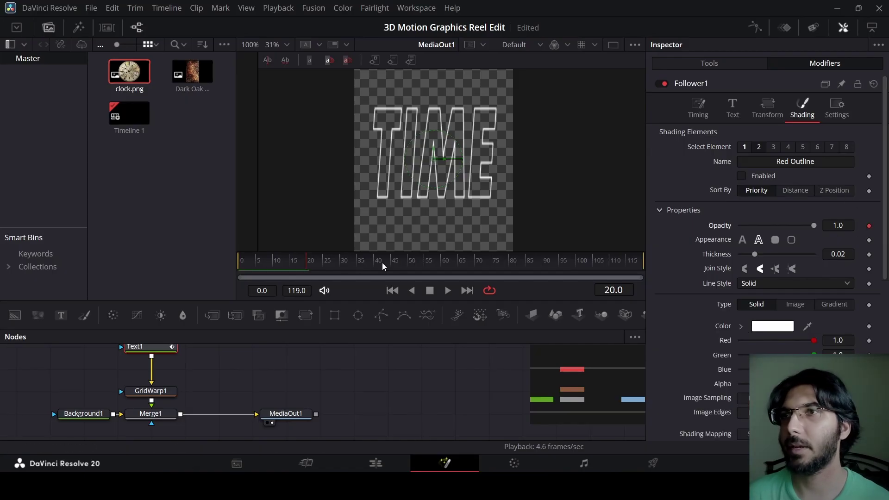
left_click_drag(307, 269, 220, 271)
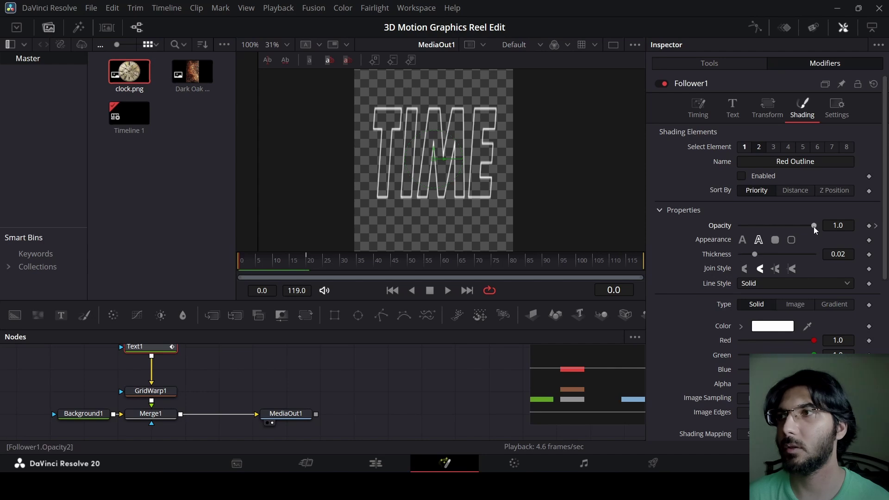
left_click_drag(813, 225, 693, 237)
left_click(698, 108)
left_click(709, 63)
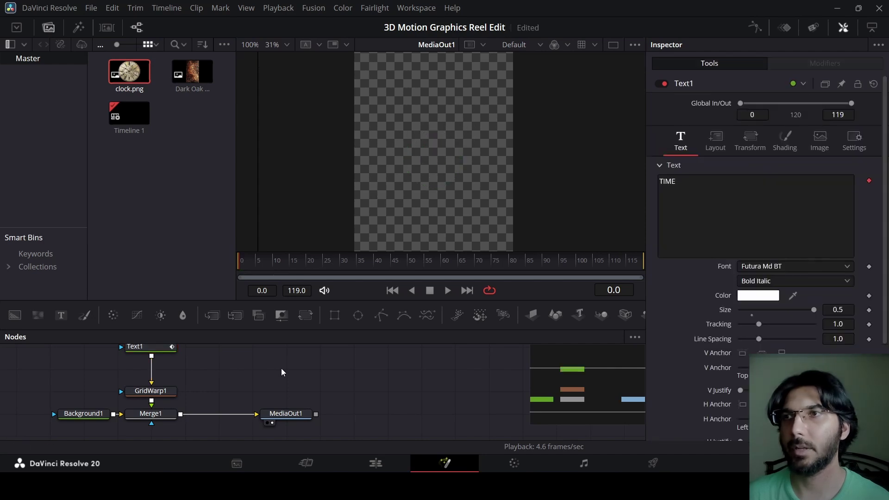
key("space")
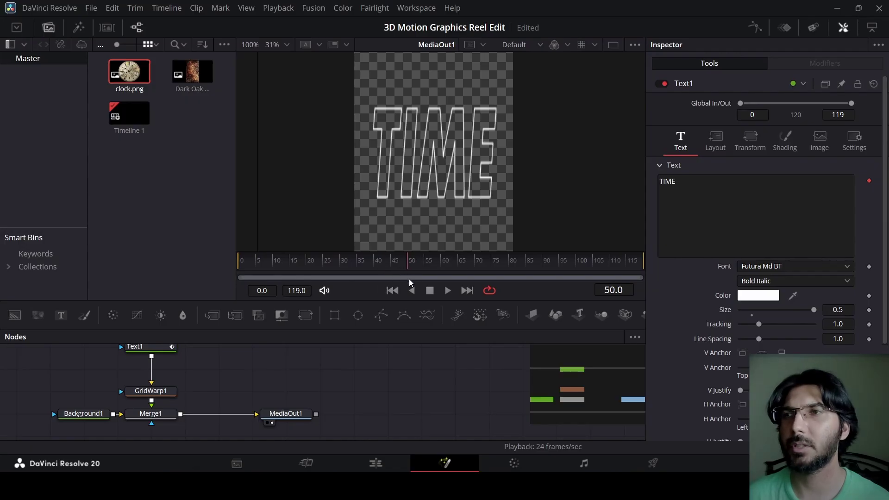
- Keyframe Text1's Center Z at 0.0 on frame 50 and at -2.34 on frame 60, and play the exit animation
left_click(715, 139)
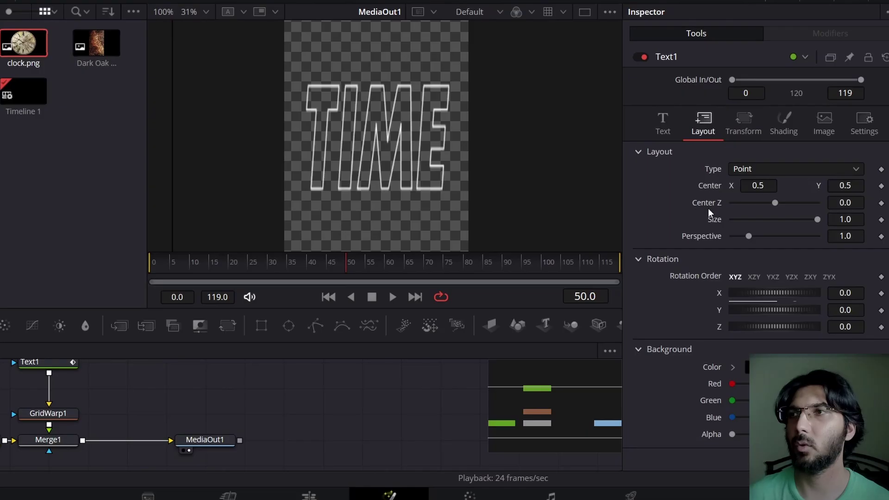
left_click(881, 204)
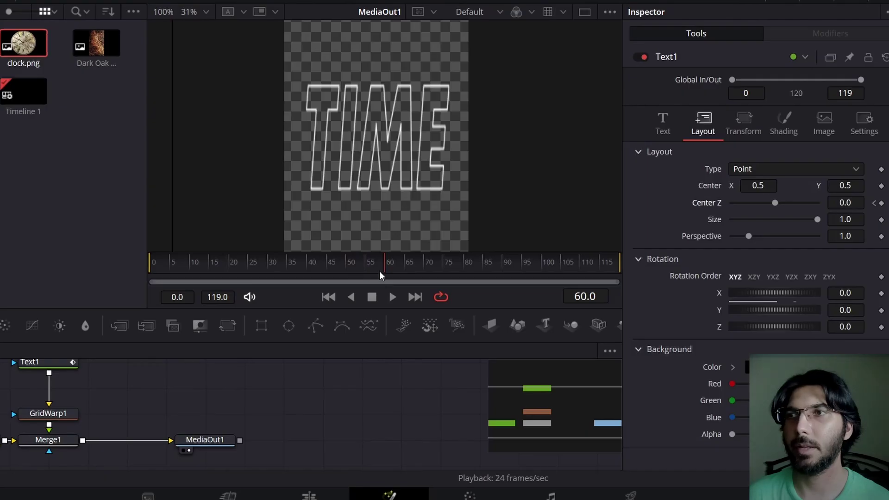
left_click_drag(776, 202, 758, 211)
left_click(287, 264)
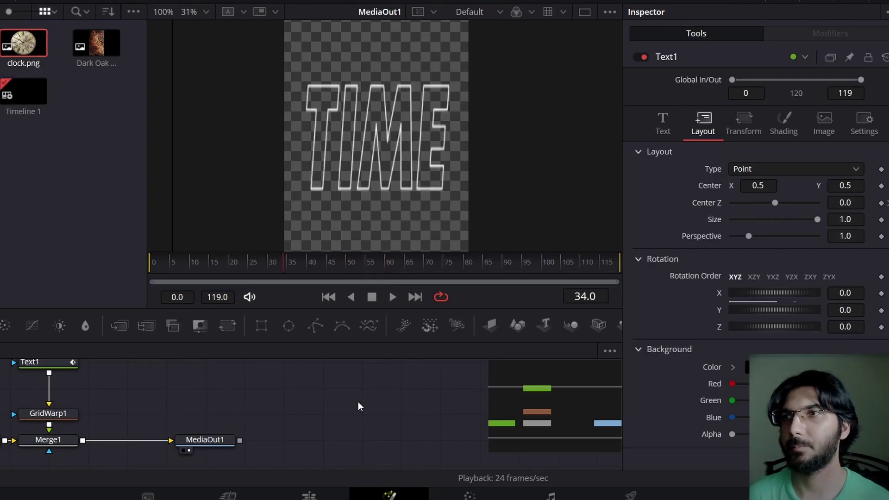
key("space")
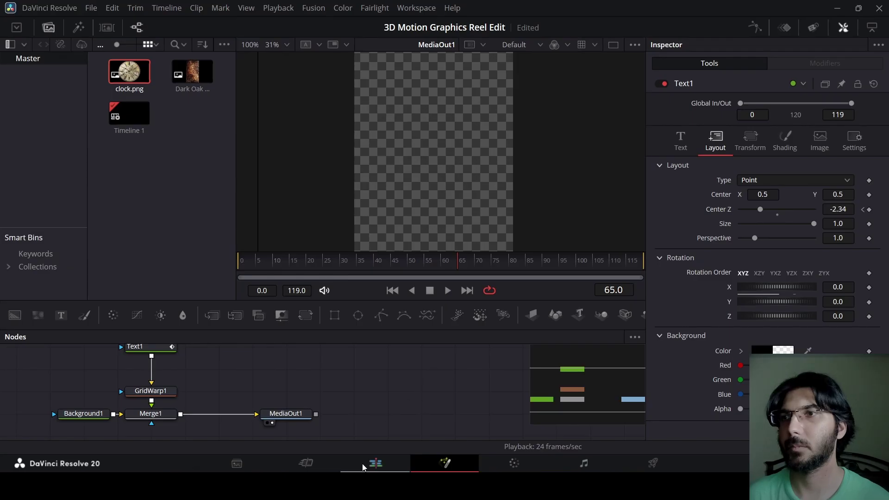
- Play the text animation together with the clock on the Edit page, and reopen the V2 composition in Fusion
left_click(372, 463)
left_click(535, 320)
key("space")
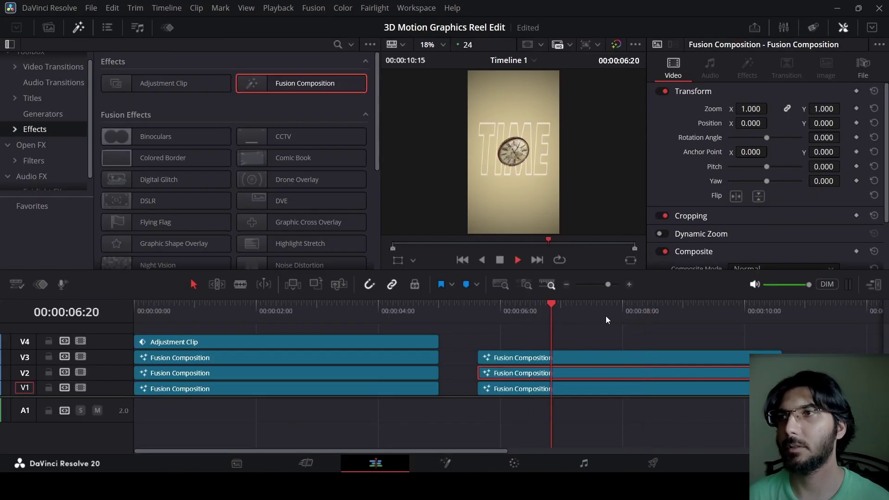
key("space")
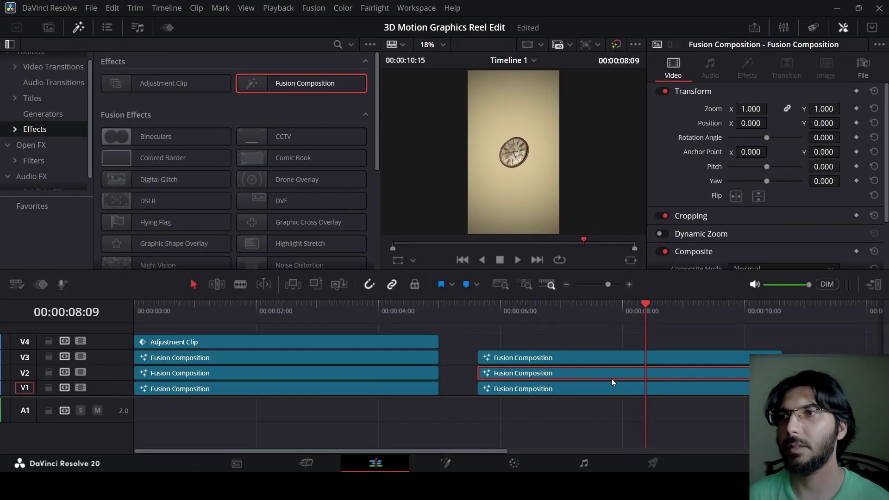
right_click(611, 378)
left_click(654, 305)
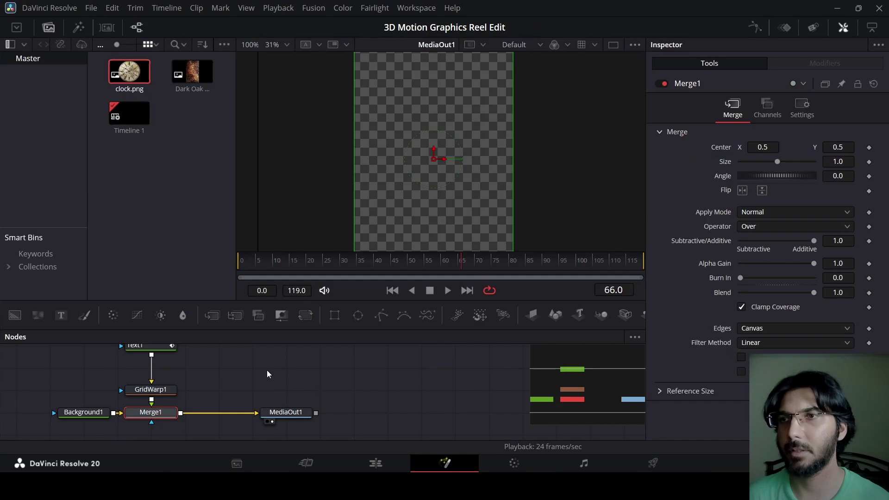
- Add a second Text+ node between Merge1 and MediaOut1, merged over the first text
left_click_drag(61, 315, 190, 414)
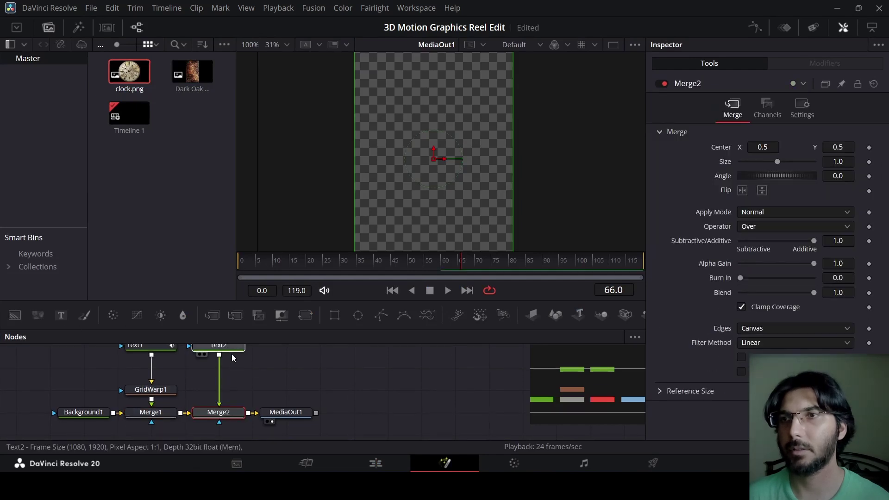
left_click(233, 352)
scroll(153, 384, "up", 2)
- Copy the Text1 node and paste its settings onto Text2
left_click(139, 369)
right_click(163, 370)
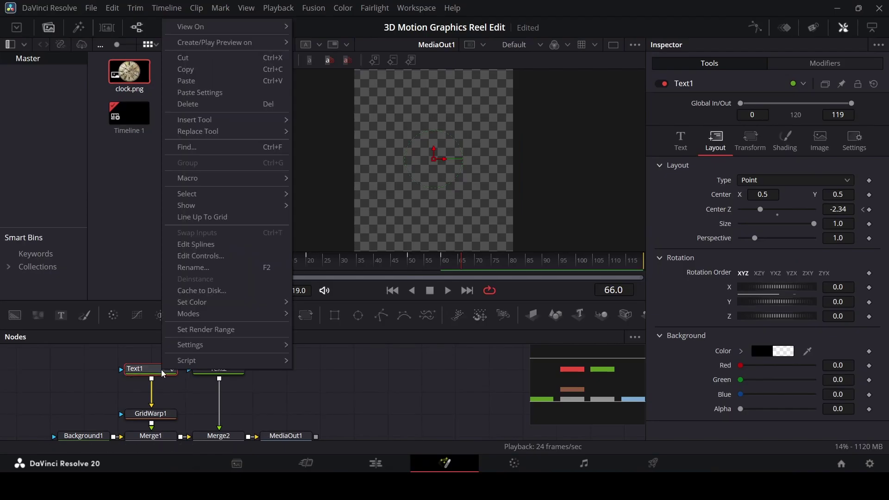
left_click(206, 75)
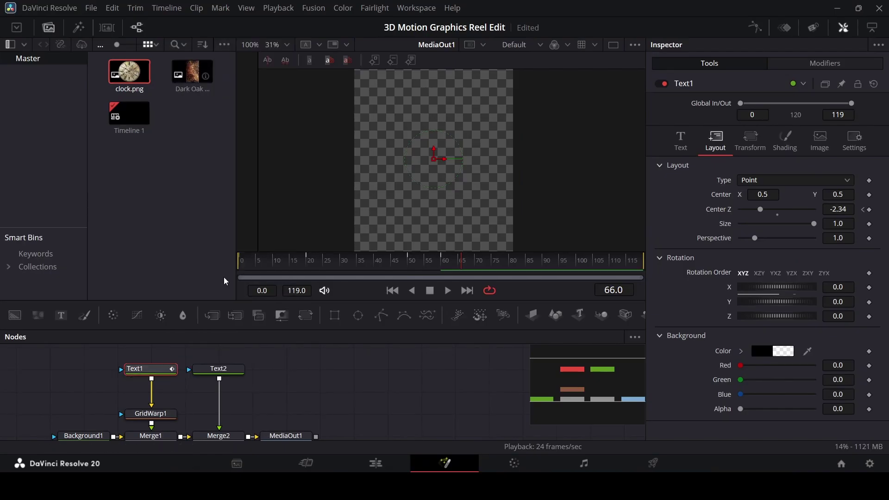
right_click(233, 369)
key("Escape")
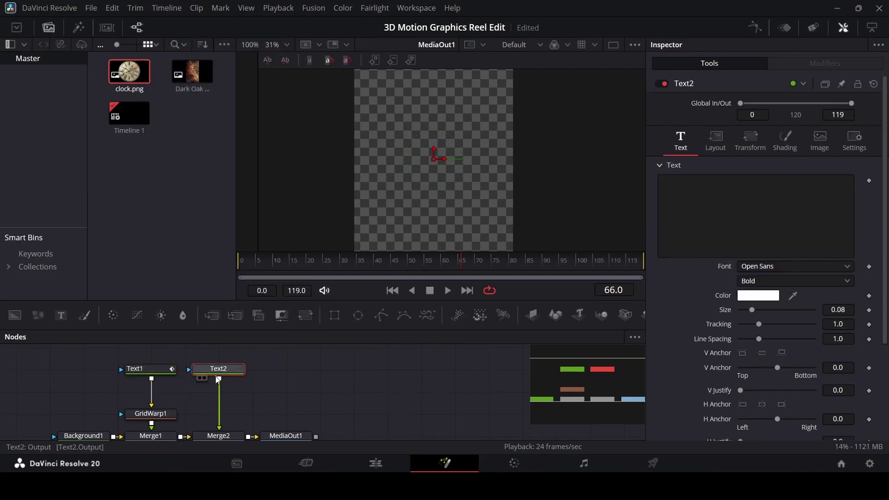
right_click(232, 370)
left_click(283, 92)
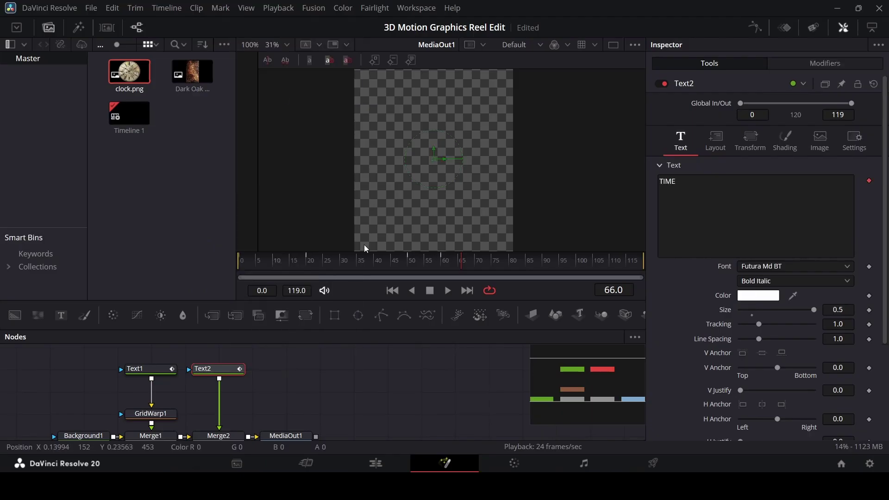
- Remove the Follower modifier from Text2's styled text
left_click_drag(284, 259, 388, 260)
right_click(739, 202)
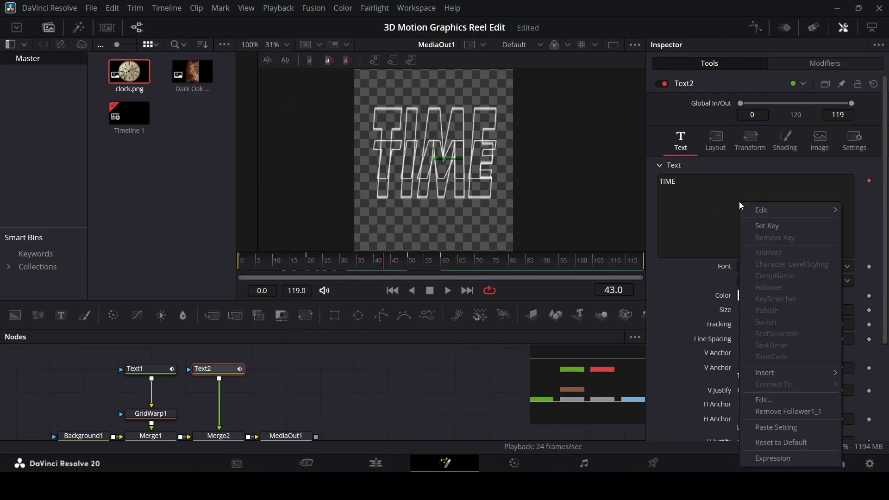
key("Escape")
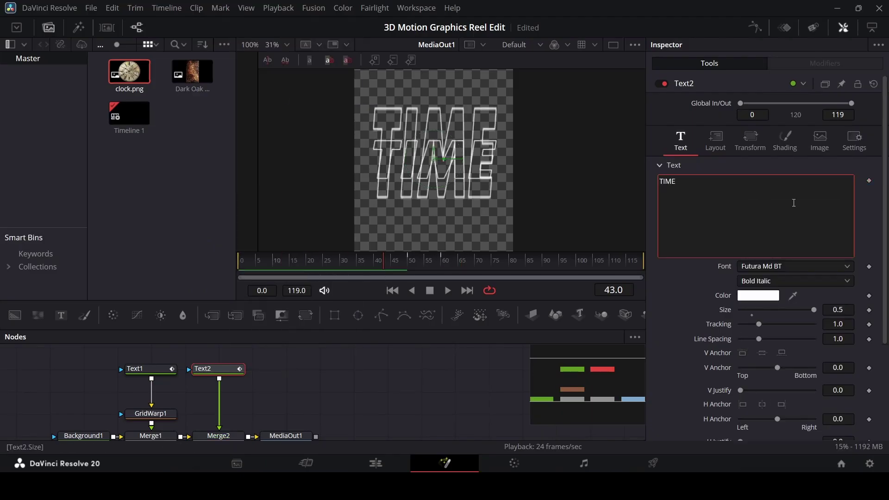
mouse_move(447, 276)
left_mouse_down()
mouse_move(409, 281)
mouse_move(432, 280)
left_mouse_up()
- Remove Text2's Center Z keyframes on frames 50 and 60, and check that stretch of the animation
left_click(716, 139)
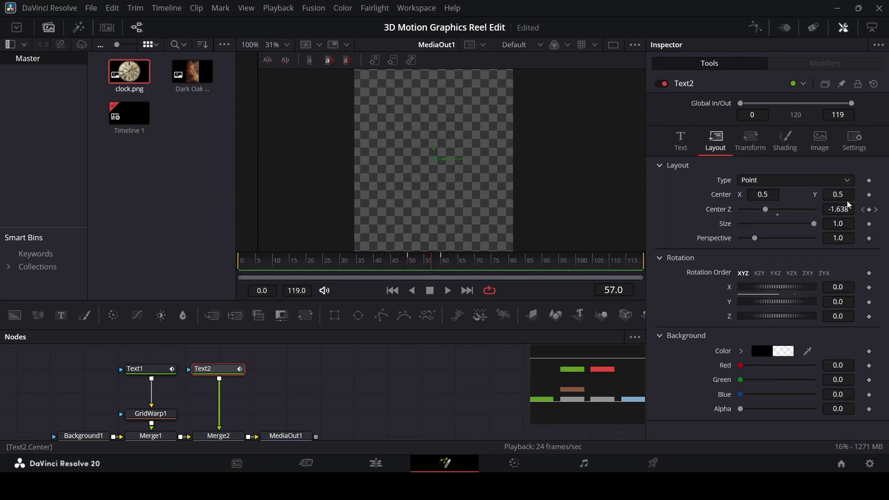
left_click(875, 210)
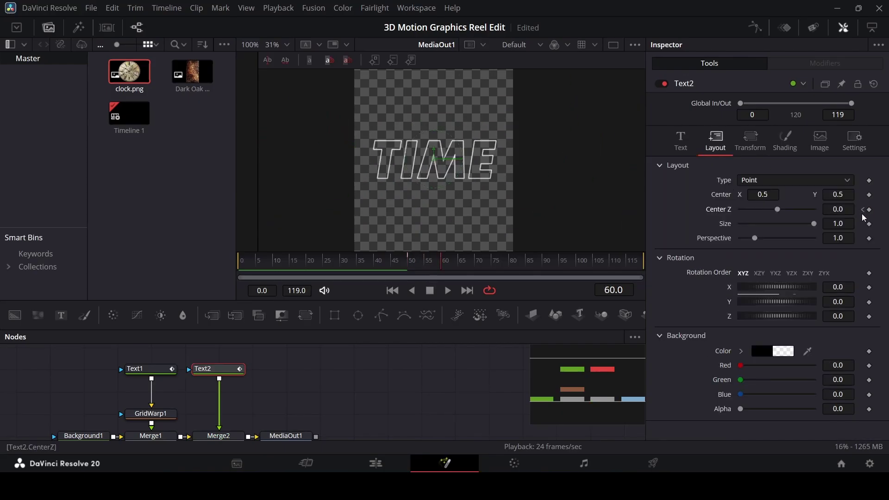
left_click(279, 270)
left_click_drag(279, 270, 412, 281)
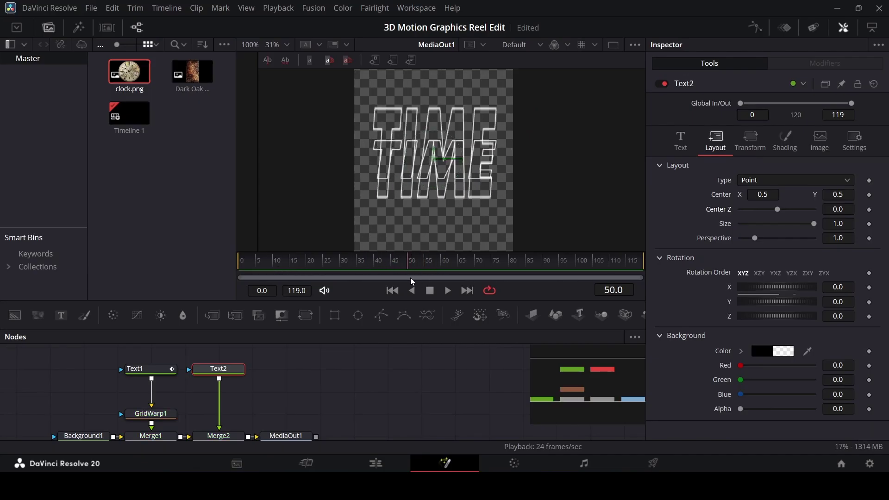
left_click(447, 288)
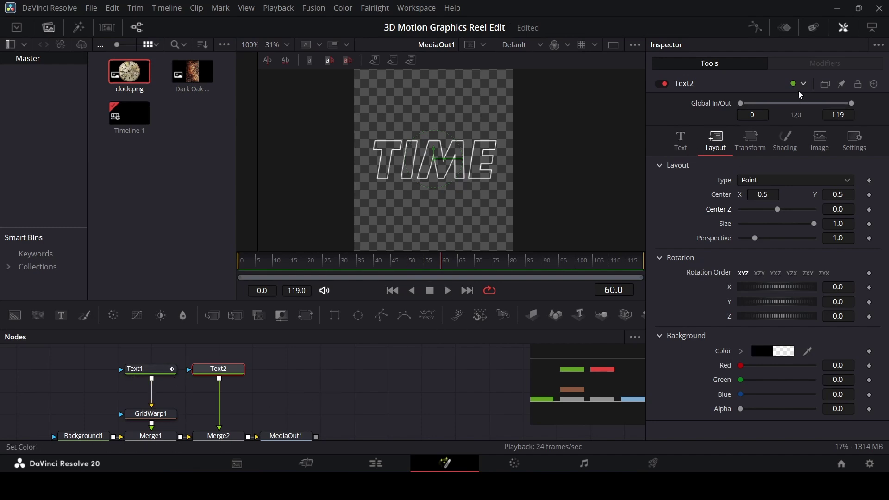
- Disable Text2's Red Outline shading element and enable the White Solid Fill element
left_click(678, 148)
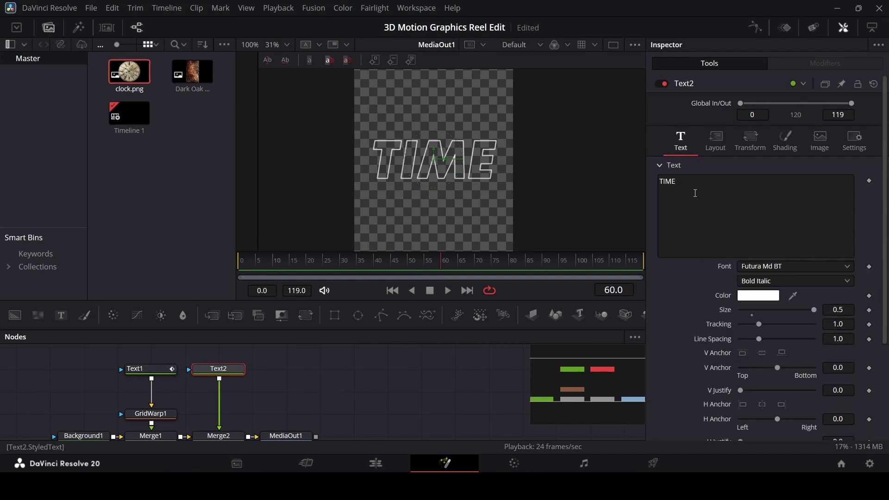
left_click(785, 141)
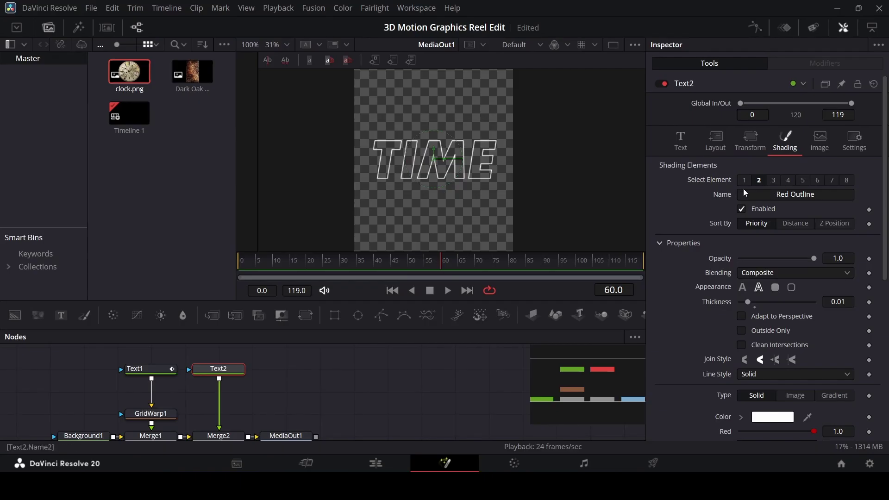
left_click(741, 208)
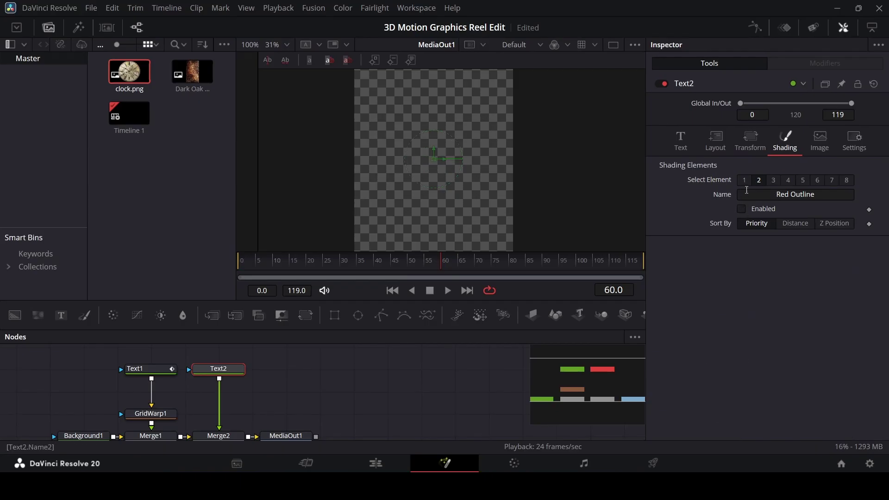
left_click(744, 180)
left_click(741, 208)
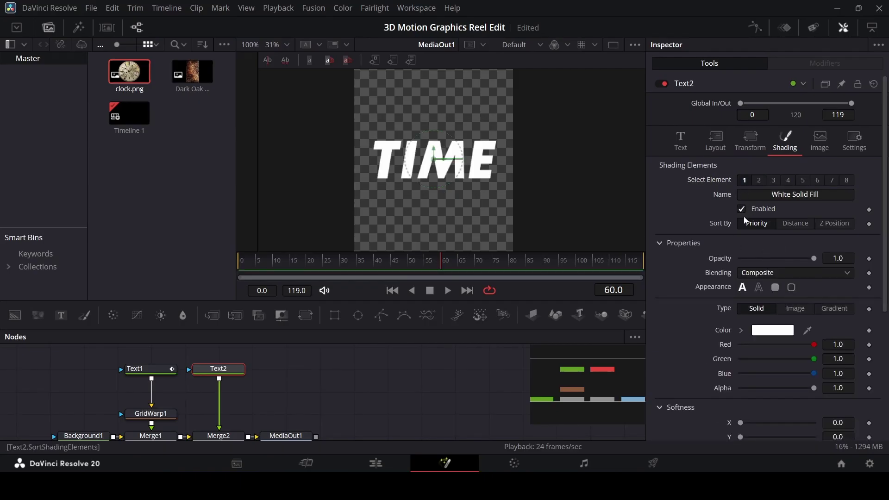
- Replace Text2's wording with EVERY and SECOND on two lines, at size 0.3189, tracking 0.976 and line spacing 1.449
left_click(691, 155)
left_click(676, 182)
key("ctrl+a")
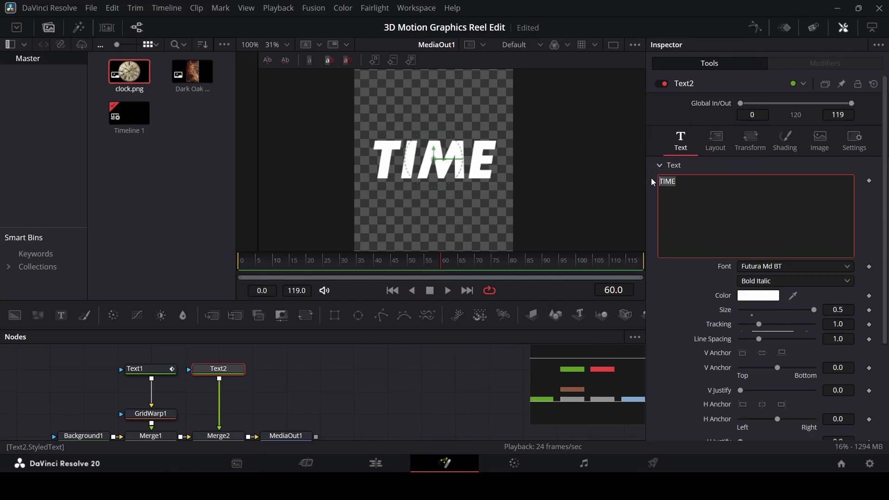
type("EVERY")
key("Return")
type("SECIBD")
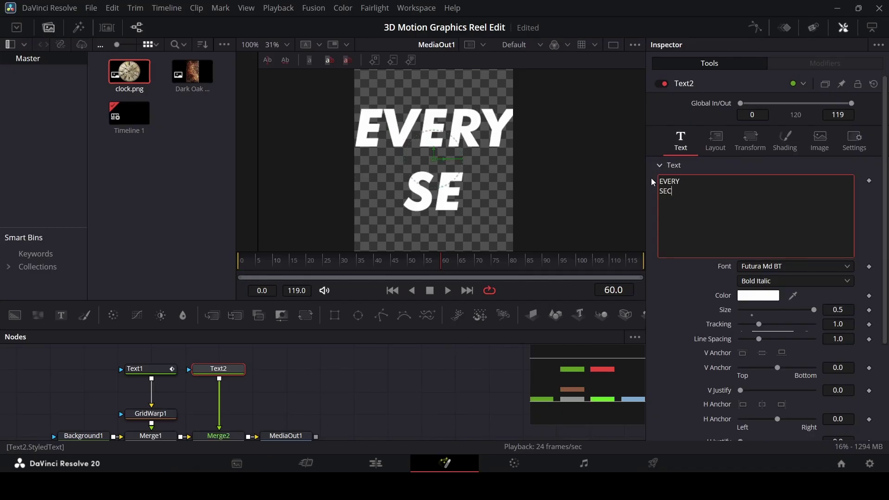
key("BackSpace")
key("BackSpace")
key("BackSpace")
type("OND")
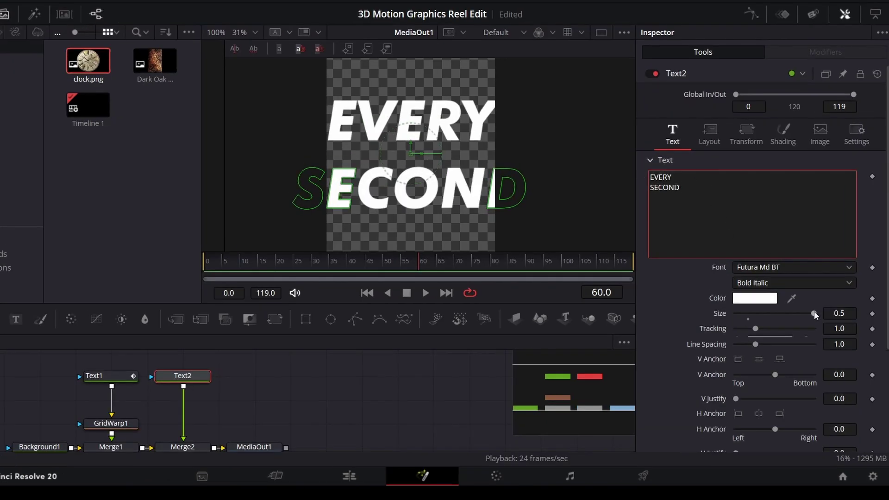
left_click_drag(814, 315, 764, 345)
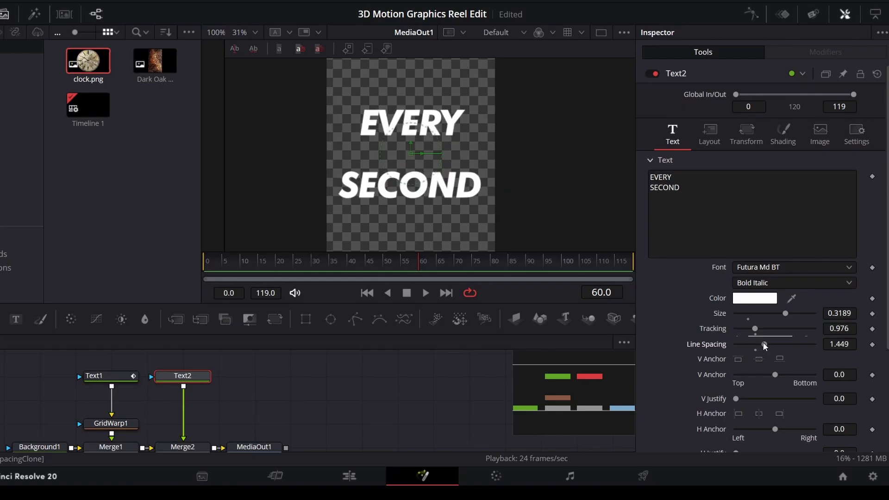
- Check the new text with the clock on the Edit page, and reopen the text composition in Fusion
left_click(349, 476)
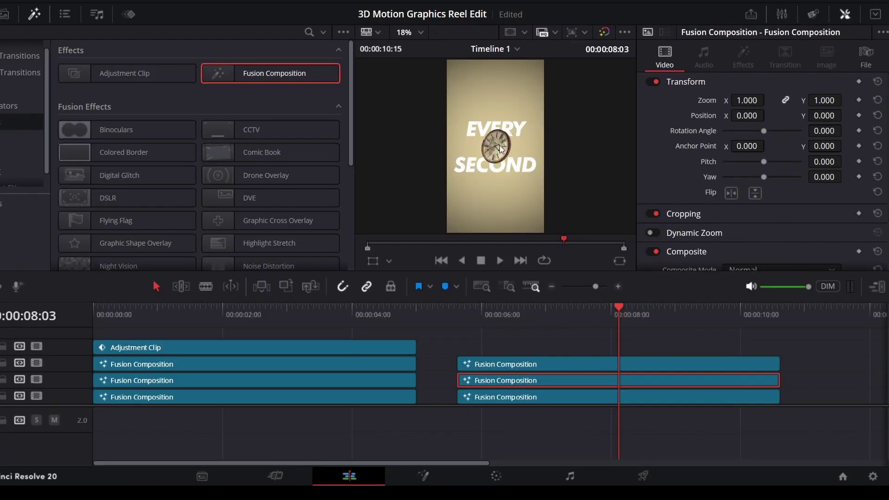
right_click(615, 384)
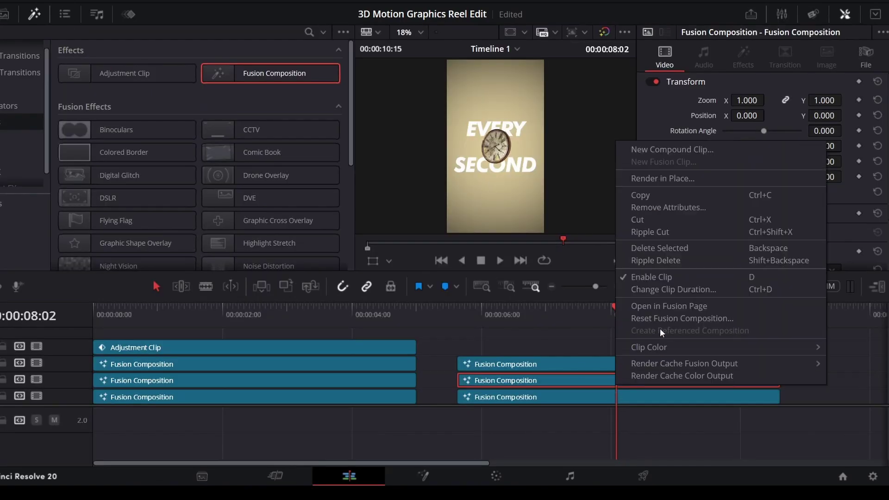
left_click(663, 308)
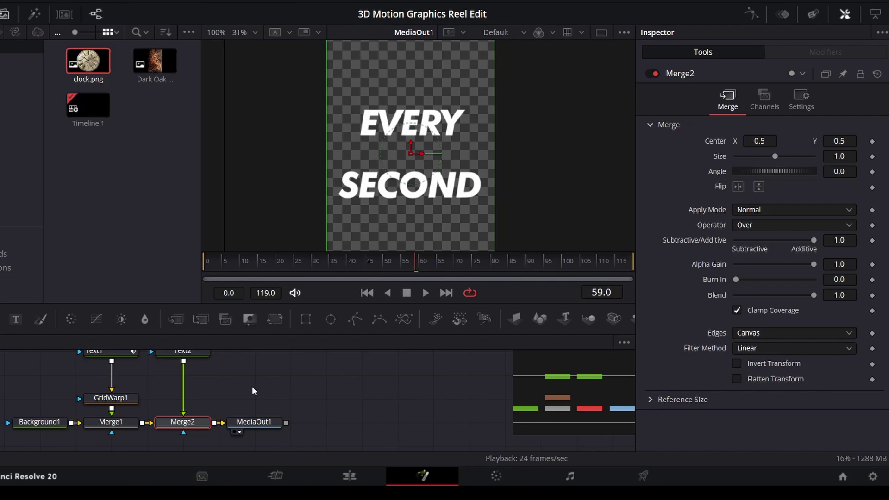
scroll(188, 354, "up", 2)
- Add a Follower modifier to Text2's styled text with a delay of 5.0 and the Completely Random order
left_click(200, 370)
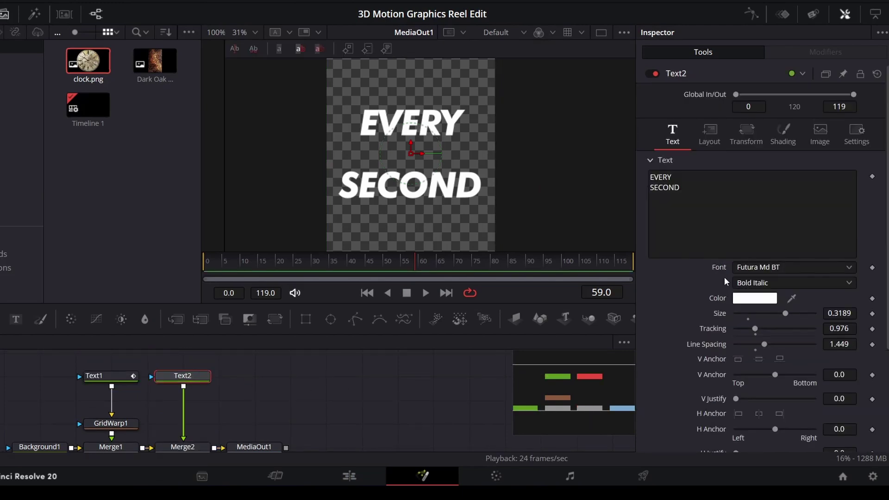
right_click(712, 202)
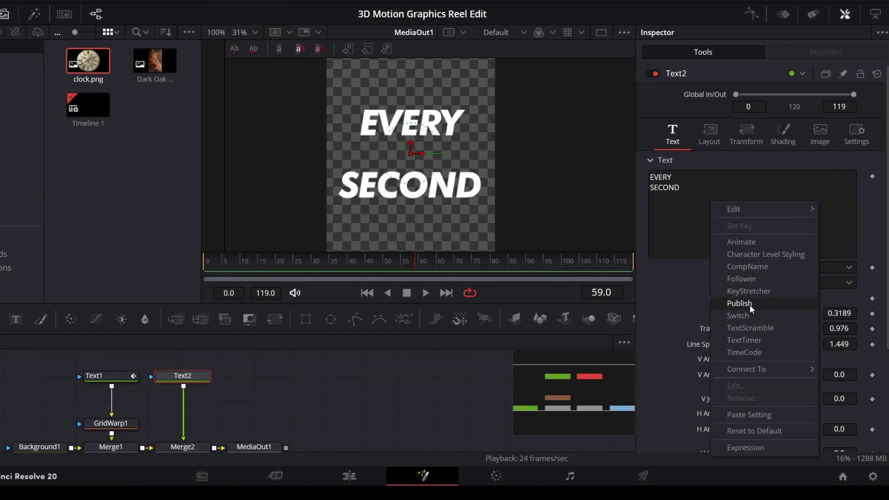
left_click(741, 278)
left_click(825, 52)
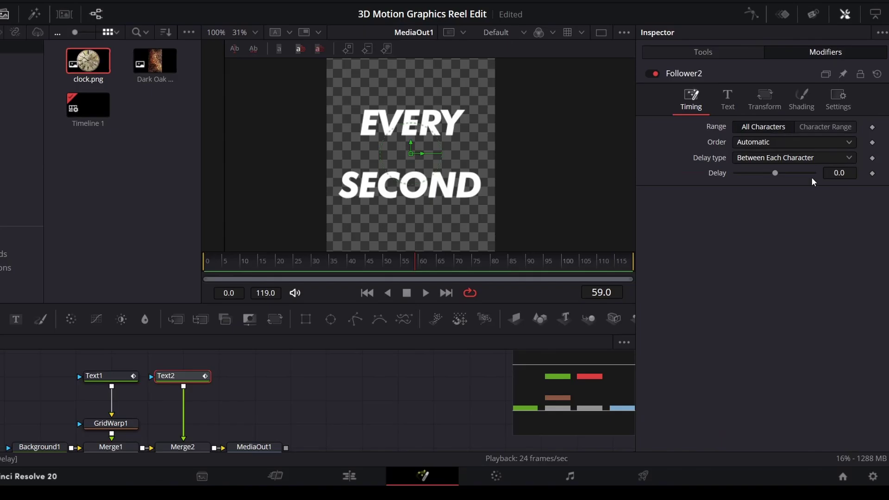
left_click(835, 174)
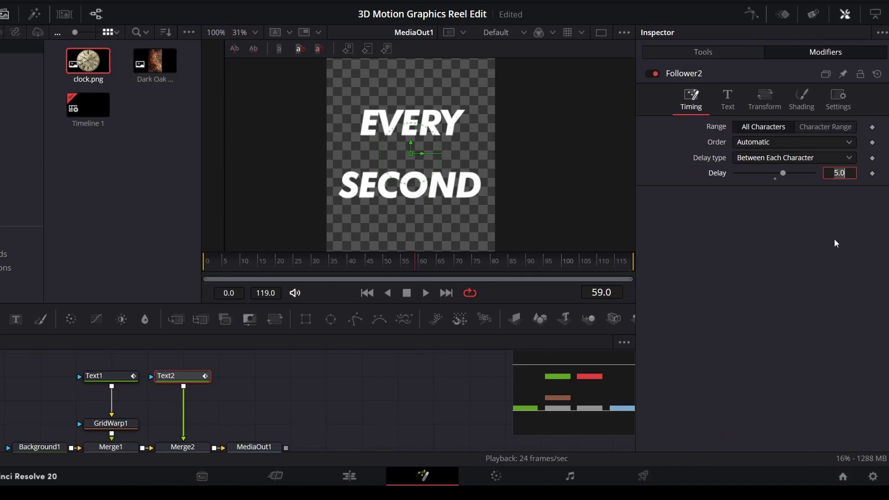
left_click(761, 142)
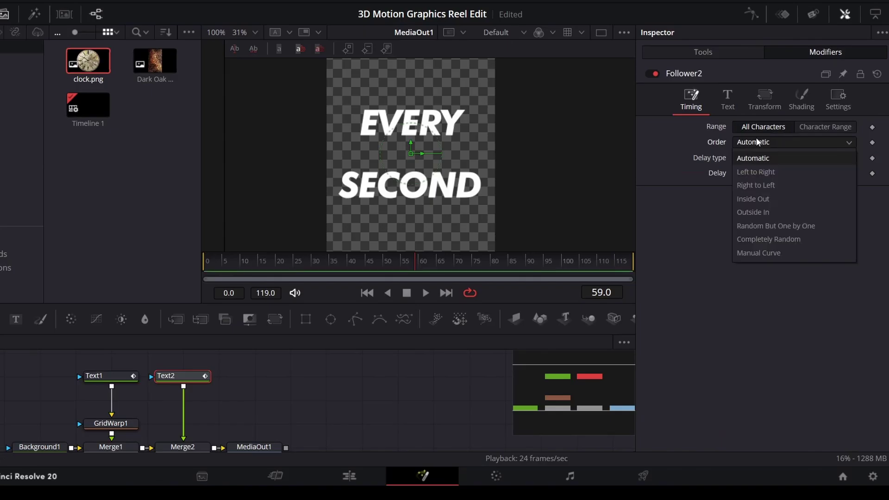
left_click(782, 239)
- Keyframe the Follower fill's opacity at 1.0 on frame 60 and 0.0 on frame 50, and play the letter fade-in
left_click(802, 97)
left_click(418, 273)
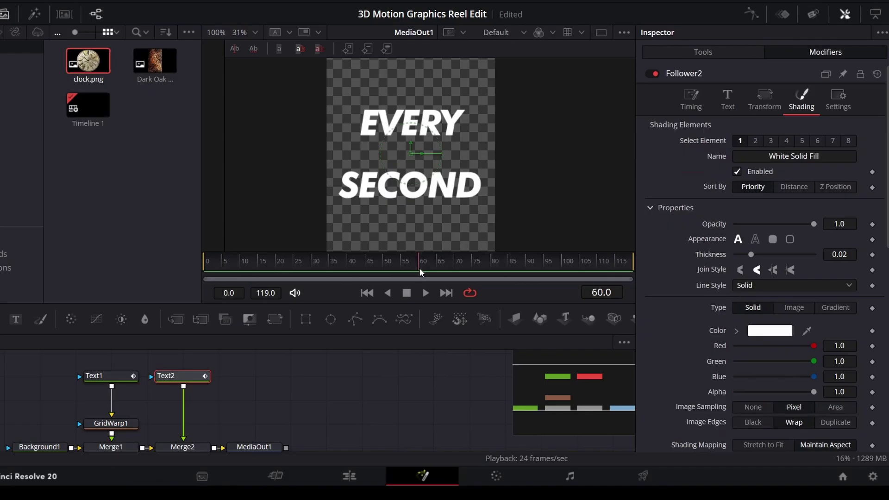
left_click(872, 224)
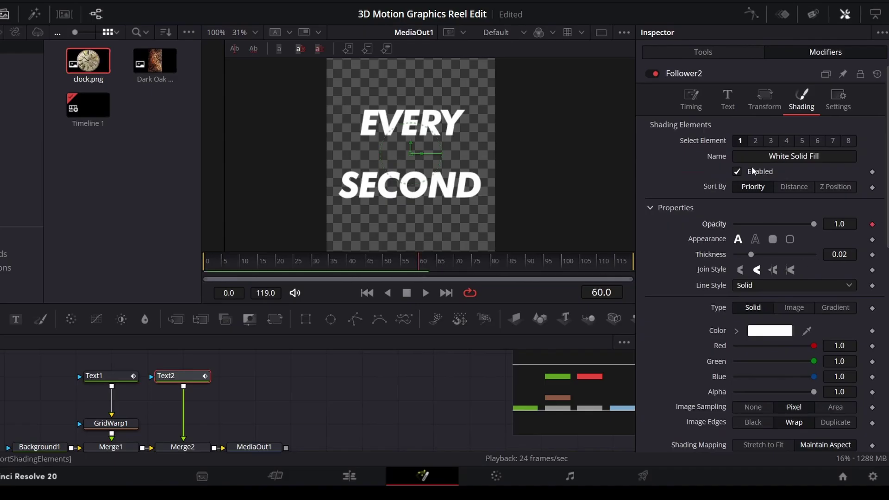
left_click(366, 273)
mouse_move(367, 277)
left_mouse_down()
mouse_move(401, 276)
mouse_move(384, 276)
left_mouse_up()
left_click_drag(814, 225, 736, 225)
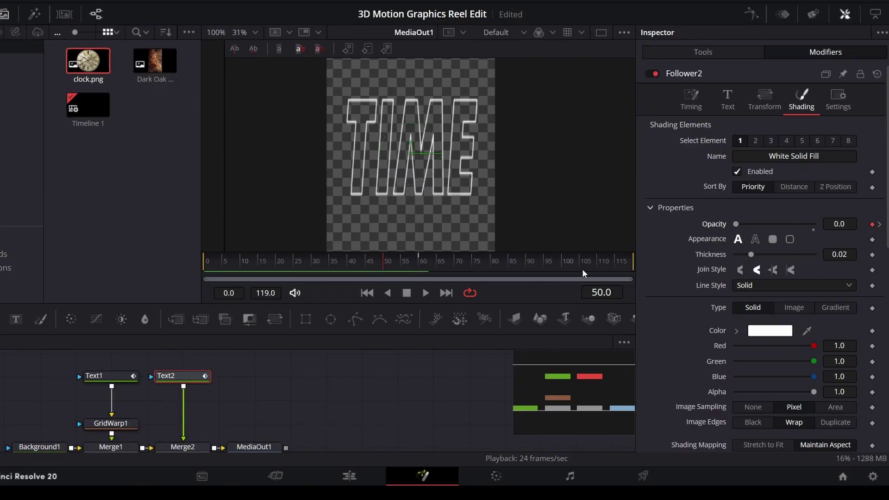
left_click(382, 395)
key("space")
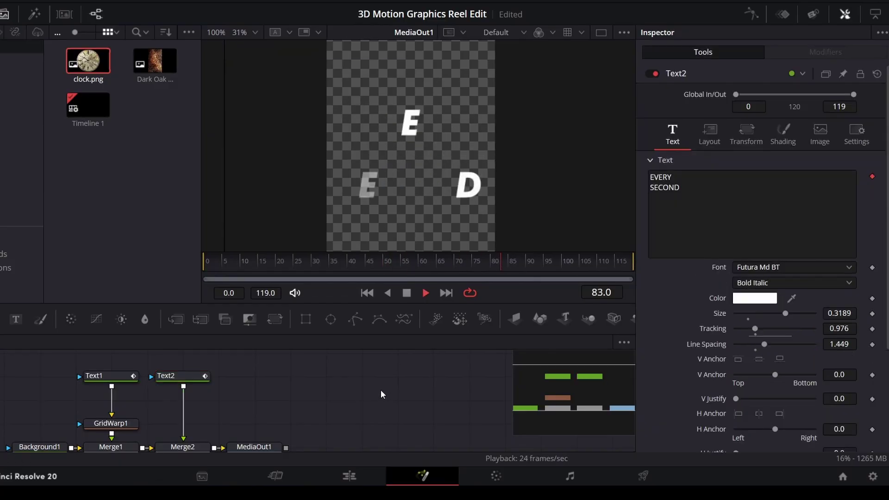
key("space")
- Set Text2's colour to red #ff0004 and scrub through the letter animation up to frame 103
left_click(754, 303)
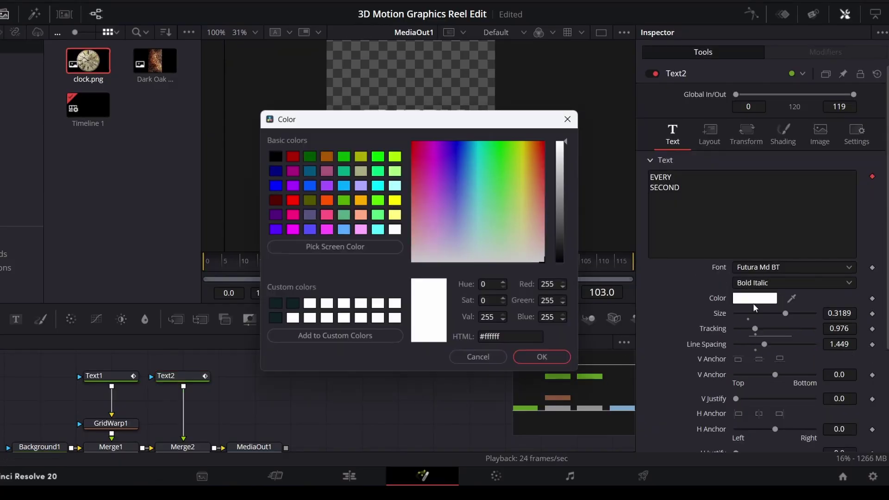
left_click(512, 159)
left_click(413, 141)
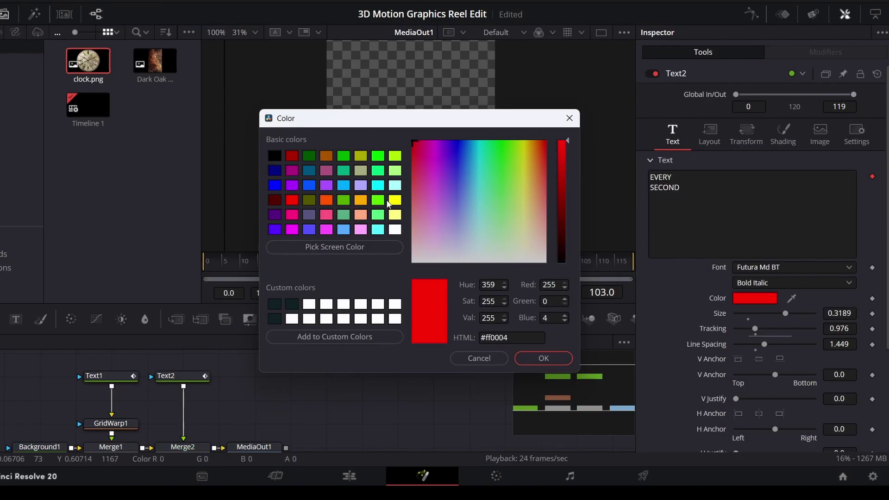
left_click(543, 357)
left_click_drag(363, 265, 574, 268)
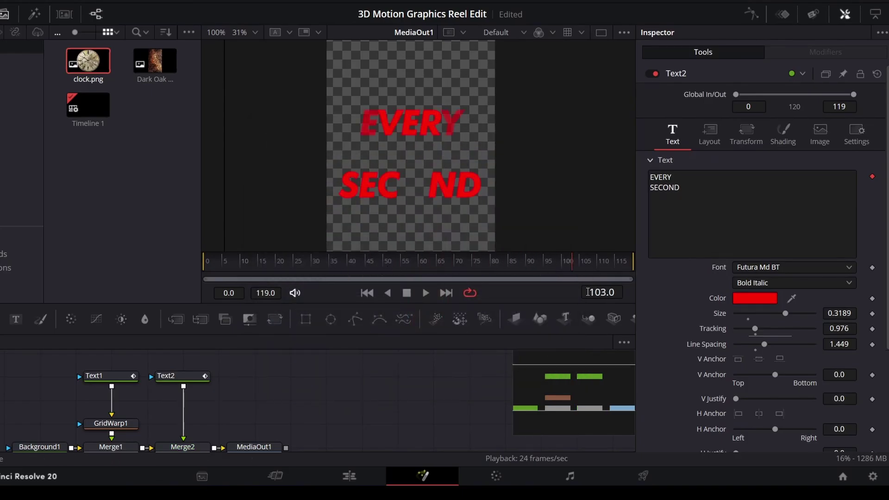
- Set the delay of Text2's Follower modifier to 1.0 and play the EVERY SECOND letter fade-in
left_click(202, 378)
left_click(825, 51)
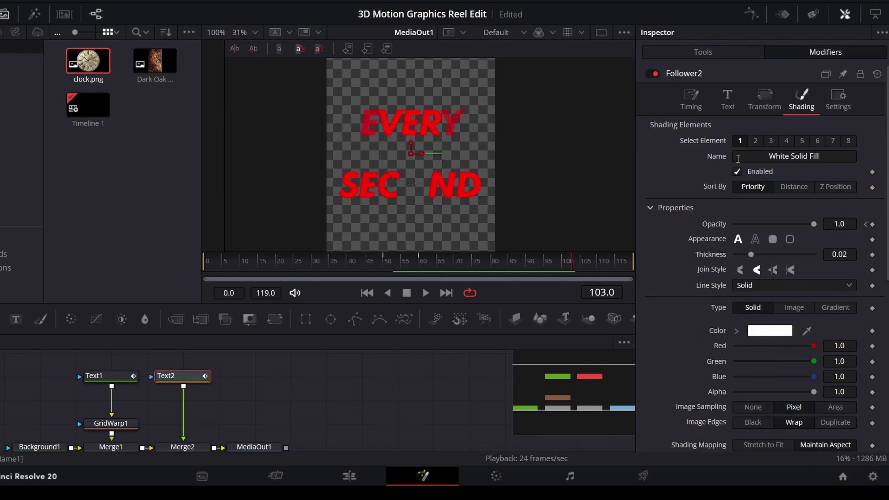
left_click(702, 106)
left_click(839, 173)
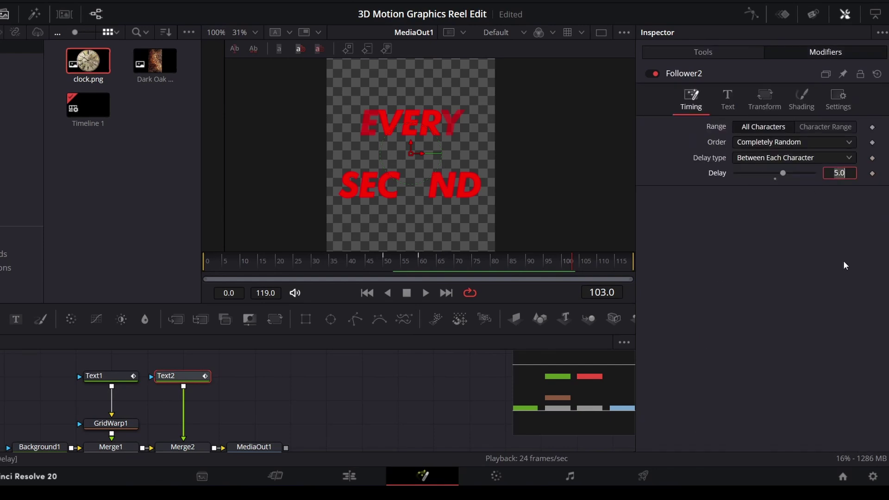
type("1")
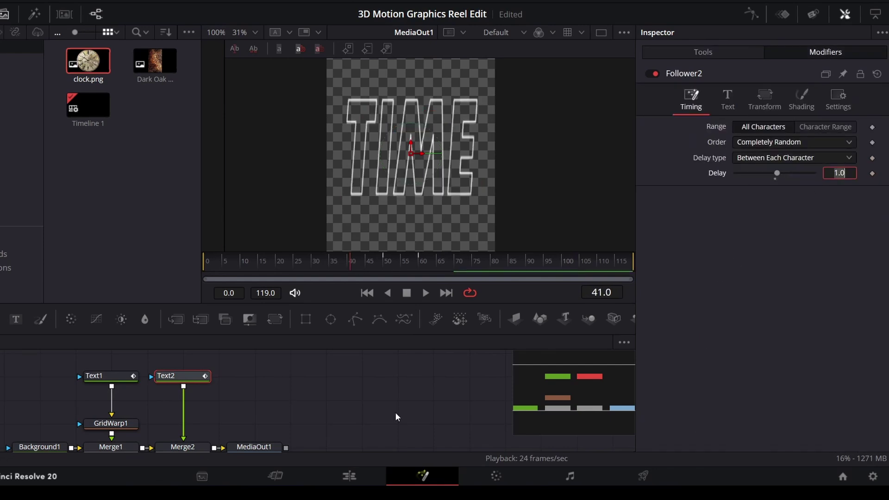
key("Return")
left_click(409, 387)
key("space")
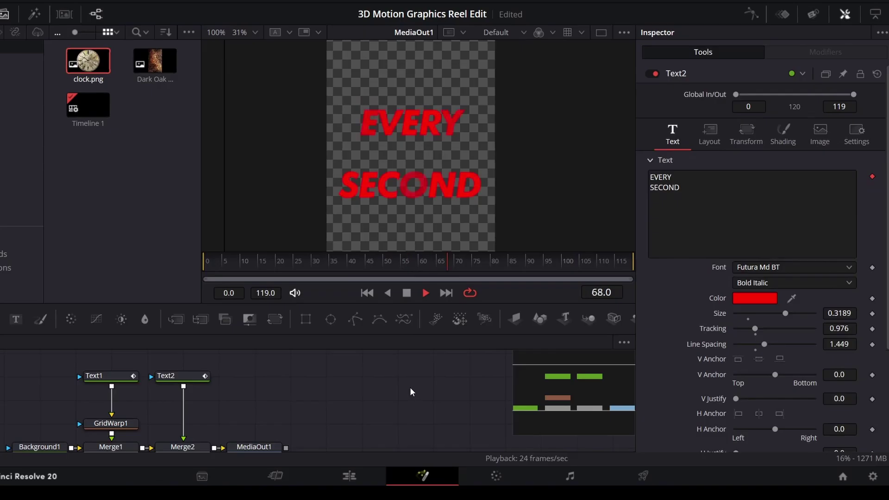
key("space")
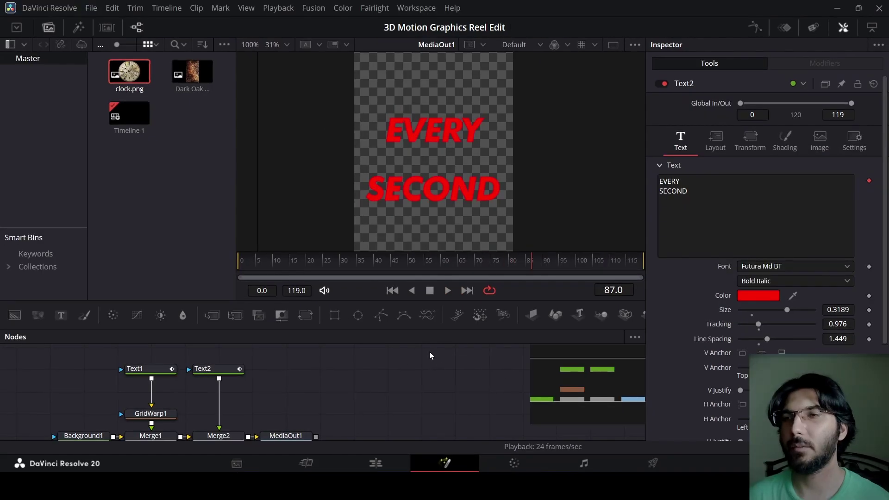
left_click_drag(308, 269, 346, 269)
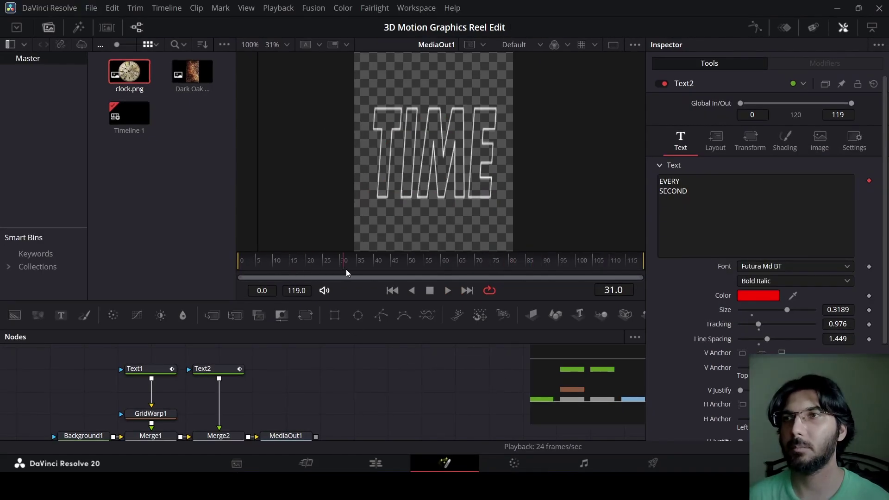
- Play the second scene on the Edit page to check the clock together with the TIME and EVERY SECOND texts
left_click(389, 461)
left_click_drag(209, 315, 231, 318)
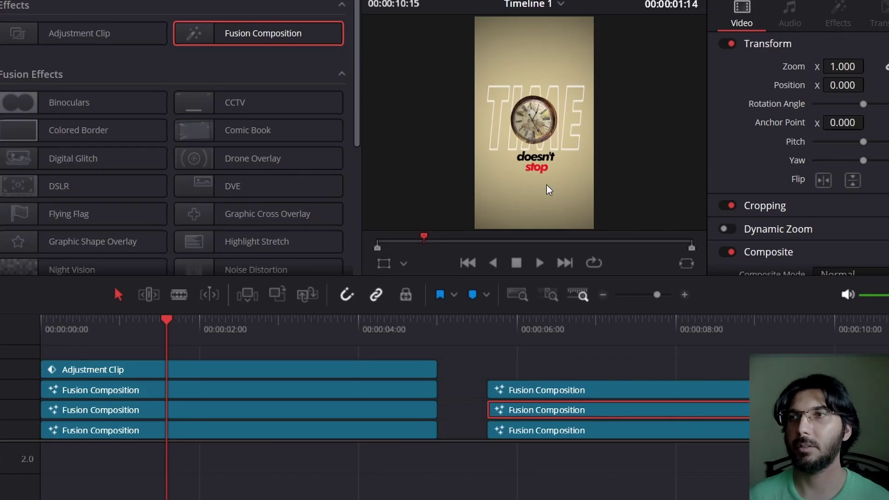
left_click(518, 335)
key("space")
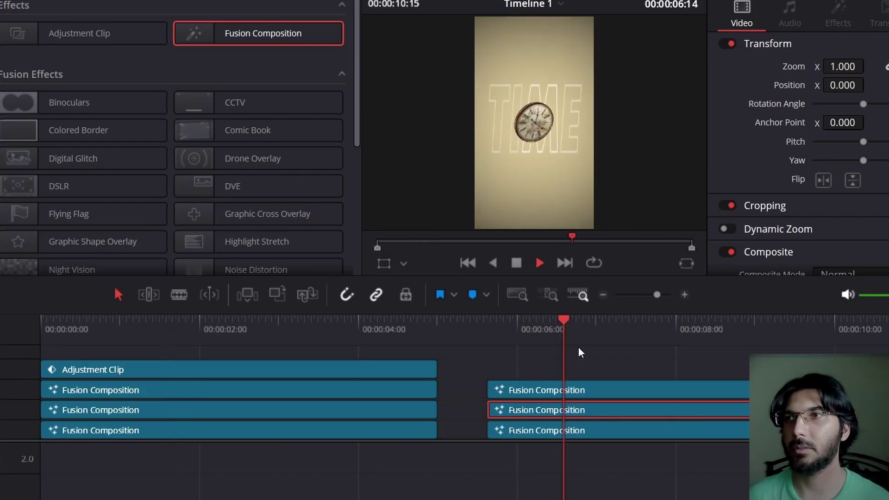
key("space")
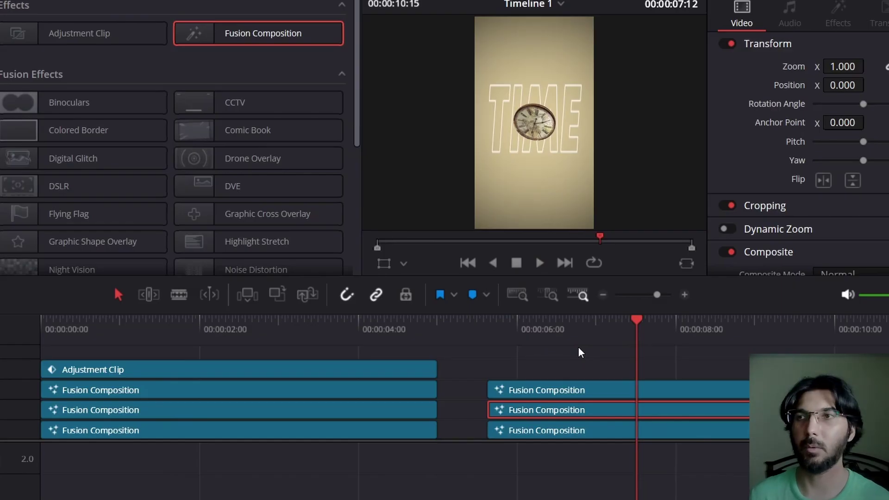
key("space")
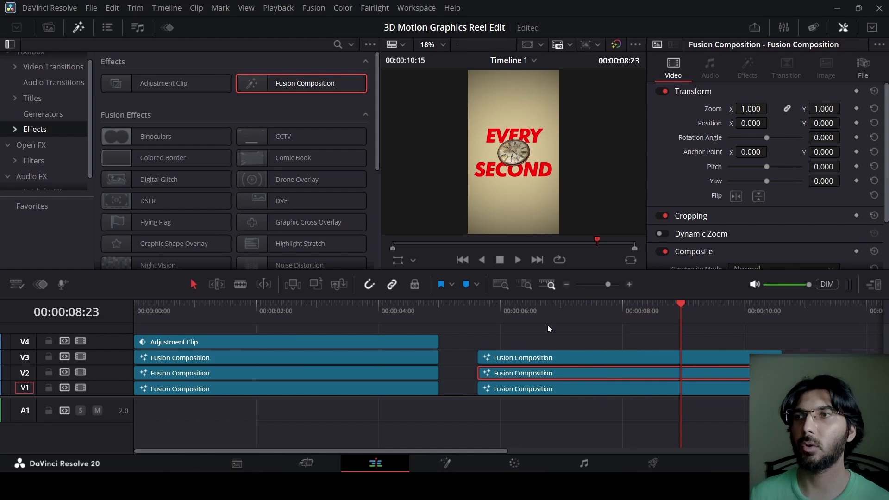
- Add an Adjustment Clip on track V4 above the second scene's three Fusion compositions
left_click_drag(598, 312, 718, 315)
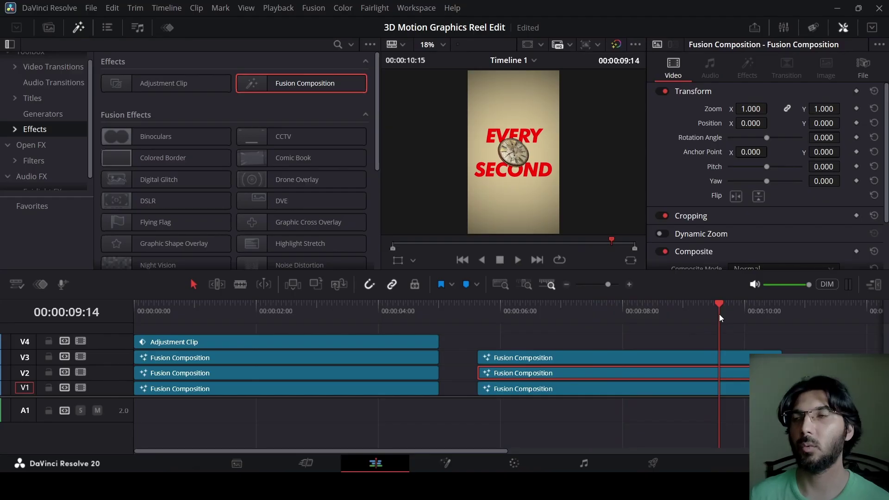
left_click_drag(163, 84, 526, 340)
left_click(588, 314)
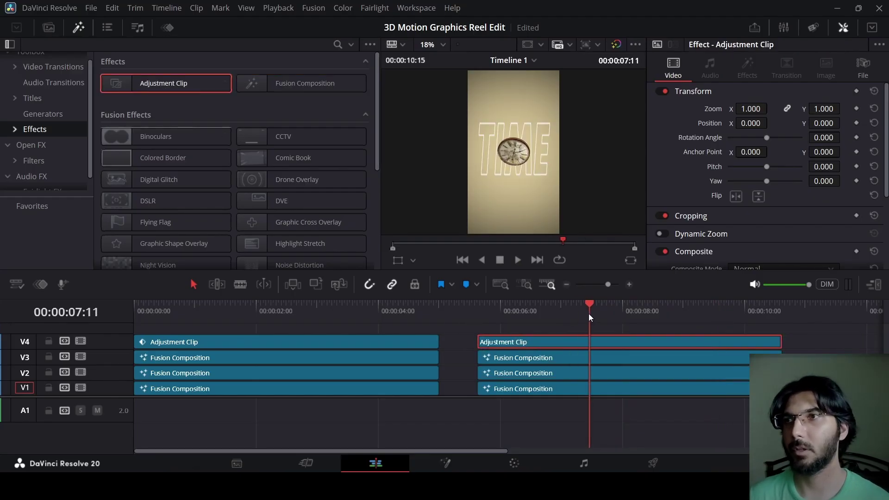
- Find the clock's rotation keyframe at frame 50 in Fusion and keyframe the V3 clock clip's zoom at that frame on the Edit page
right_click(562, 360)
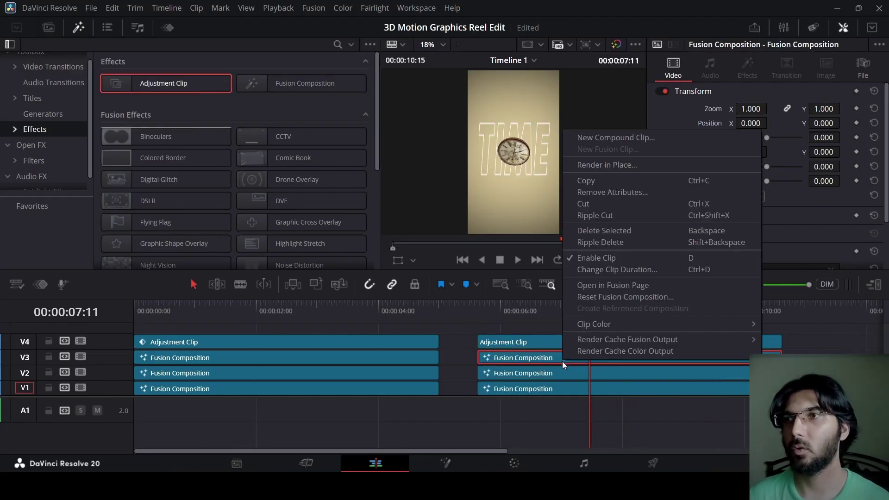
left_click(623, 284)
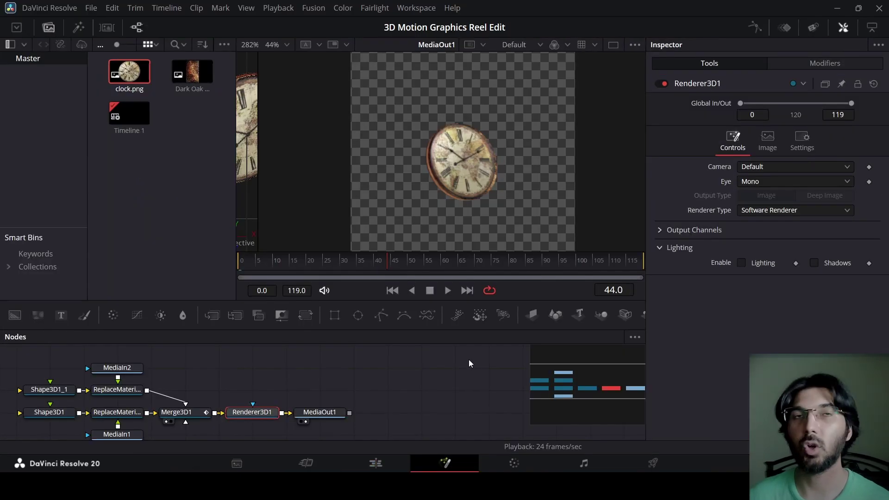
left_click(163, 413)
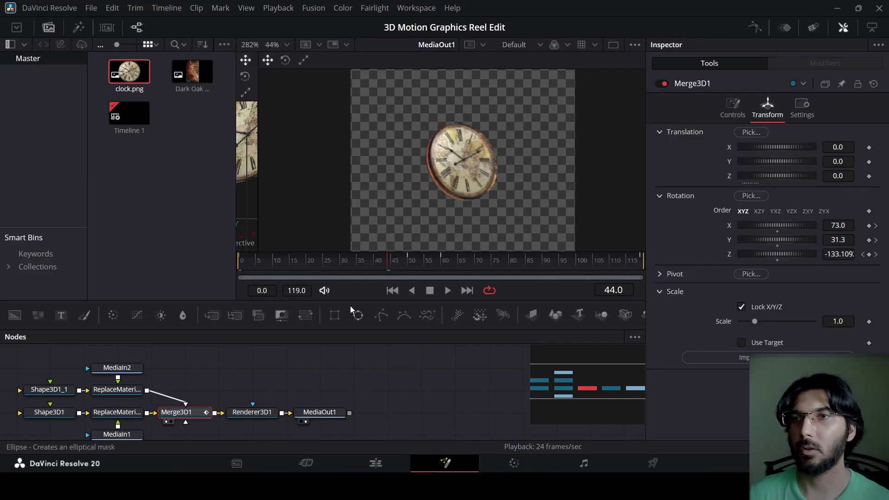
left_click(411, 273)
key("Left")
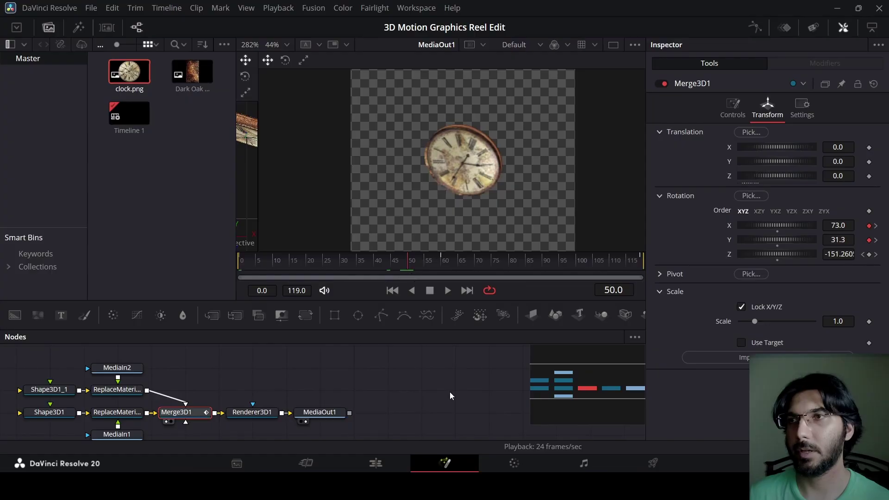
left_click(375, 463)
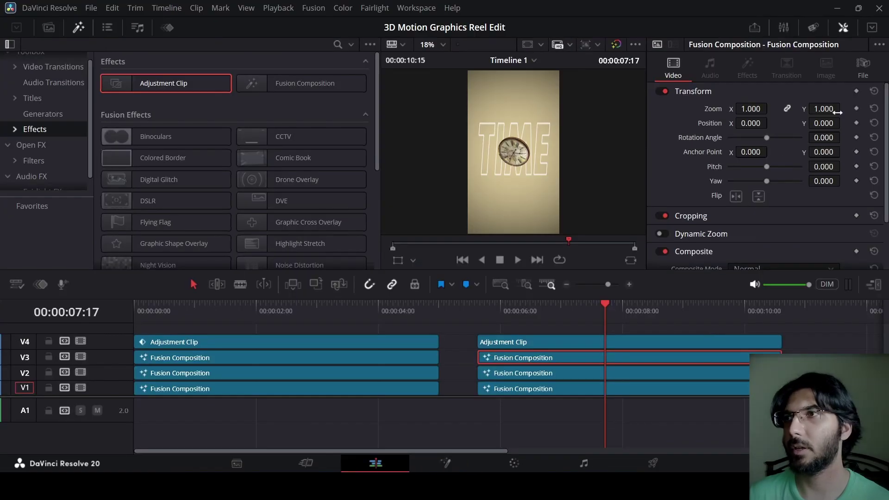
left_click(856, 109)
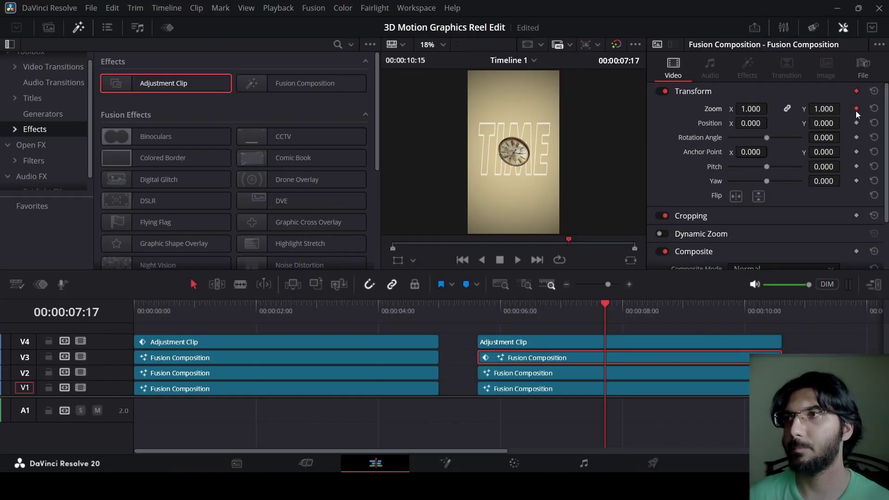
- Try a 1.5 zoom on the V3 clock clip at composition frame 60, and undo the clip's zoom keyframes
right_click(567, 357)
left_click(623, 282)
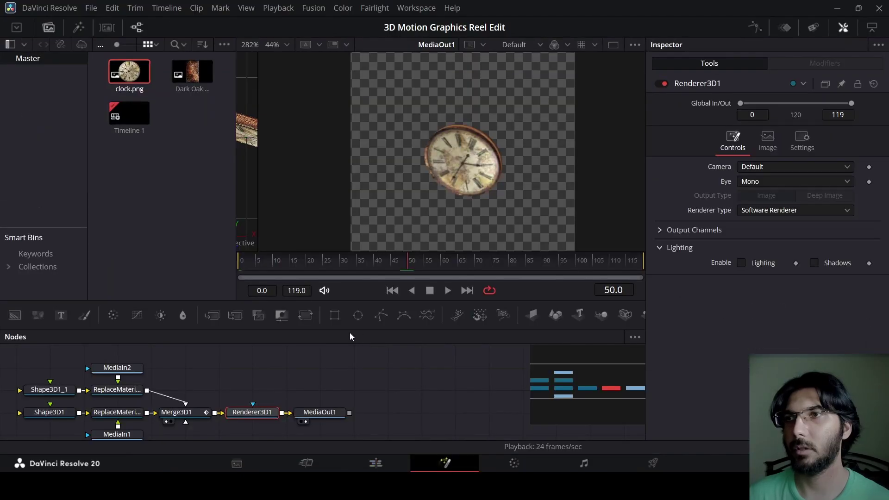
left_click_drag(389, 267, 443, 274)
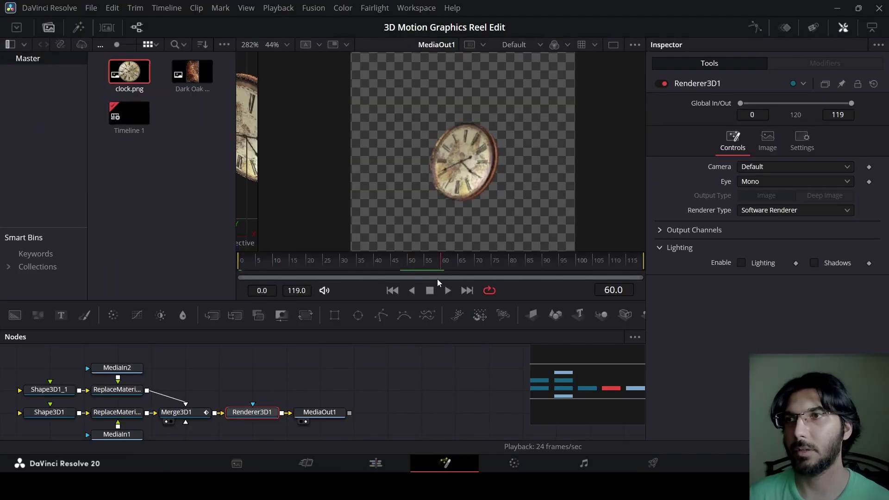
left_click(375, 462)
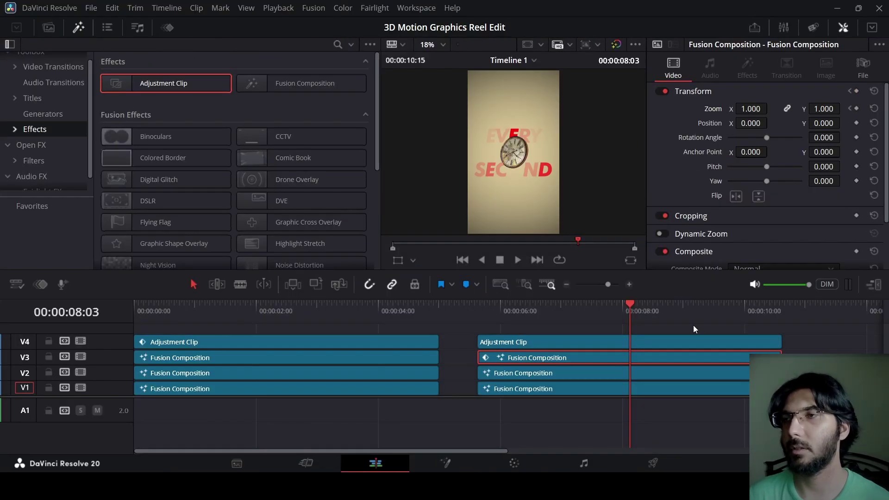
left_click(751, 108)
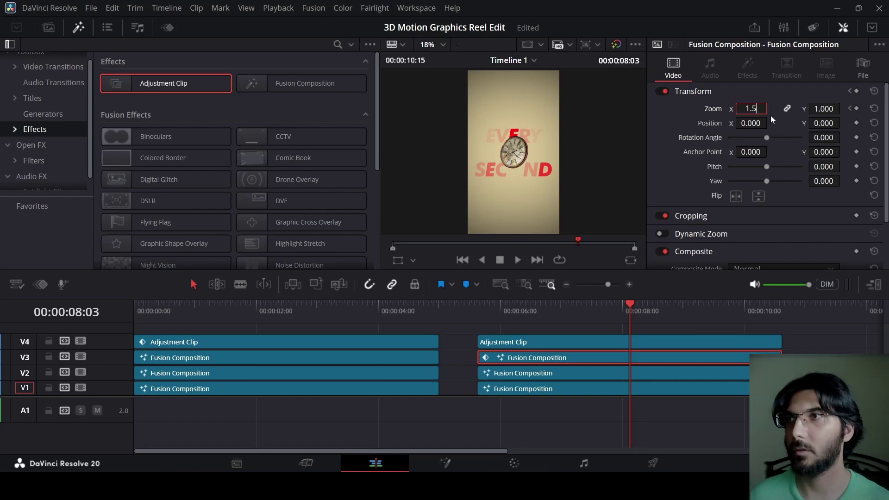
type("1.5")
key("Return")
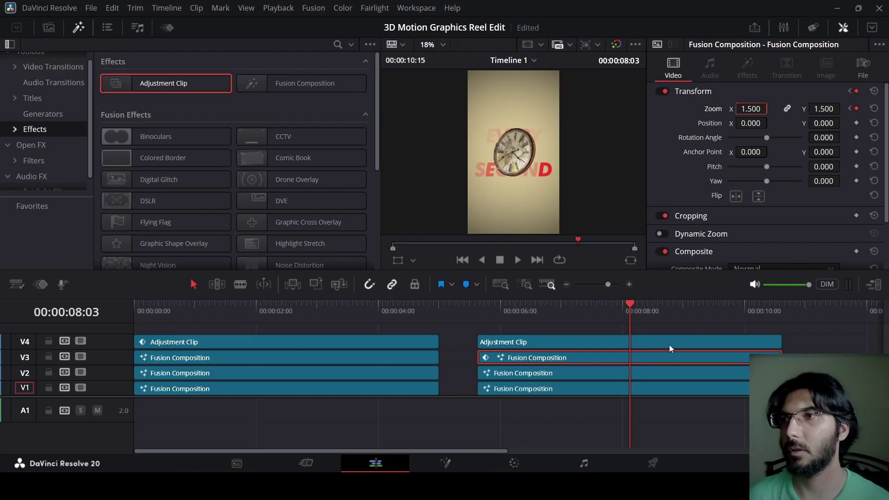
key("ctrl+z")
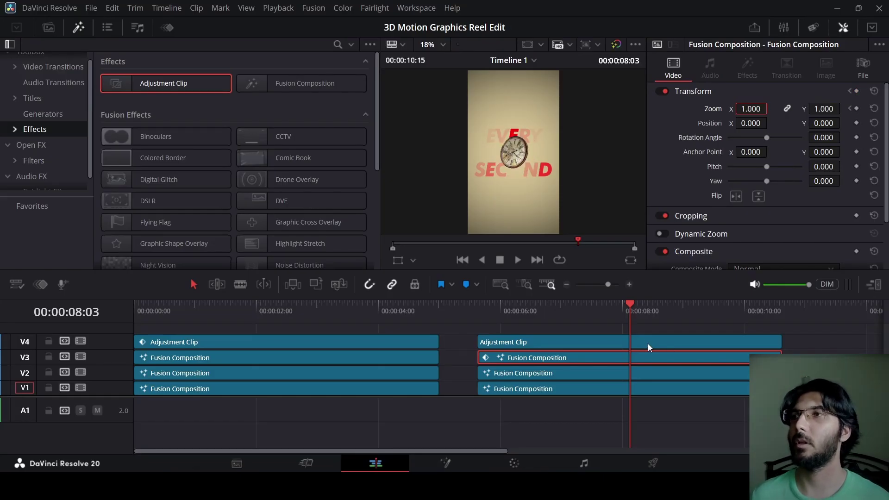
key("ctrl+z")
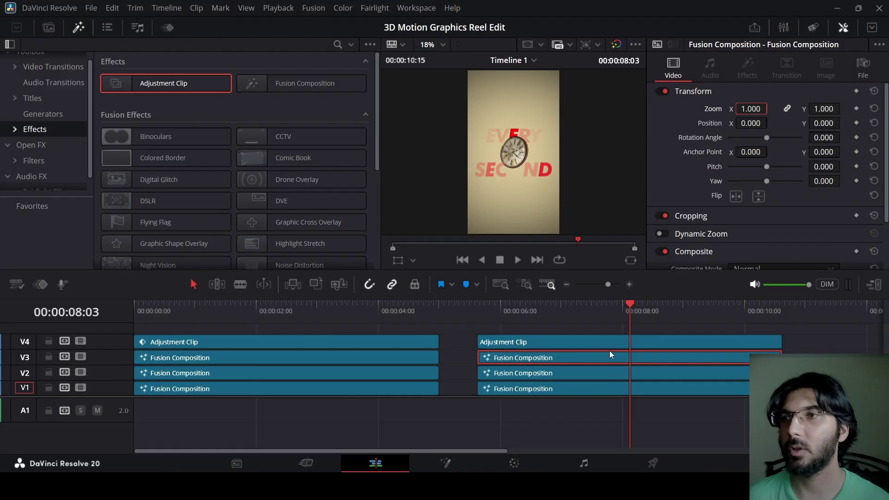
- Keyframe the second adjustment clip's zoom at 1.000 on the clock composition's frame 50 (00:00:07:17) and at the clip's start (00:00:05:15)
left_click(585, 341)
left_click(568, 358)
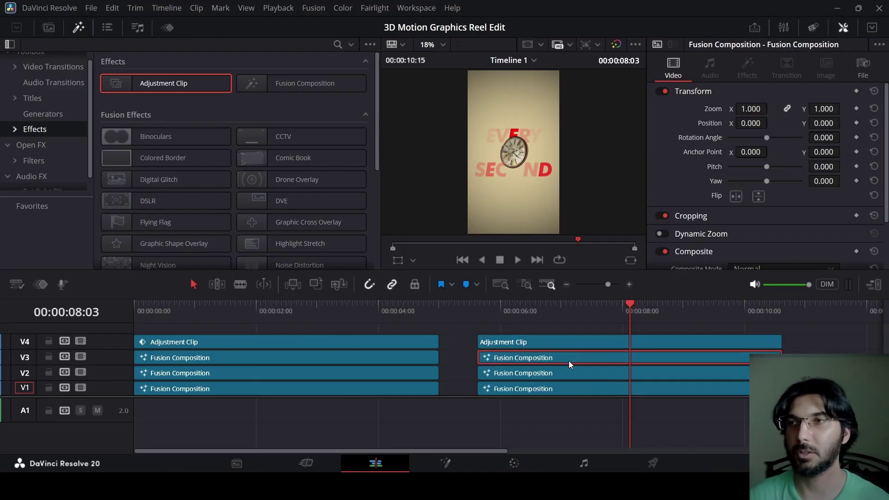
left_click_drag(581, 304, 593, 304)
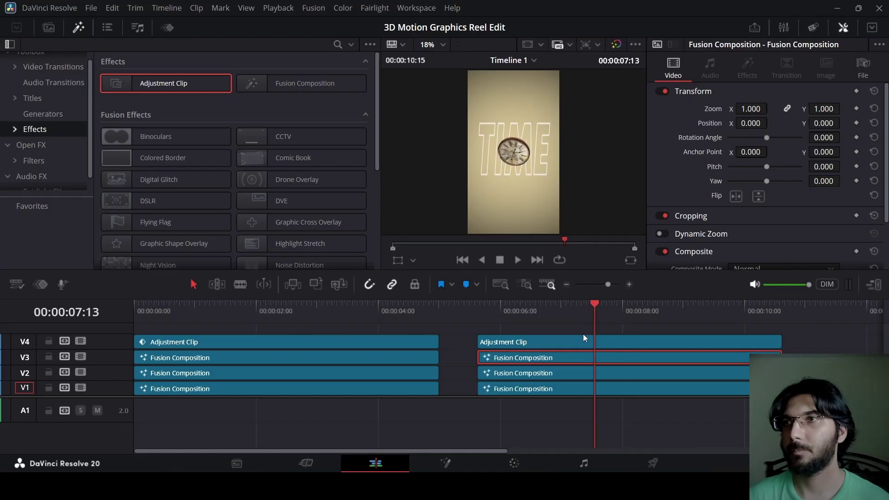
right_click(573, 357)
left_click(613, 283)
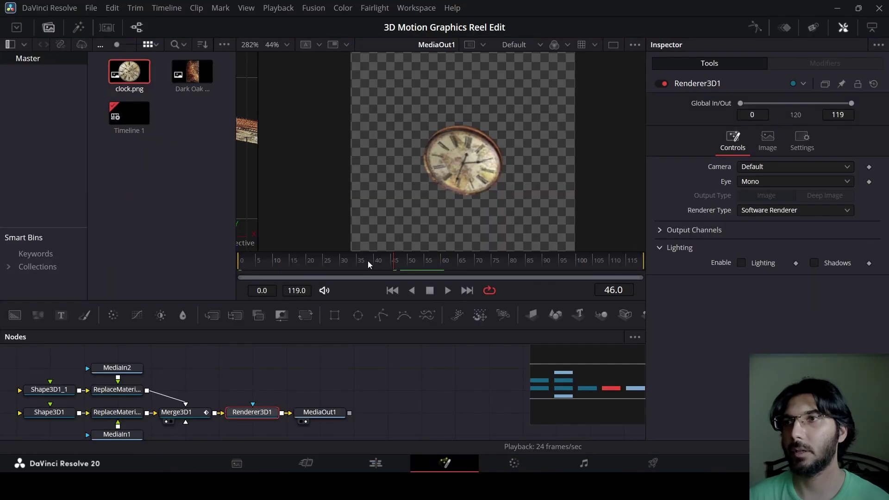
left_click(375, 463)
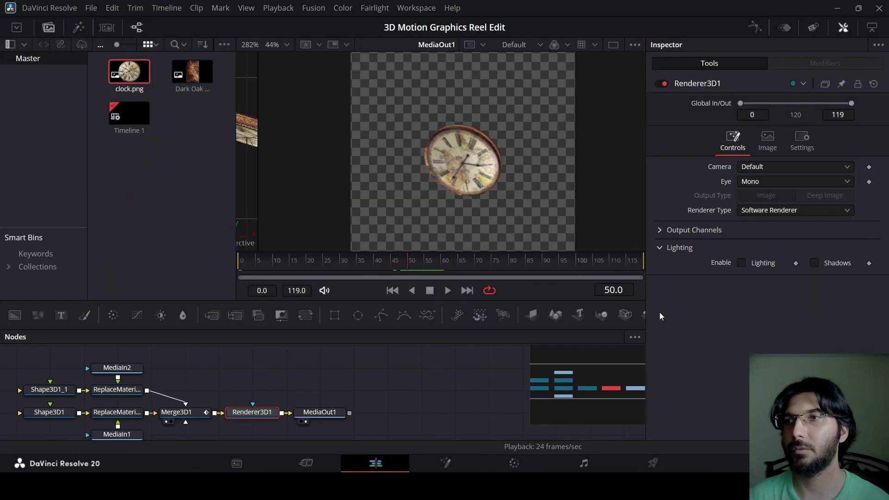
left_click(539, 343)
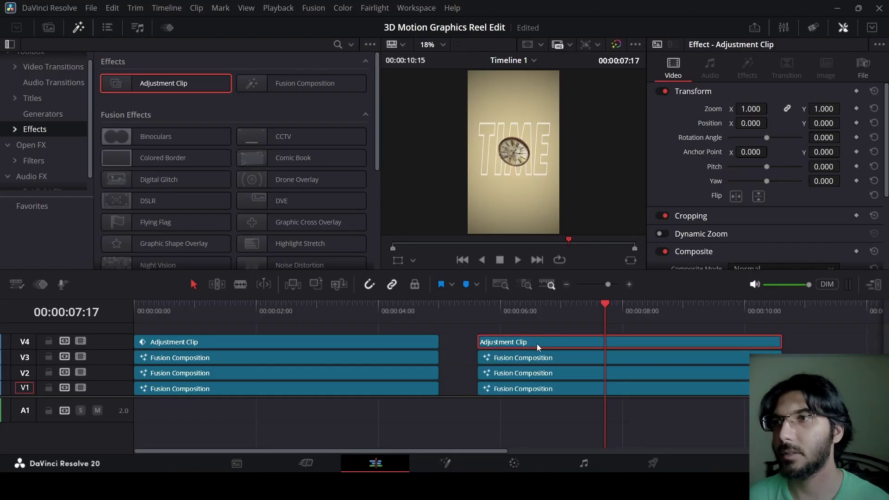
left_click(856, 108)
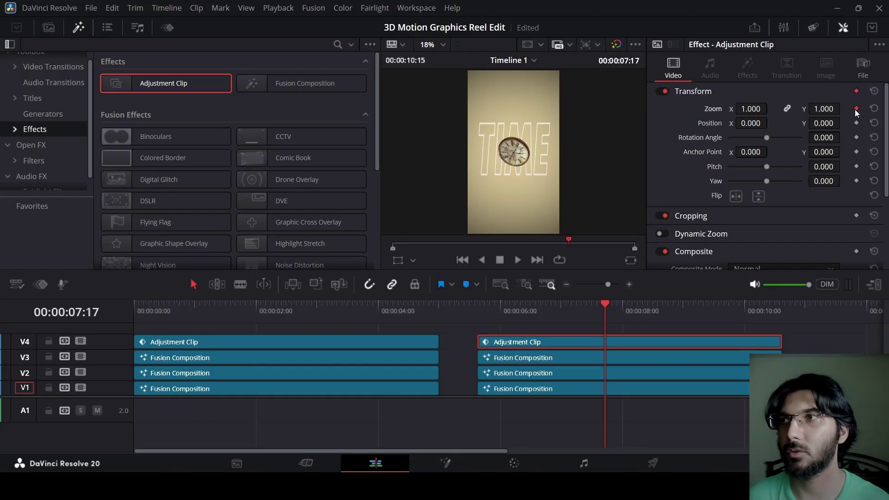
left_click(477, 315)
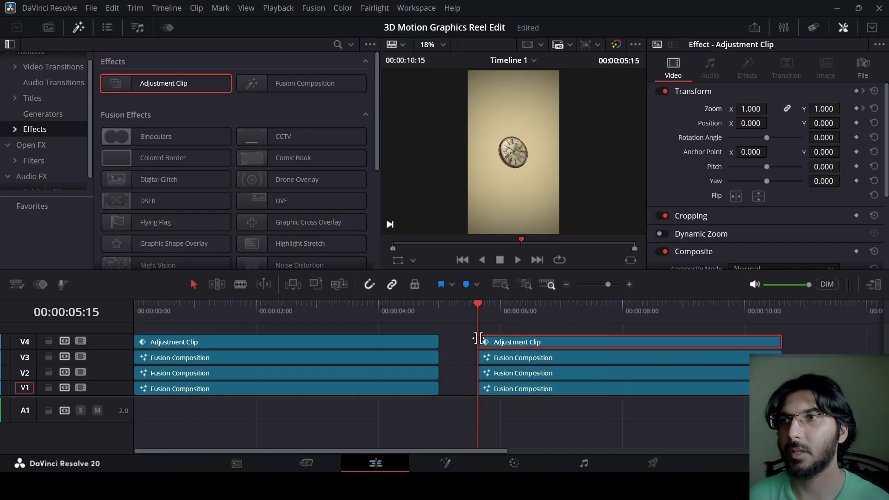
left_click(856, 109)
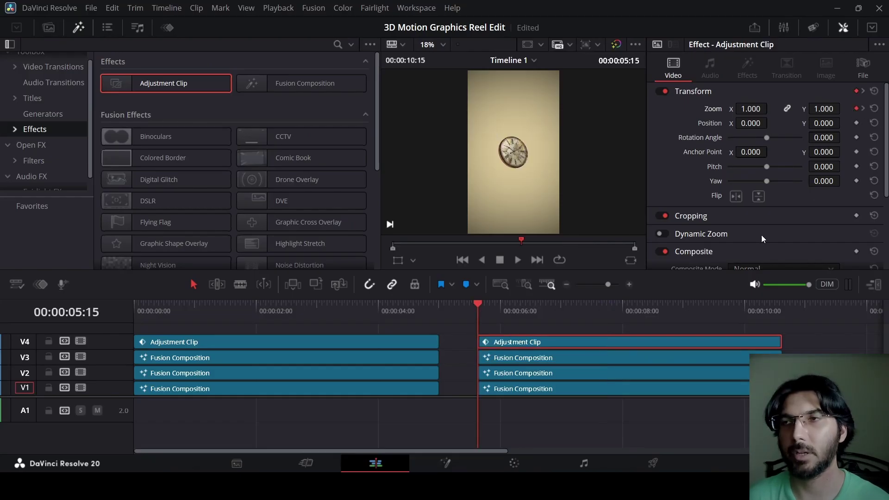
- Set the second adjustment clip's zoom keyframe at 00:00:07:17 to 1.050 and play back the scene from its start
left_click(863, 109)
left_click(828, 108)
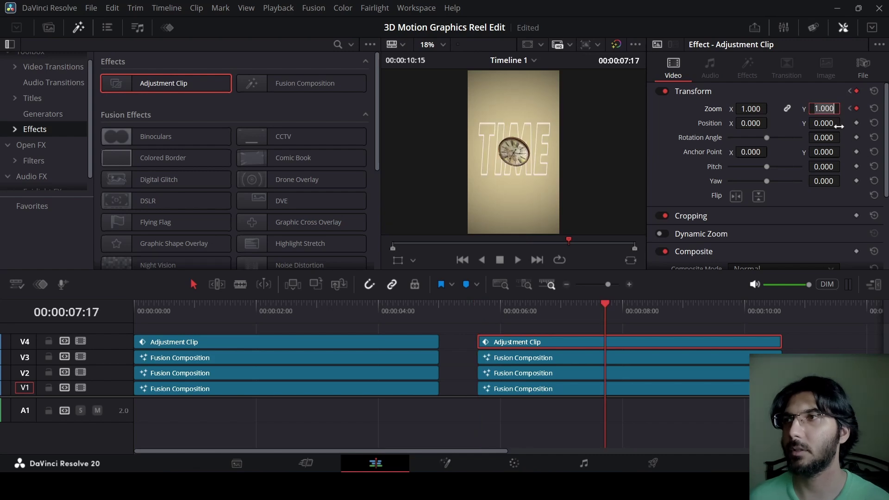
key("End")
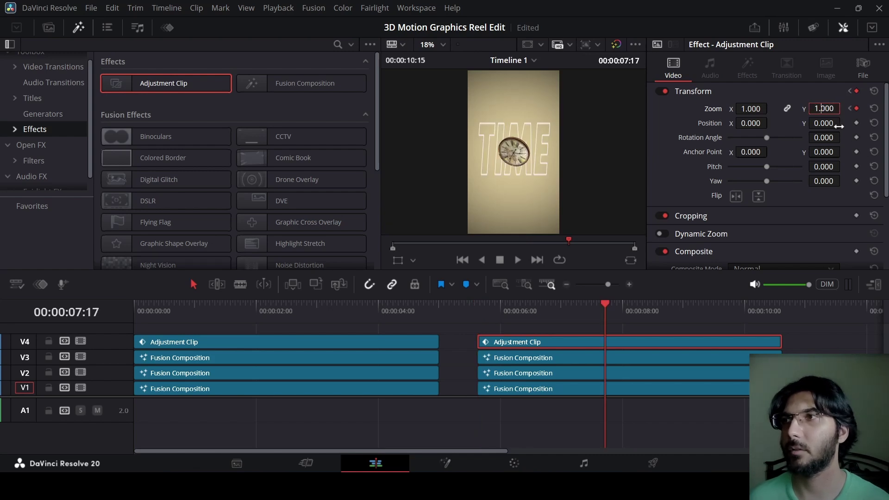
type("05")
key("Return")
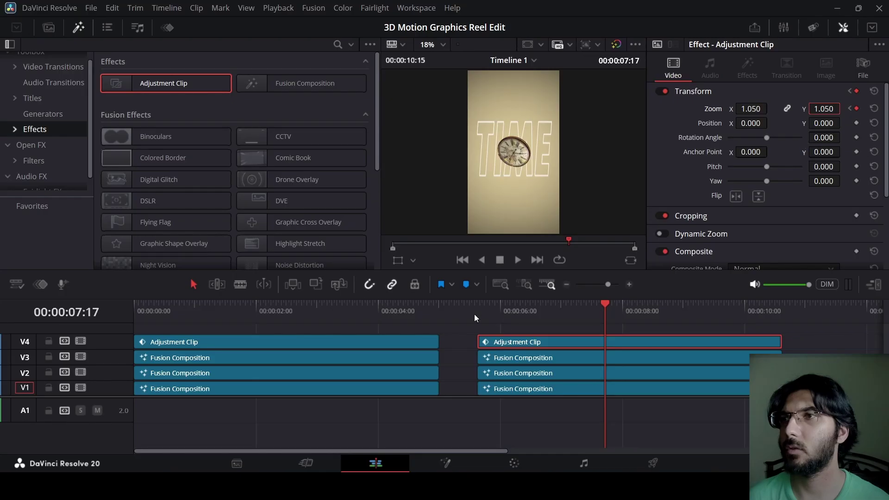
left_click(475, 313)
key("space")
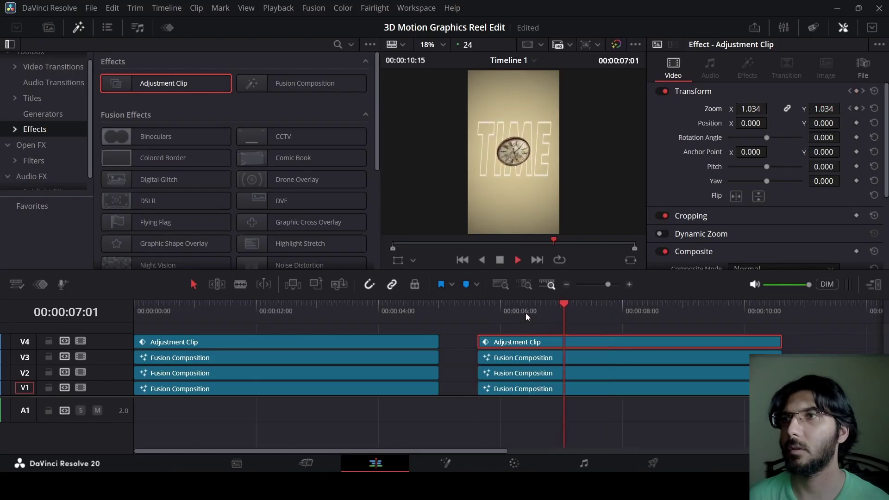
key("space")
- Locate the clock composition's frame 60 in Fusion, keyframe the second adjustment clip's zoom at 1.200 there (00:00:08:03), and preview the zoom
right_click(609, 357)
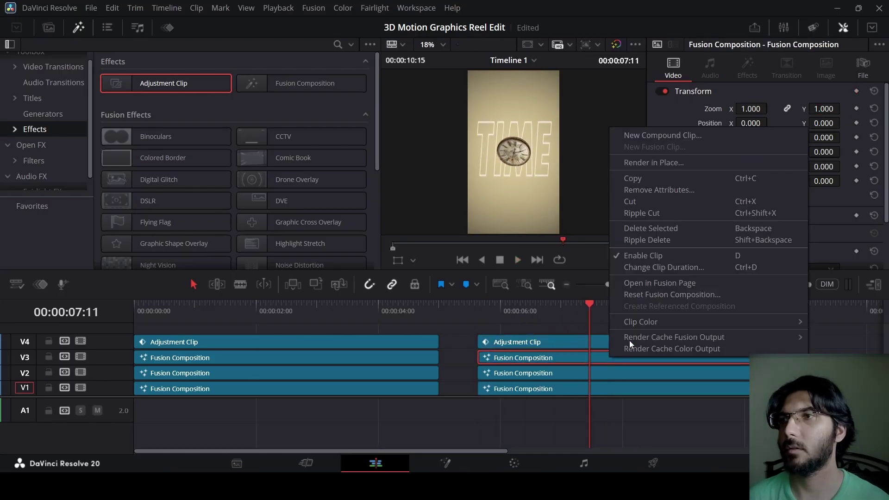
left_click(660, 280)
left_click_drag(421, 268, 442, 271)
left_click(376, 463)
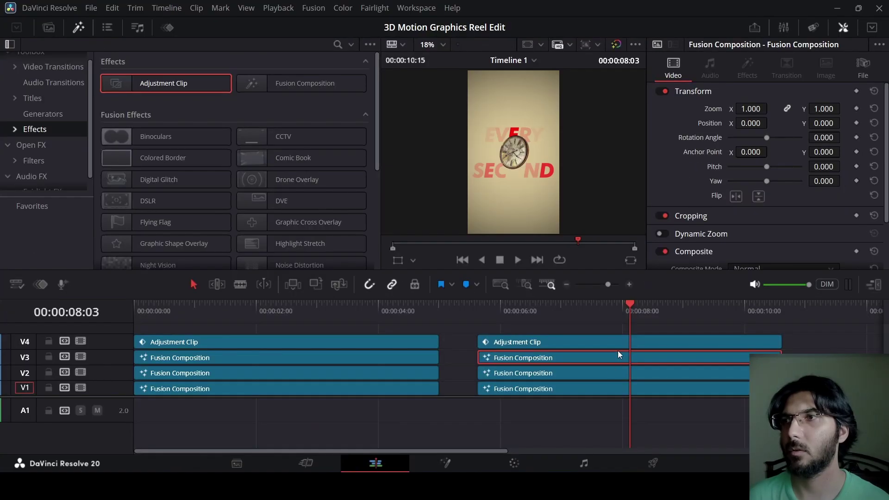
left_click(613, 341)
left_click(762, 108)
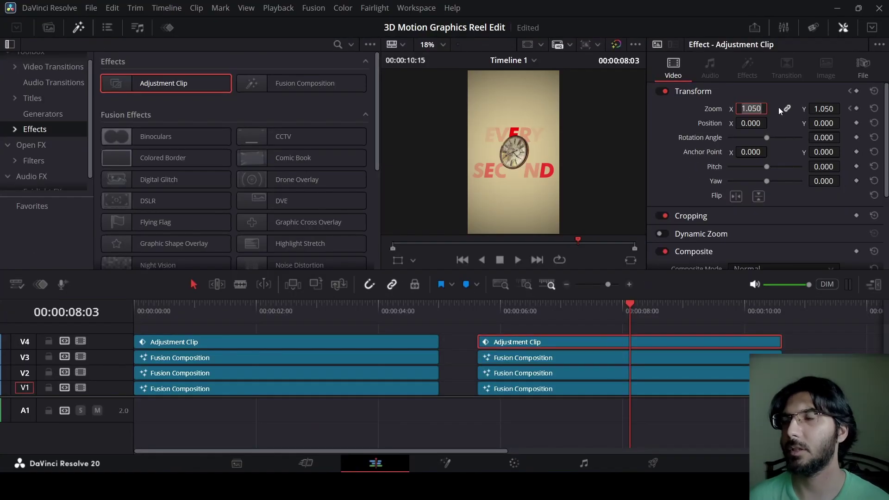
type("1.2")
key("Return")
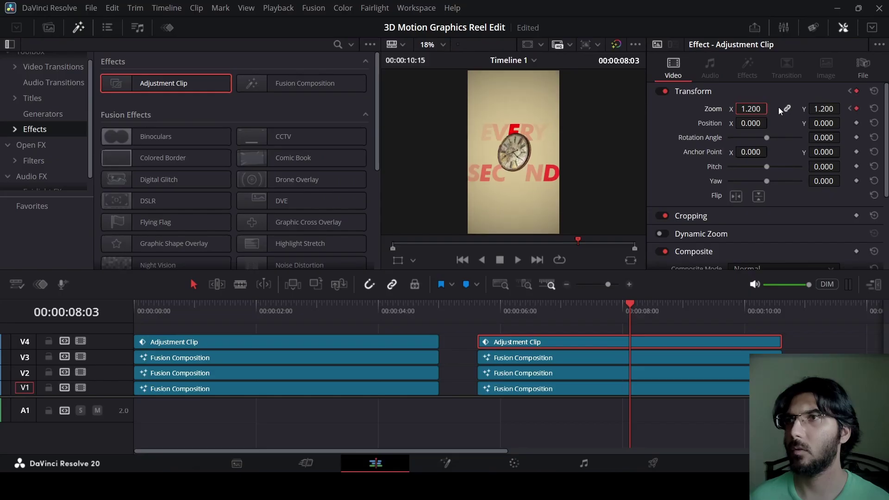
left_click(592, 310)
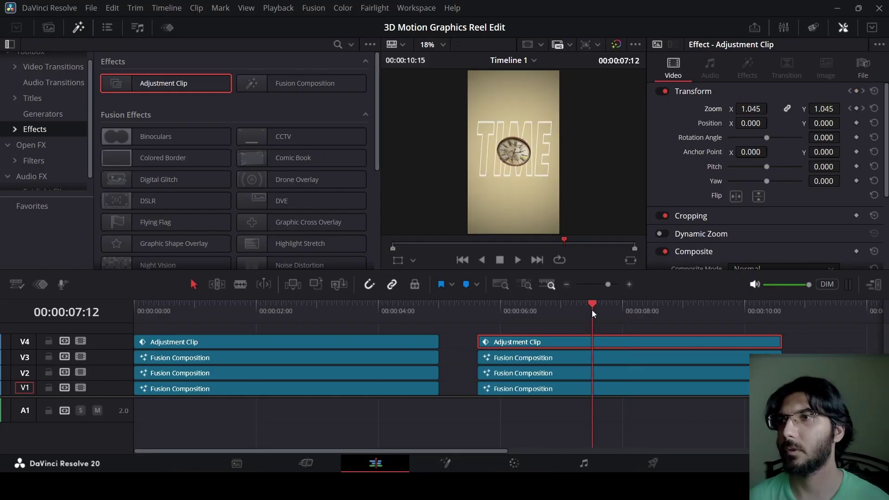
key("space")
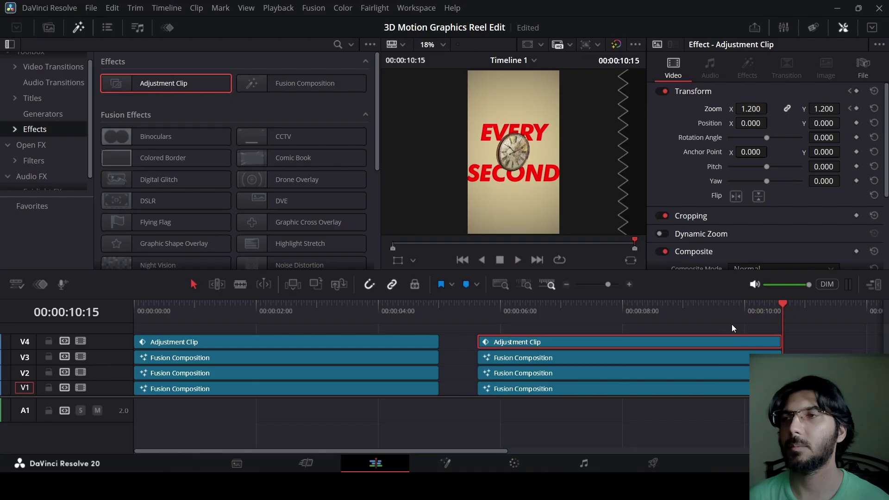
- Set the second adjustment clip's zoom to 1.1 at its end (00:00:10:15) and play back the scene from its start
left_click(823, 109)
type("1.1")
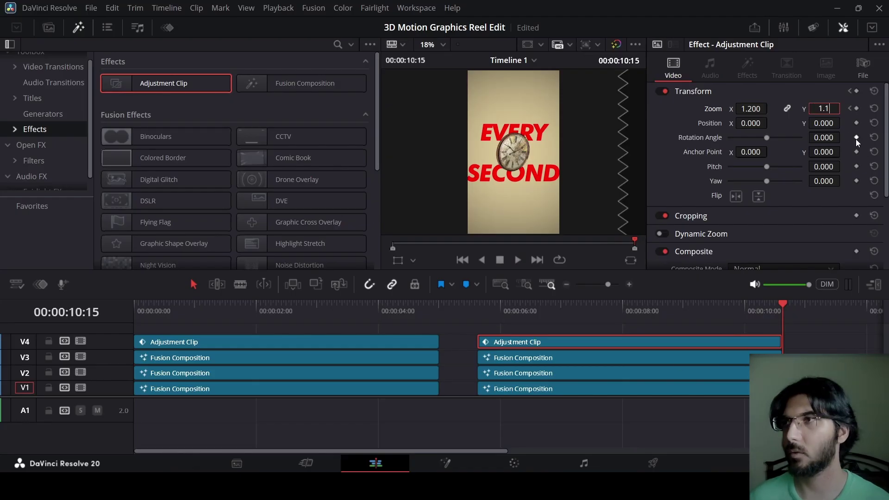
key("Return")
key("Up")
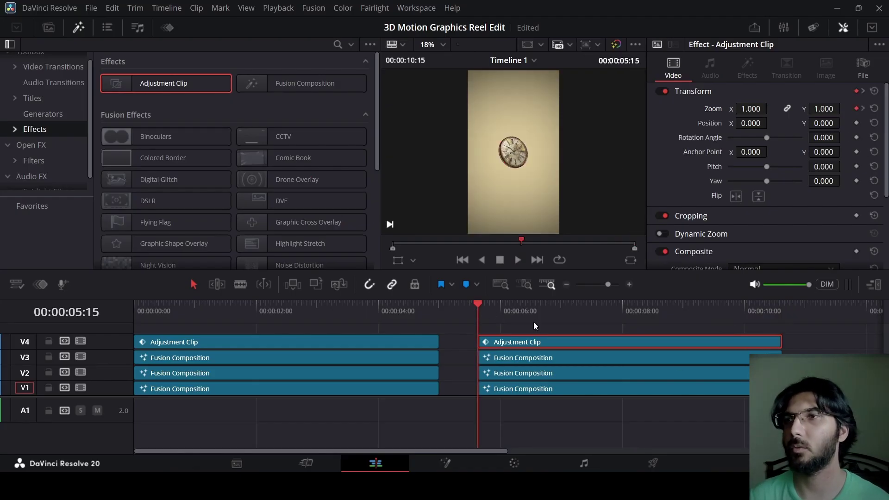
key("space")
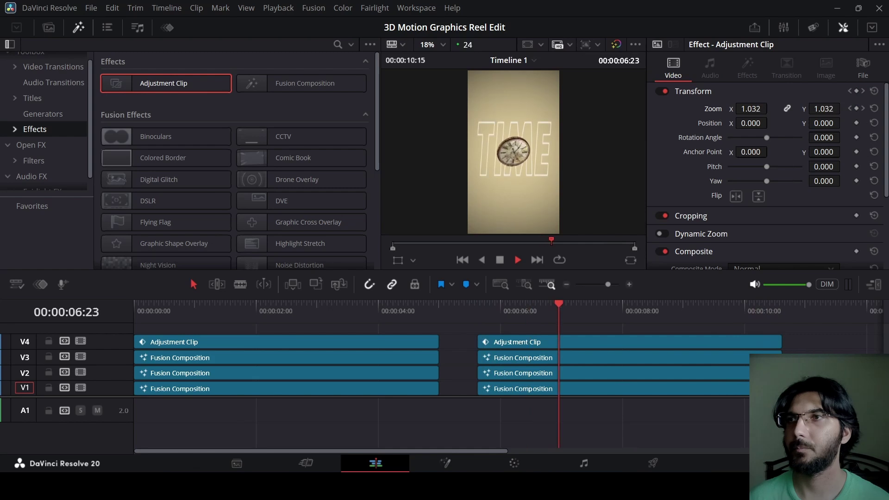